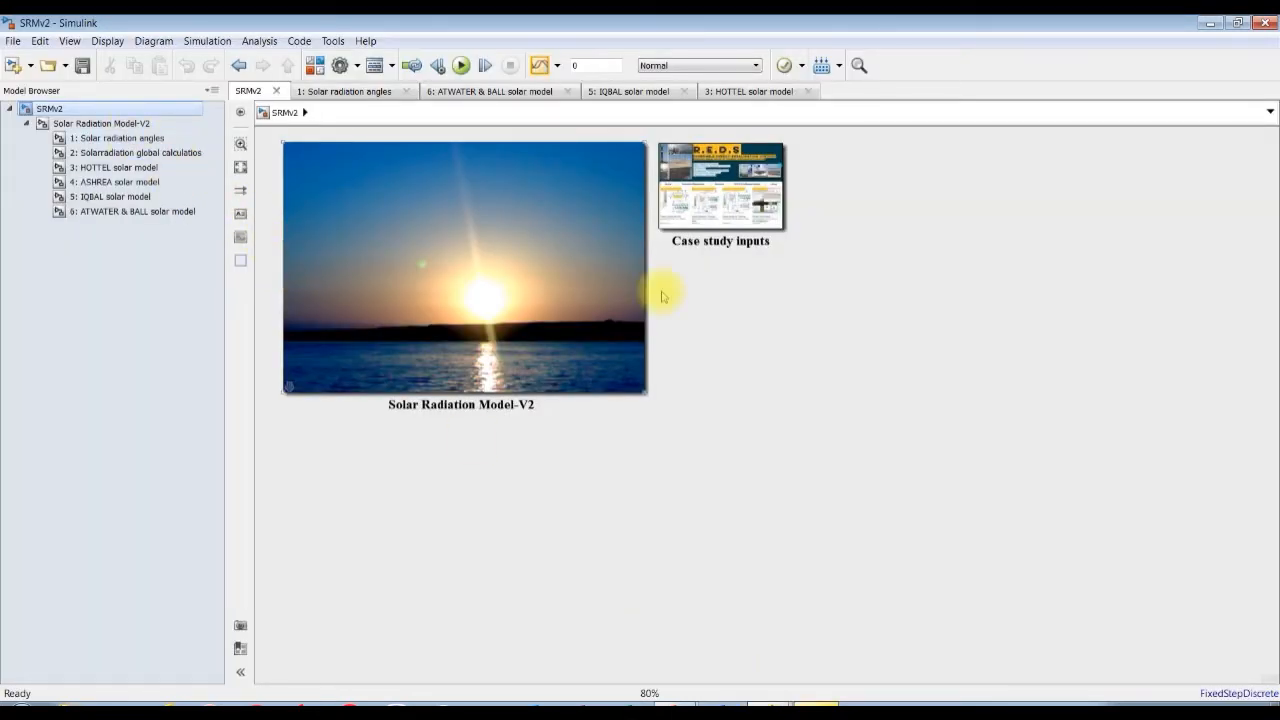
# Open the Solar Radiation Model-V2 block's parameters, expand its additional information and widen the dialog to see all parameters.
pyautogui.doubleClick(442, 284)
pyautogui.moveTo(497, 102); pyautogui.dragTo(584, 66)
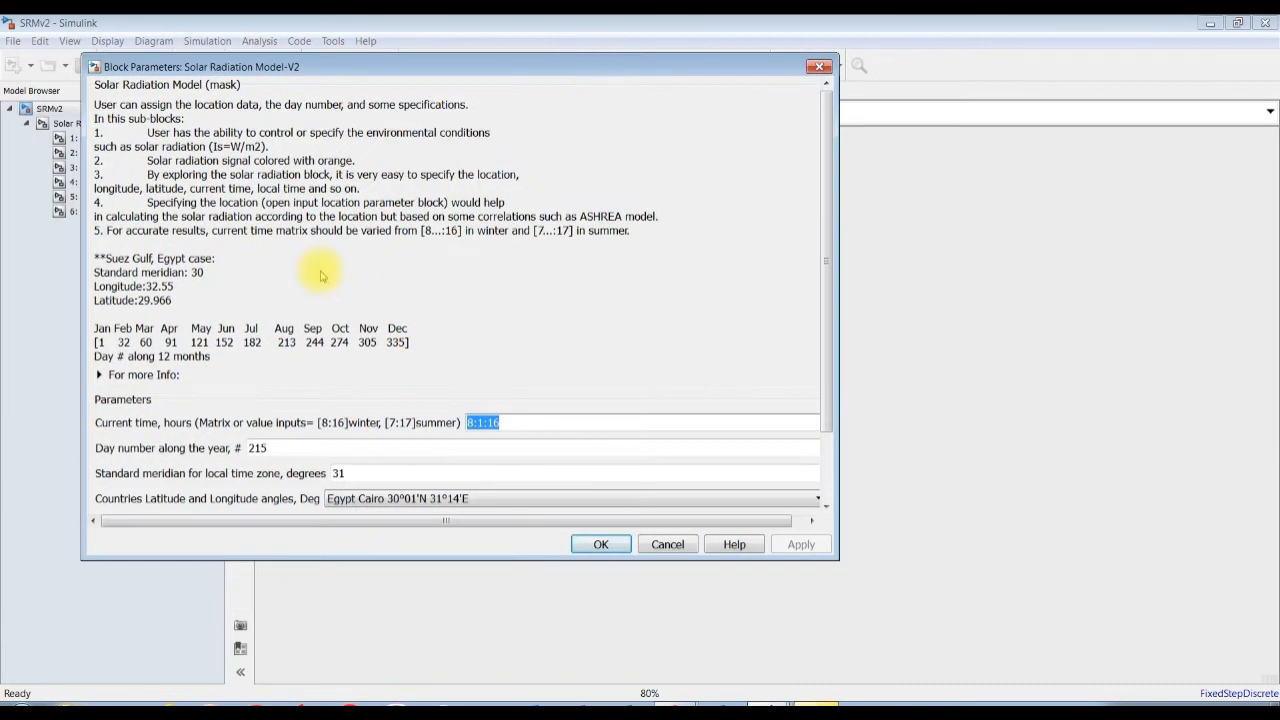
pyautogui.click(140, 376)
pyautogui.scroll(-3, 826, 320)
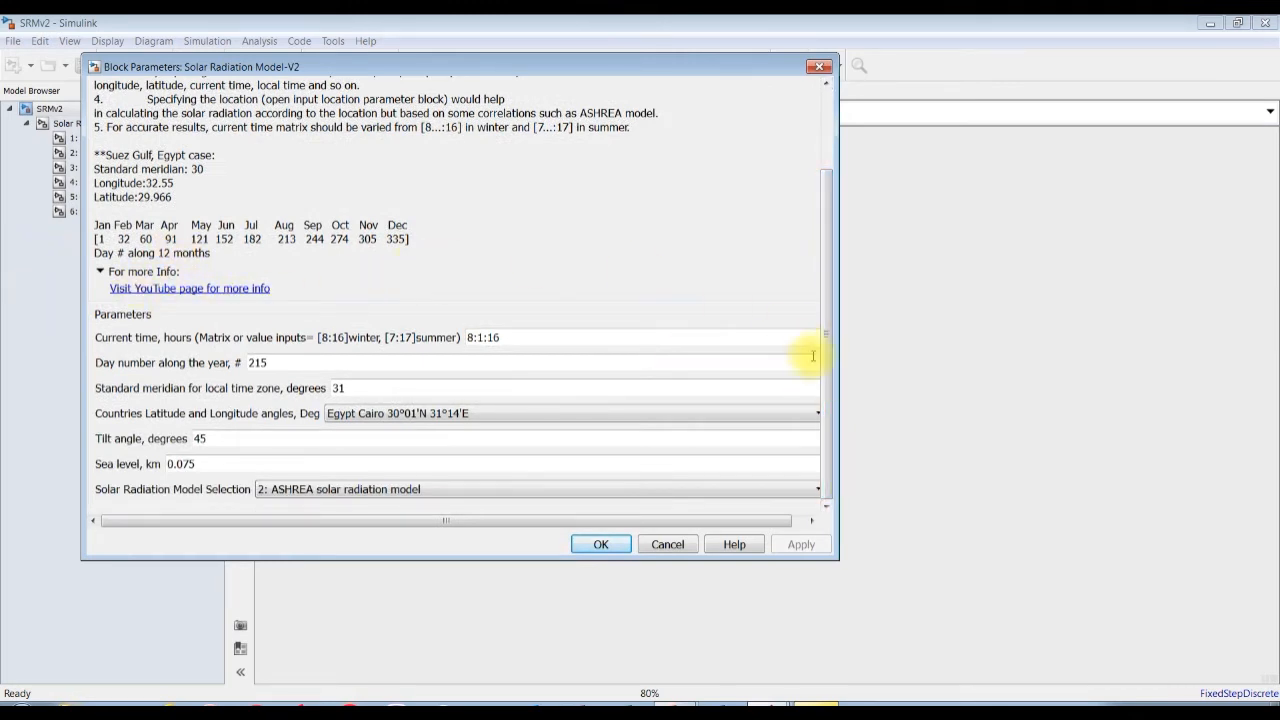
pyautogui.moveTo(823, 391); pyautogui.dragTo(878, 275)
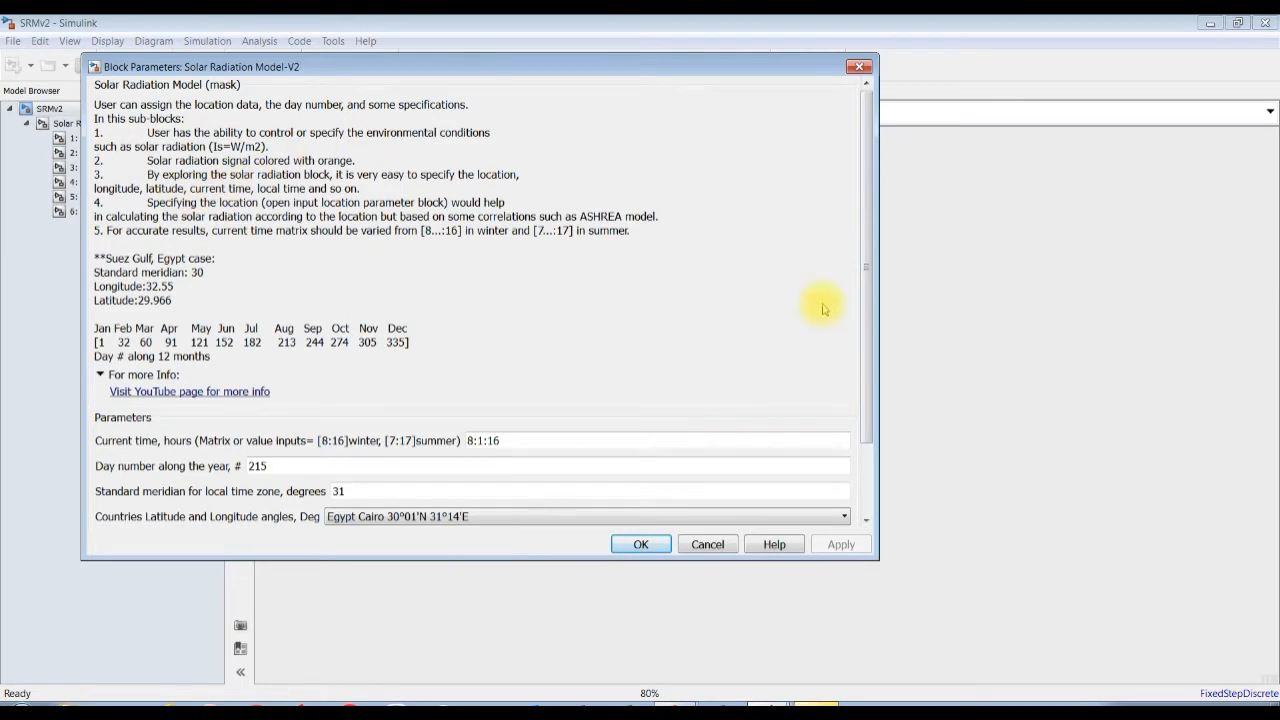
pyautogui.moveTo(866, 246); pyautogui.dragTo(866, 371)
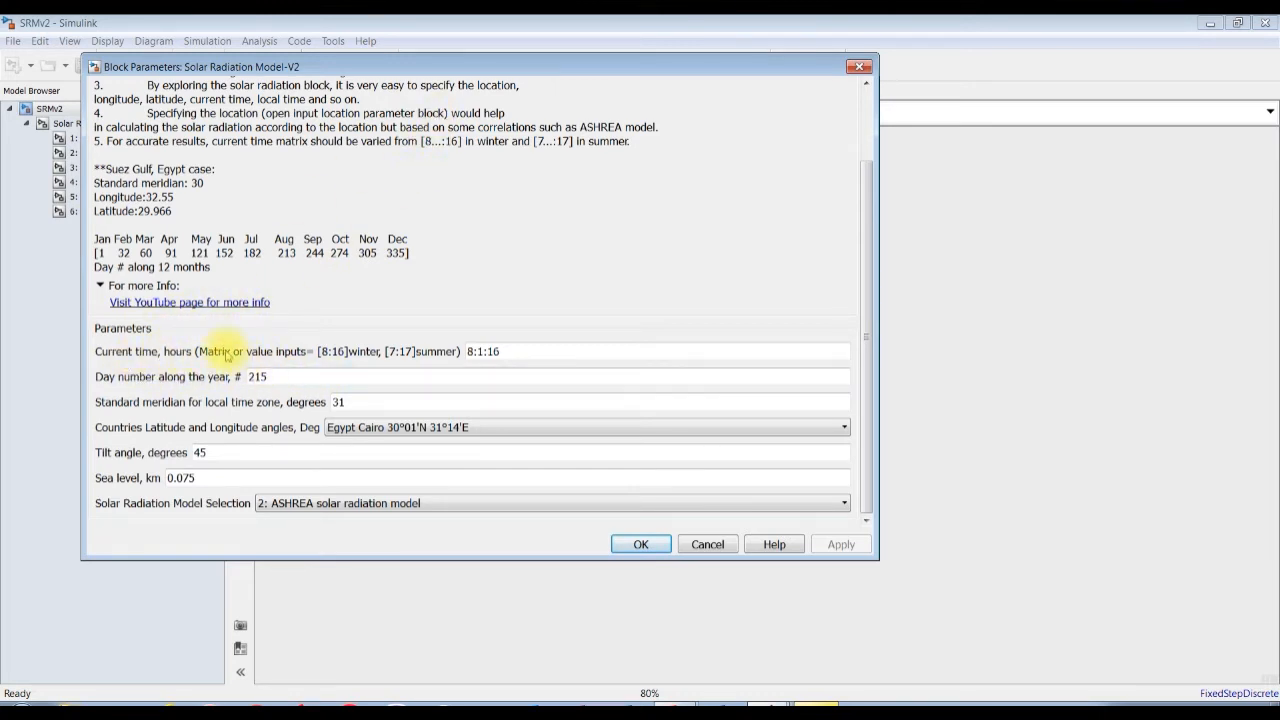
# Set the current time to 8:0.16:16 and the day number along the year to 182.
pyautogui.doubleClick(521, 351)
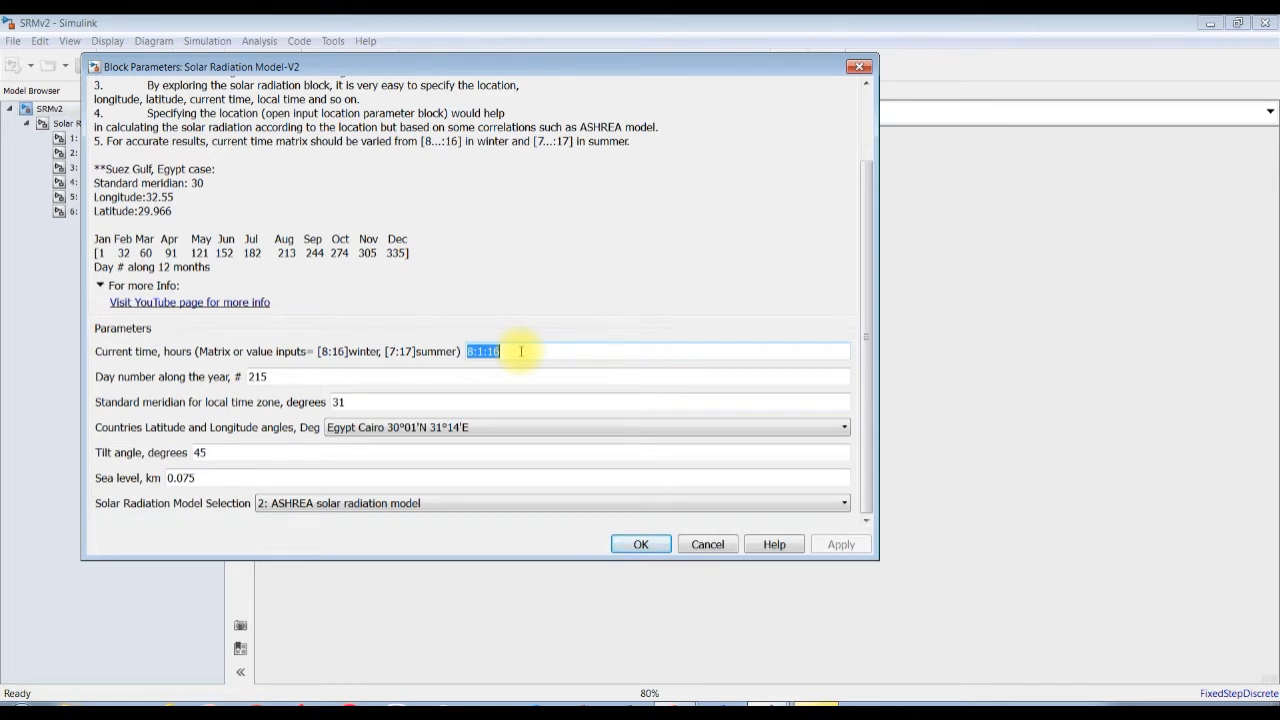
pyautogui.write('9')
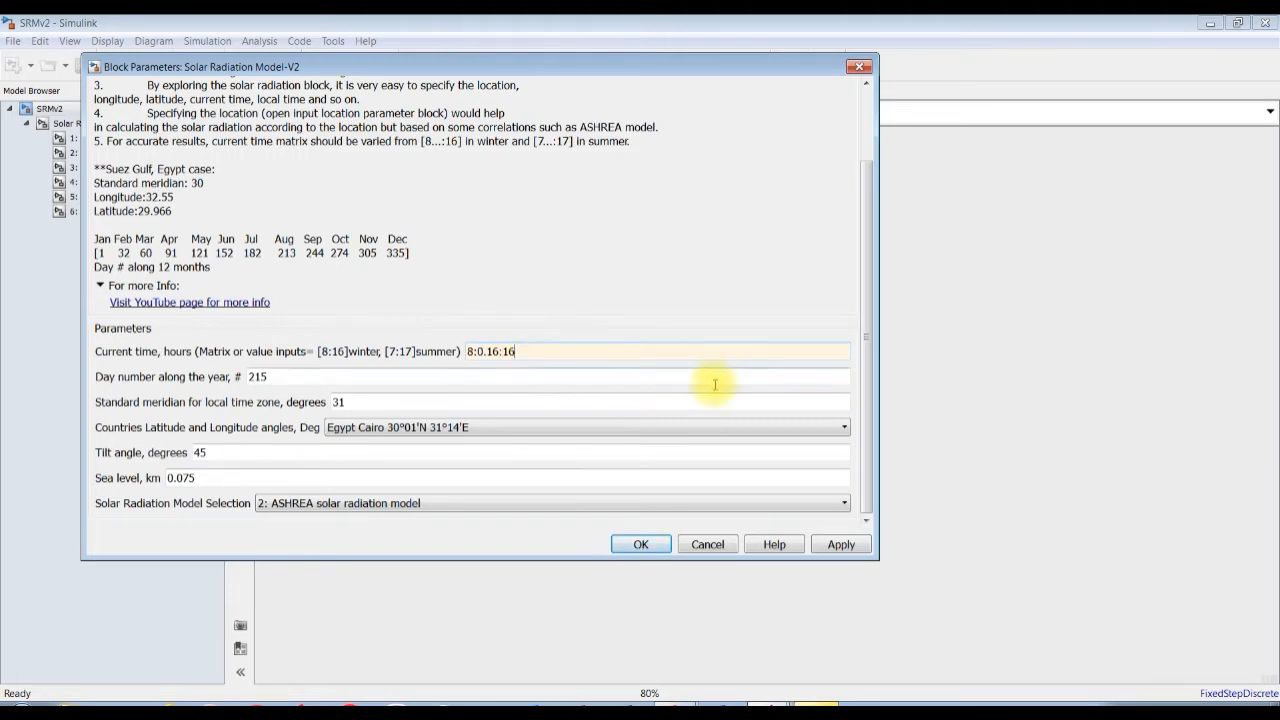
pyautogui.doubleClick(289, 377)
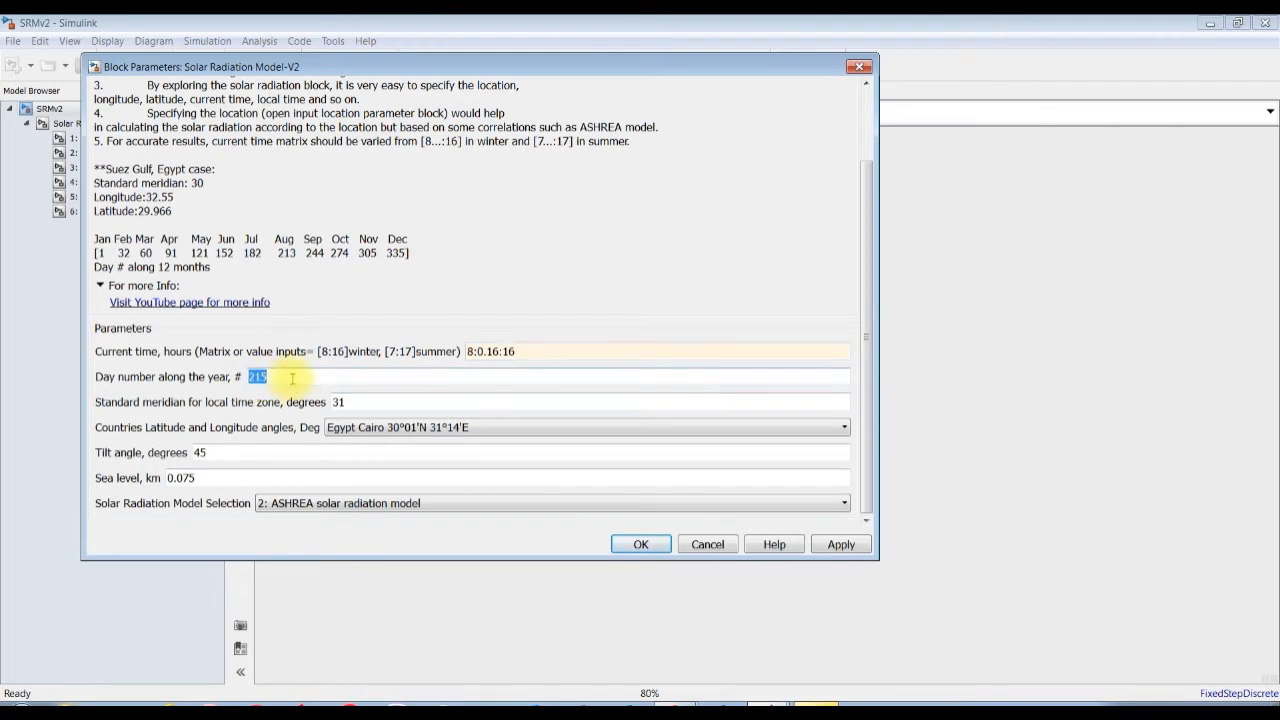
pyautogui.click(281, 377)
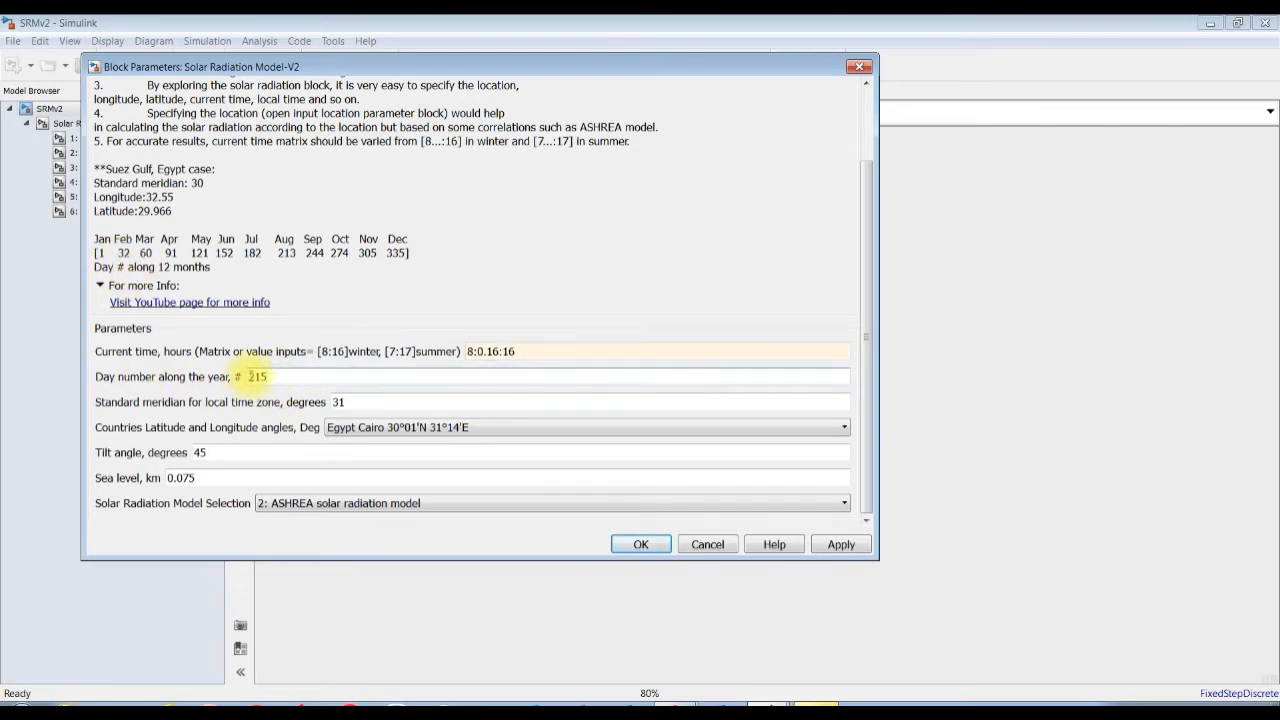
pyautogui.moveTo(254, 376); pyautogui.dragTo(272, 374)
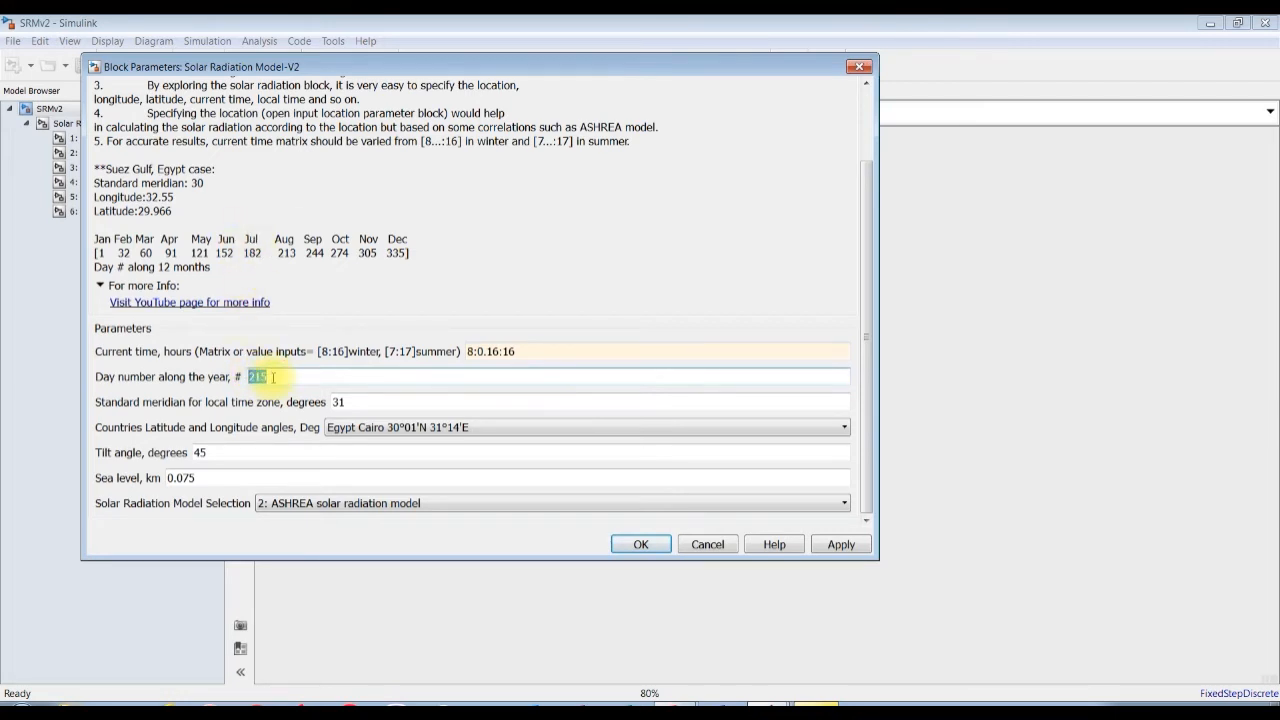
pyautogui.write('182')
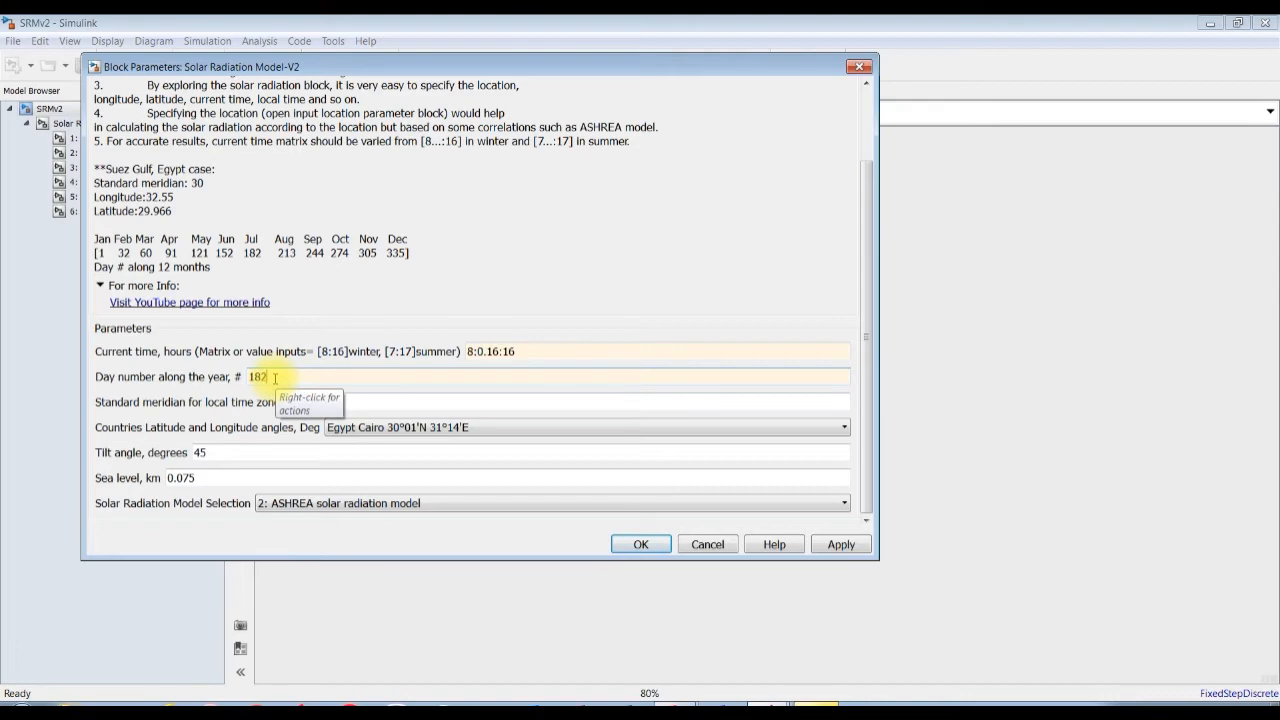
pyautogui.press('Tab')
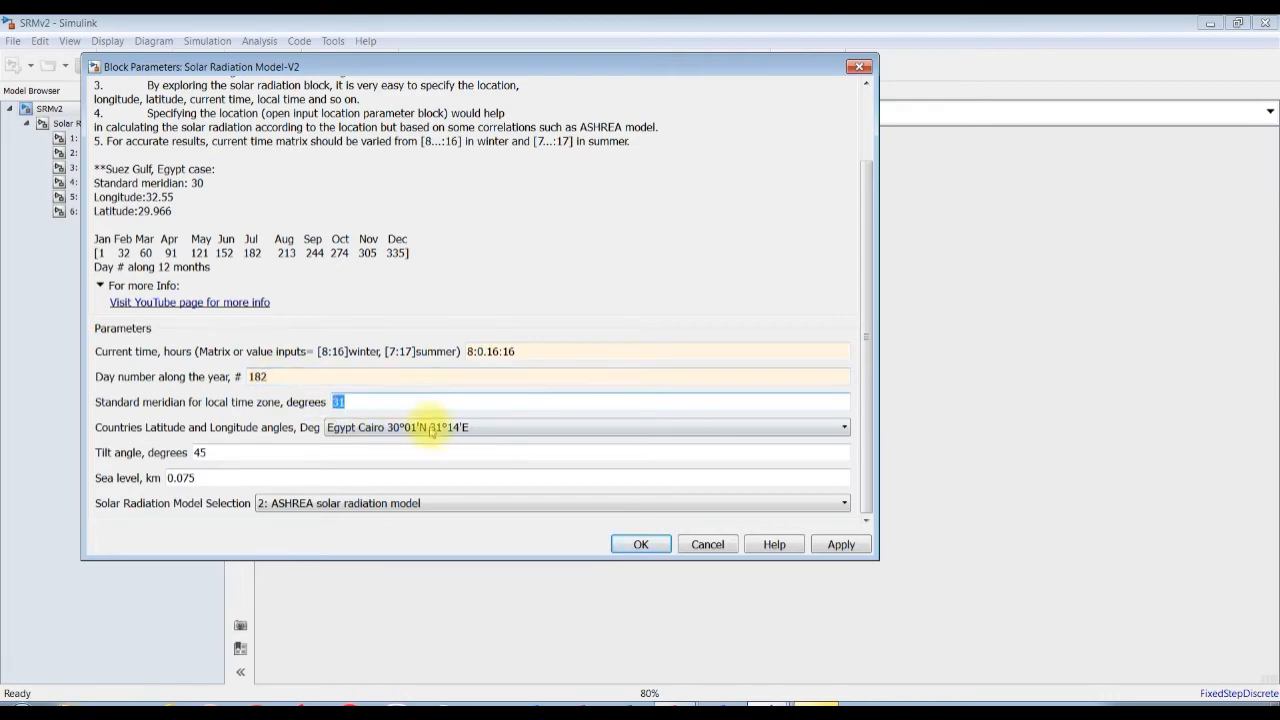
# Browse the countries for latitude and longitude angles and choose Egypt Cairo 30°01'N 31°14'E.
pyautogui.click(438, 427)
pyautogui.scroll(-20, 450, 570)
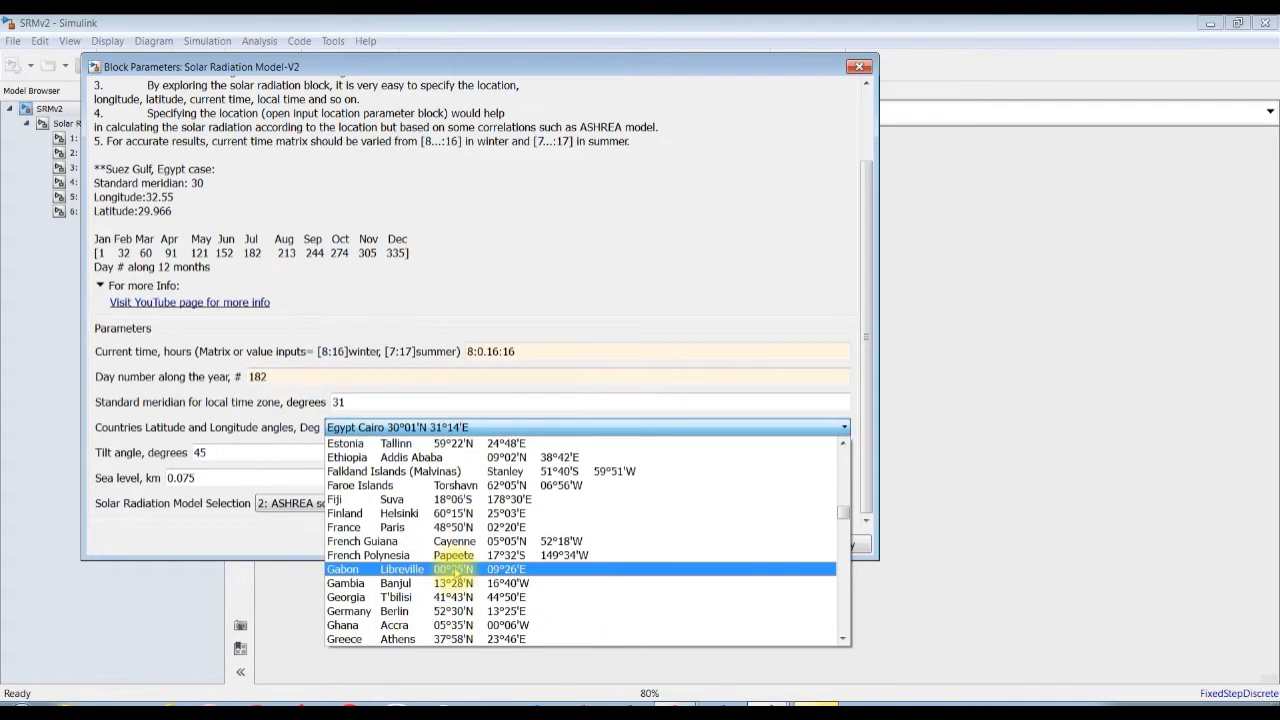
pyautogui.scroll(-19, 453, 571)
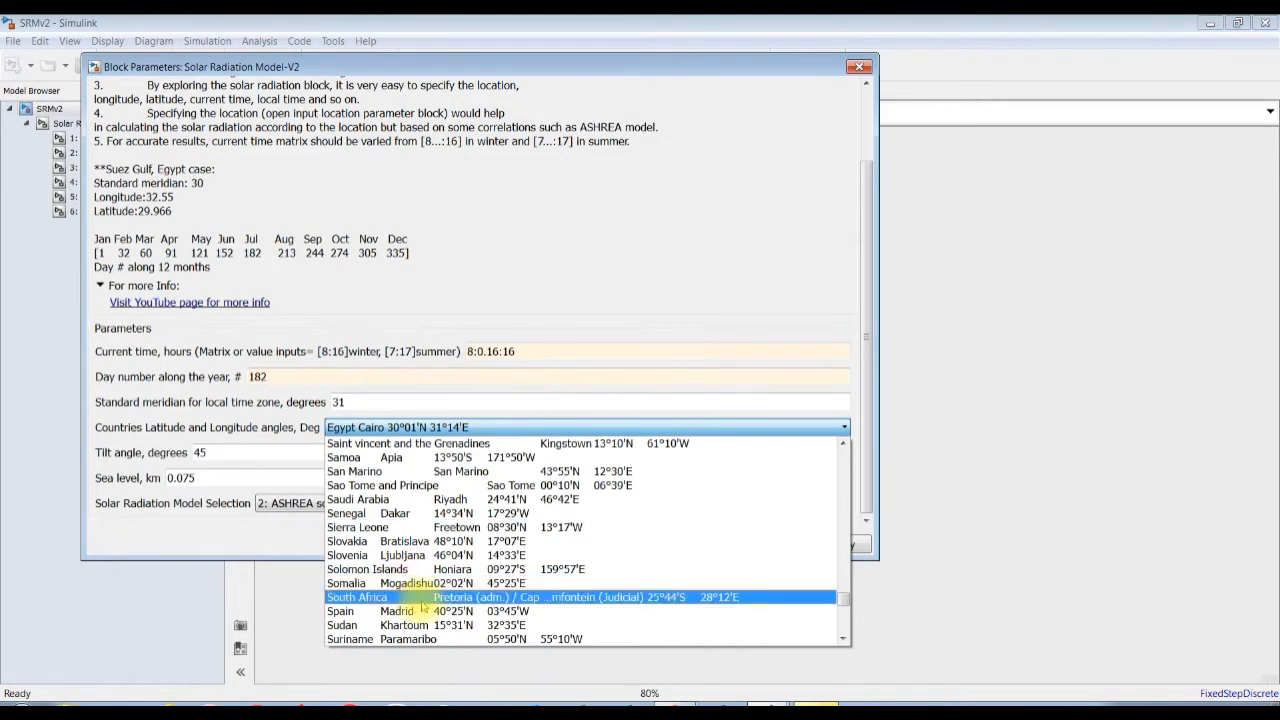
pyautogui.scroll(18, 450, 540)
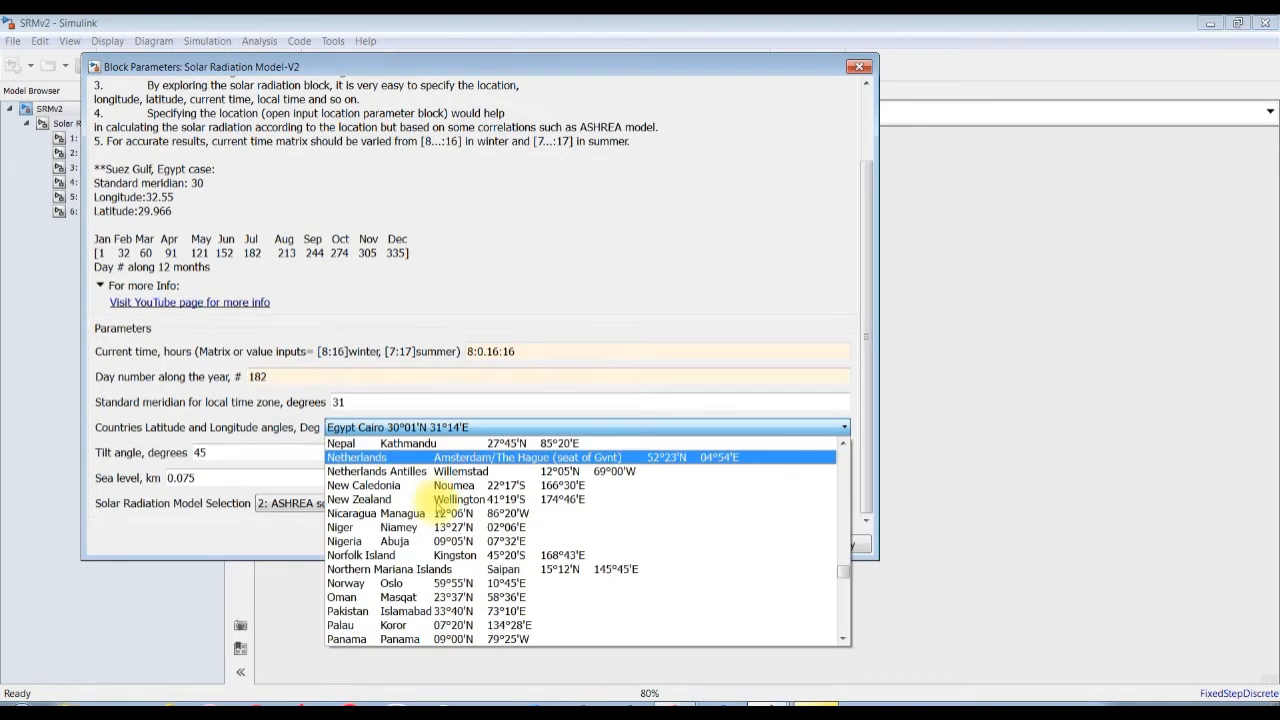
pyautogui.scroll(19, 457, 560)
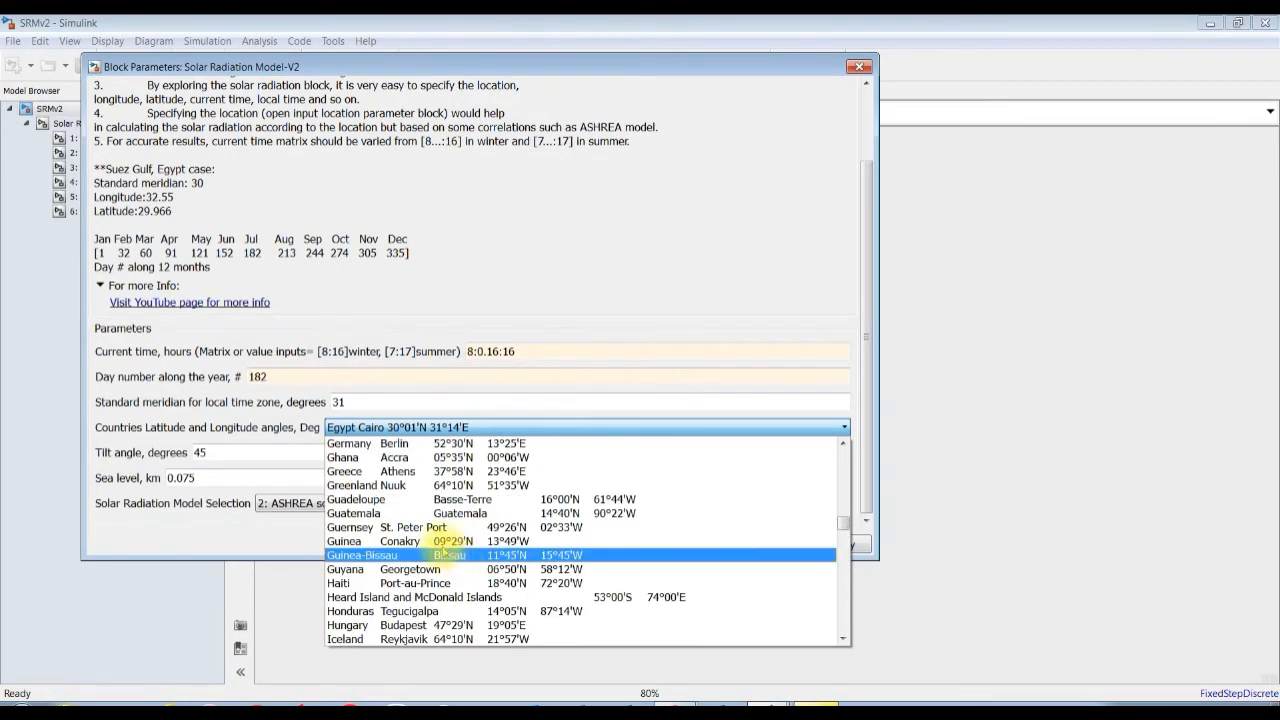
pyautogui.scroll(4, 432, 527)
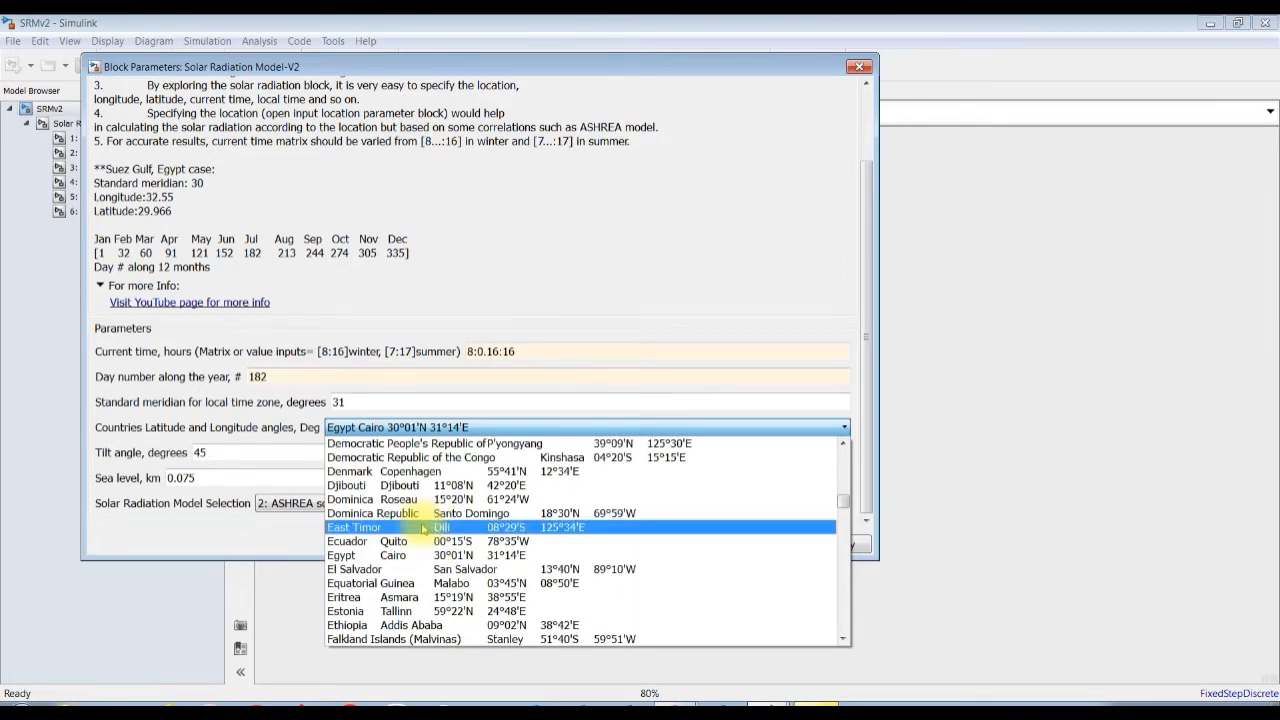
pyautogui.click(405, 562)
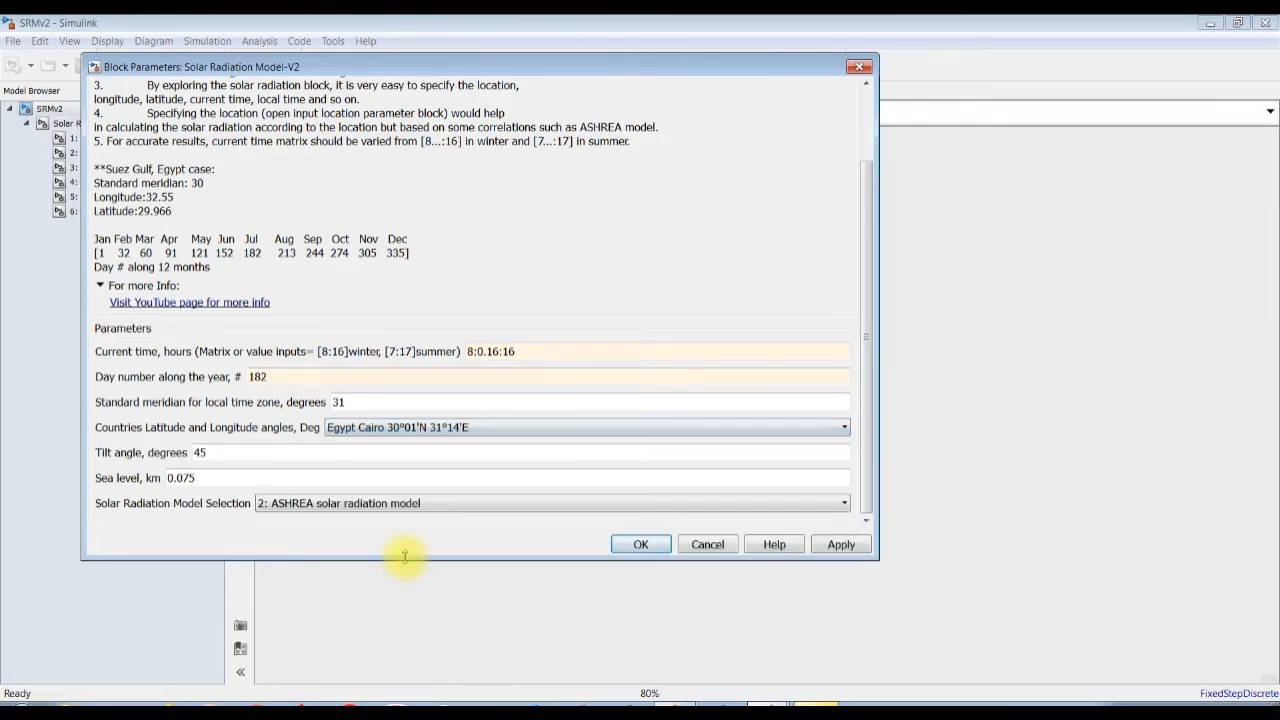
# Review the standard meridian, tilt angle and sea level parameters of the solar radiation block.
pyautogui.doubleClick(341, 402)
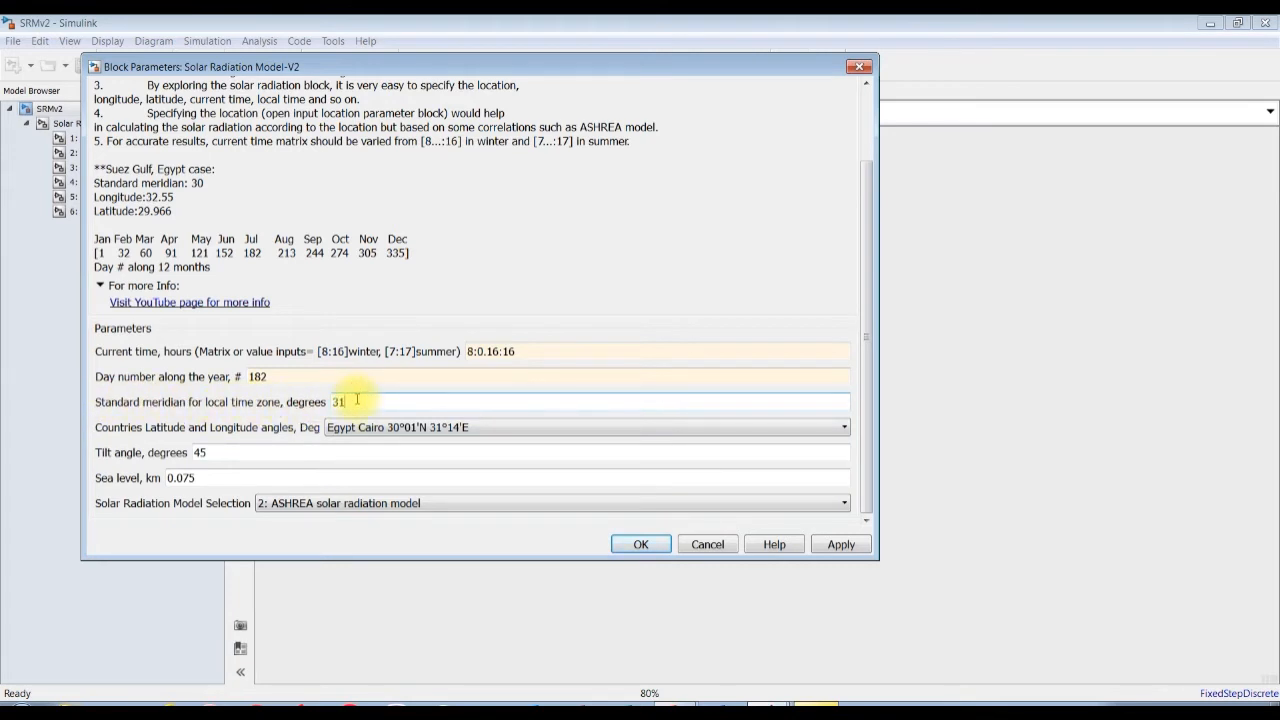
pyautogui.press('Tab')
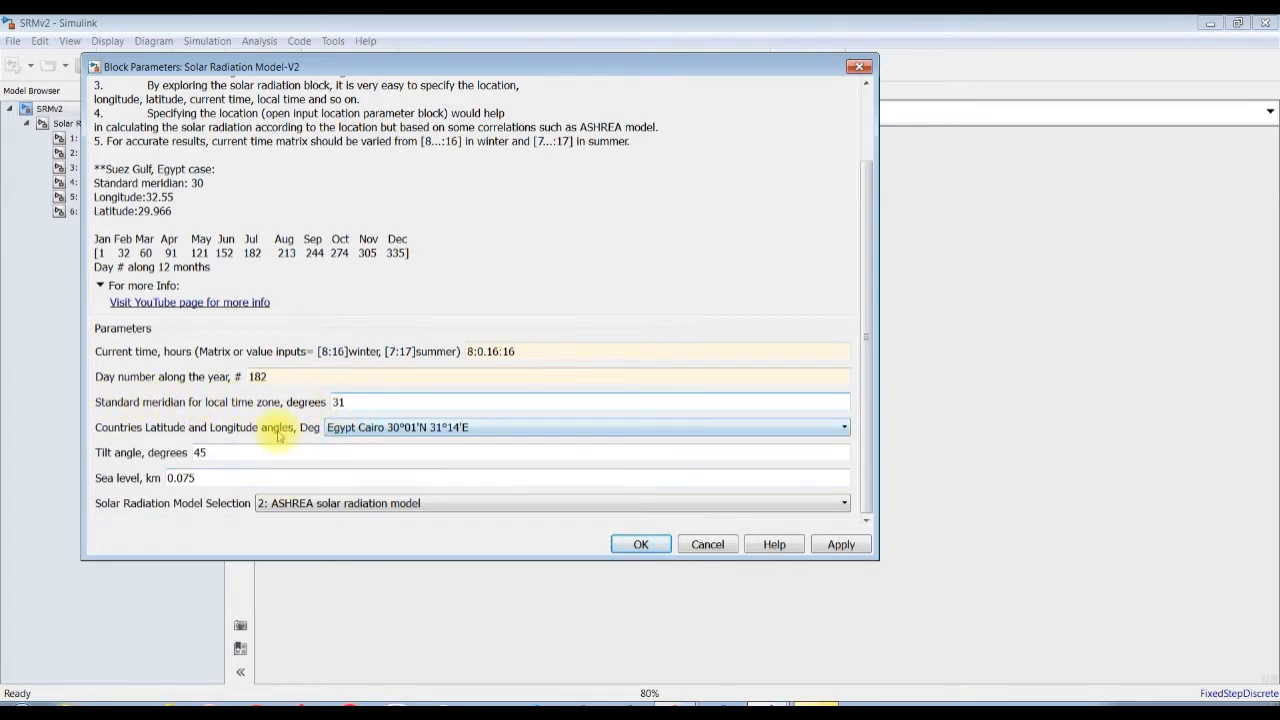
pyautogui.doubleClick(203, 452)
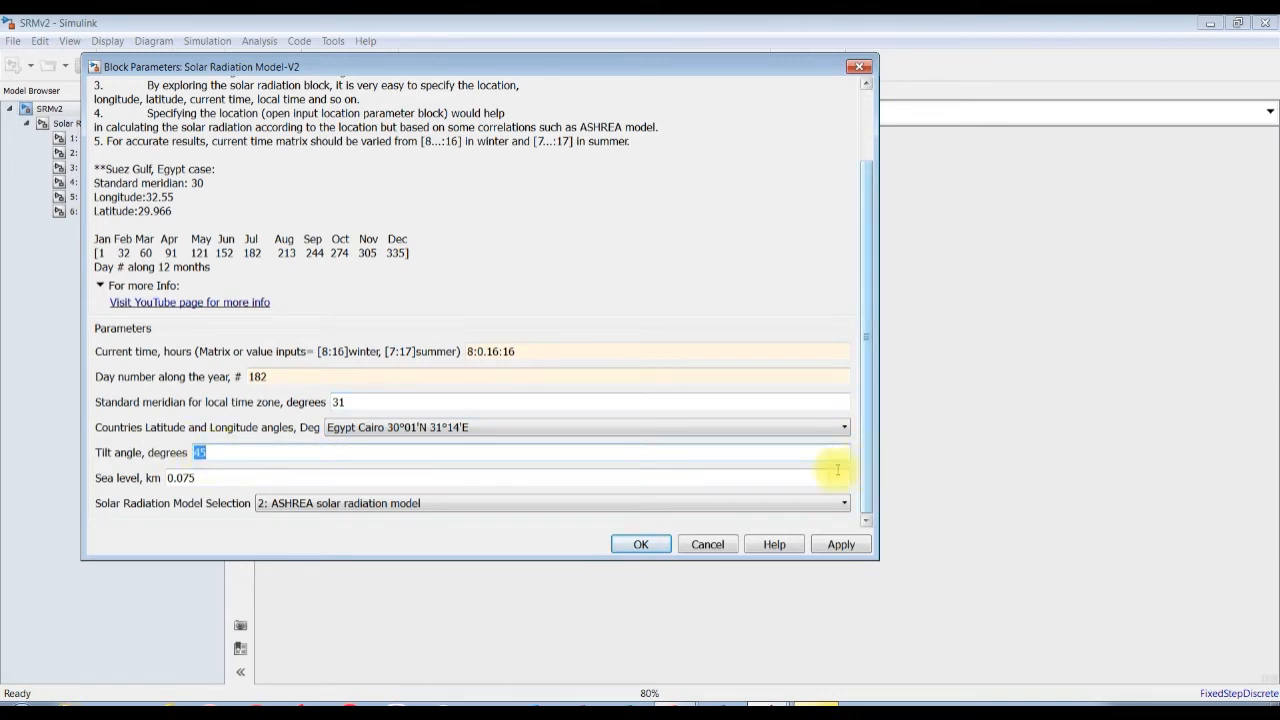
pyautogui.doubleClick(206, 479)
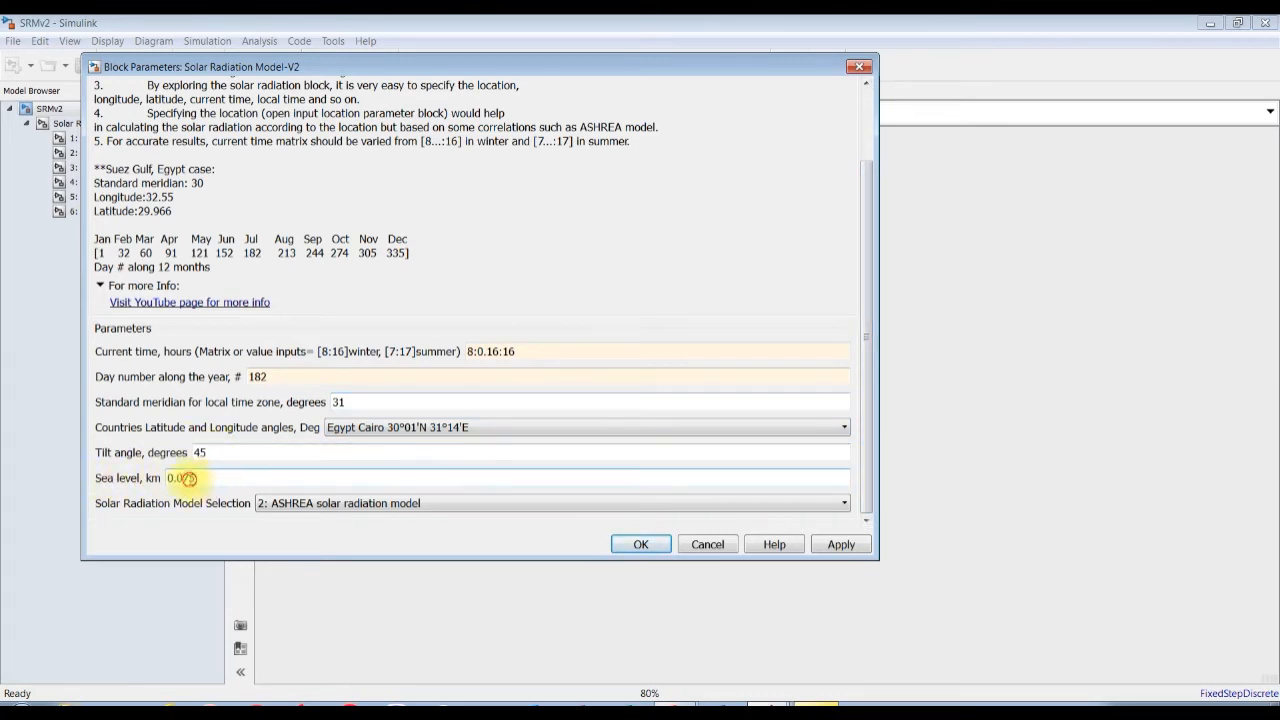
pyautogui.doubleClick(200, 477)
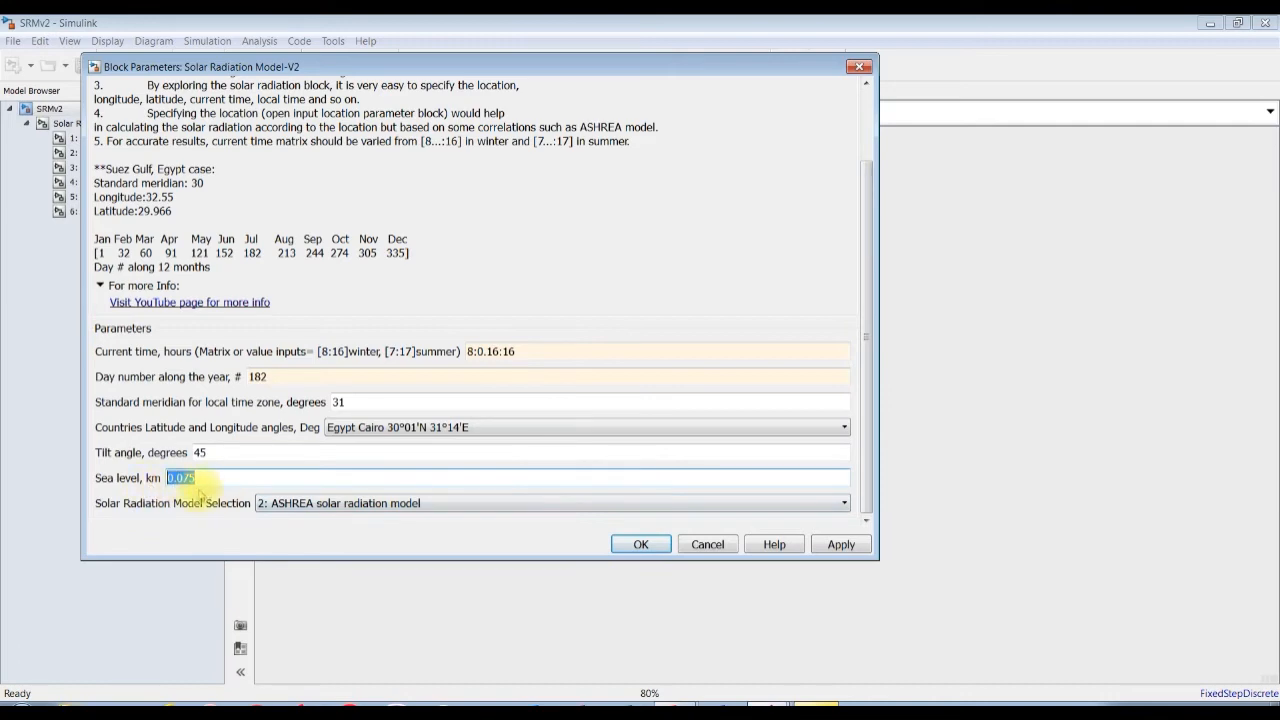
# Select the 1: HOTTEL solar radiation model, apply the block parameters and close the dialog.
pyautogui.moveTo(865, 502)
pyautogui.mouseDown()
pyautogui.moveTo(864, 480)
pyautogui.moveTo(864, 497)
pyautogui.mouseUp()
pyautogui.click(305, 510)
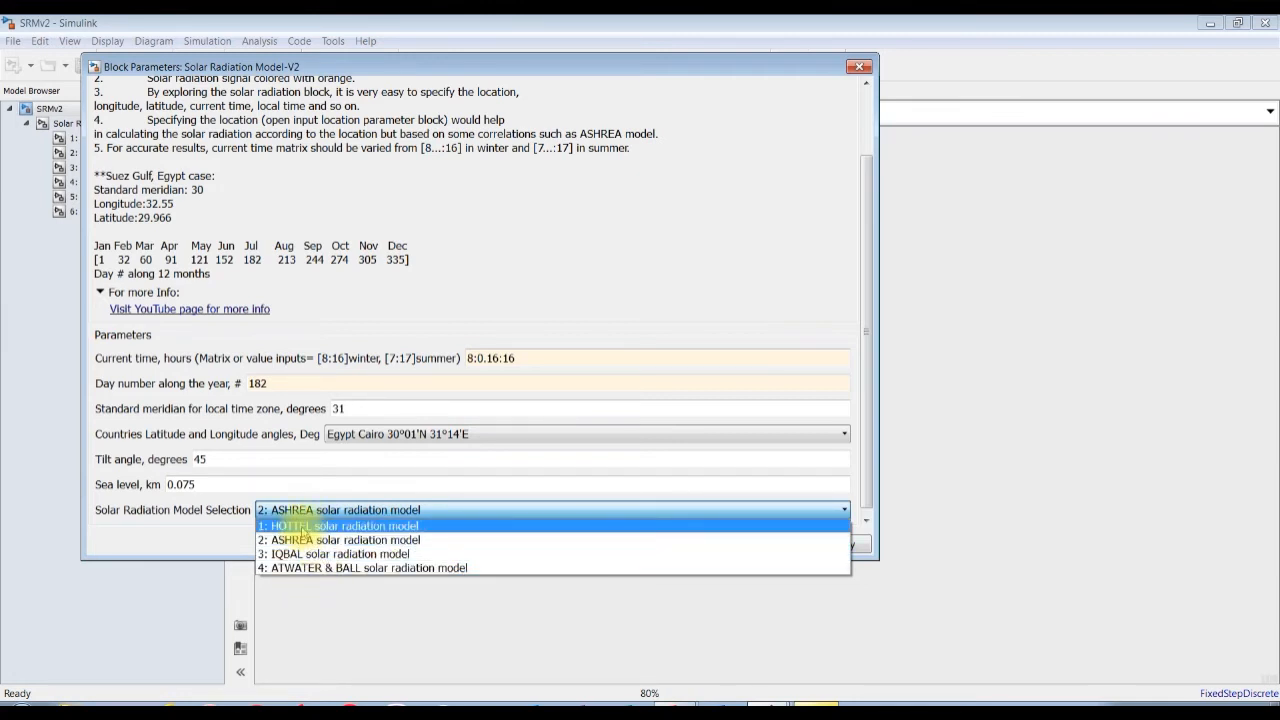
pyautogui.click(303, 526)
pyautogui.click(838, 545)
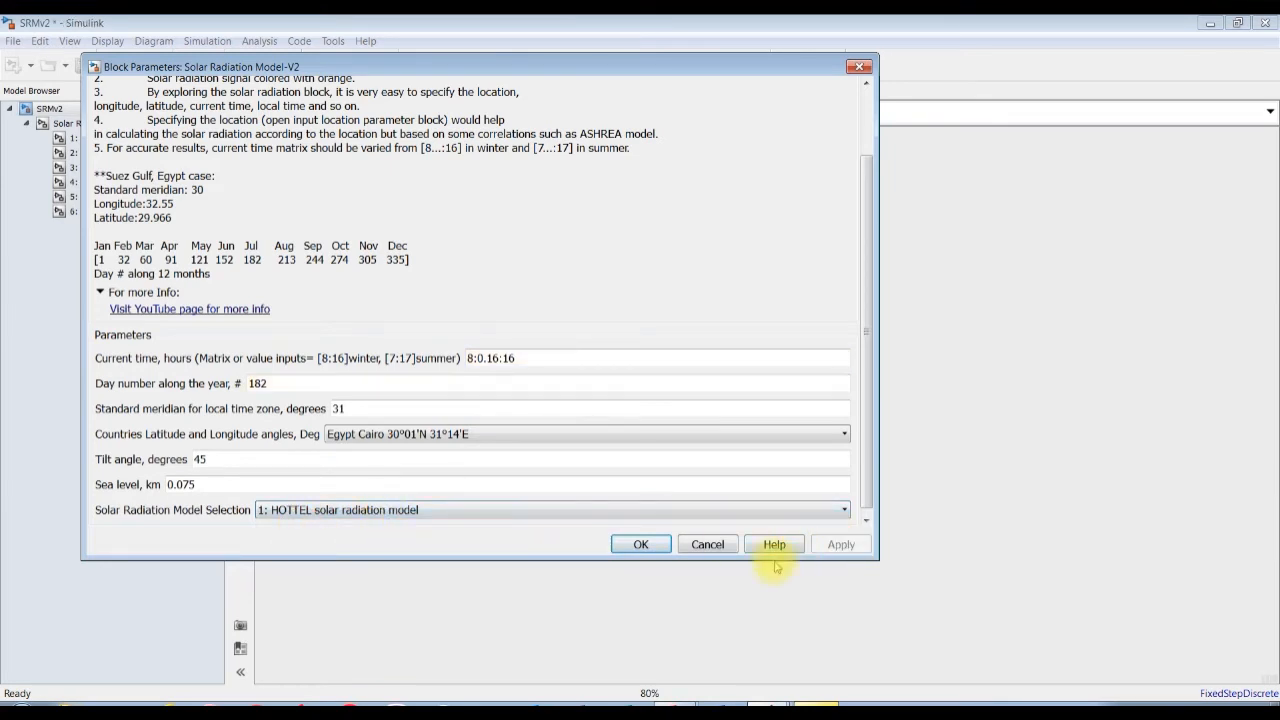
pyautogui.click(636, 548)
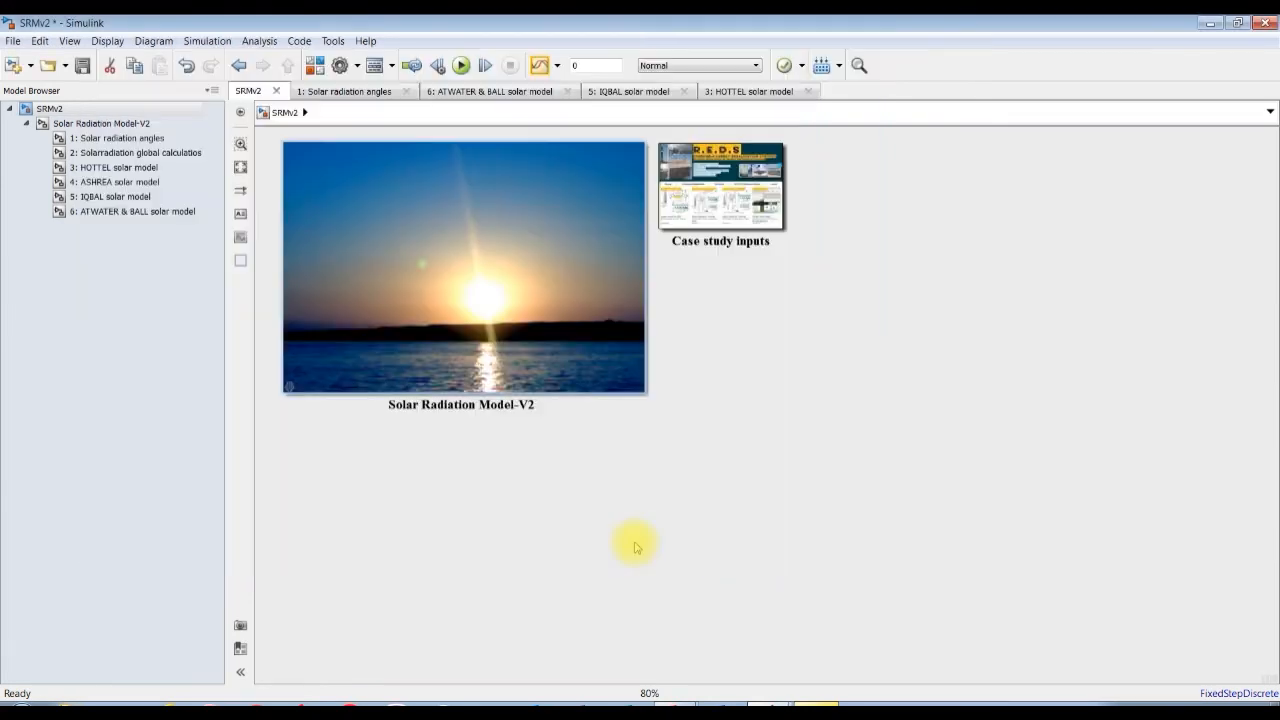
# Open the HOTTEL solar model subsystem inside Solar Radiation Model-V2 and run the simulation to view its hourly and total radiation displays.
pyautogui.click(112, 124)
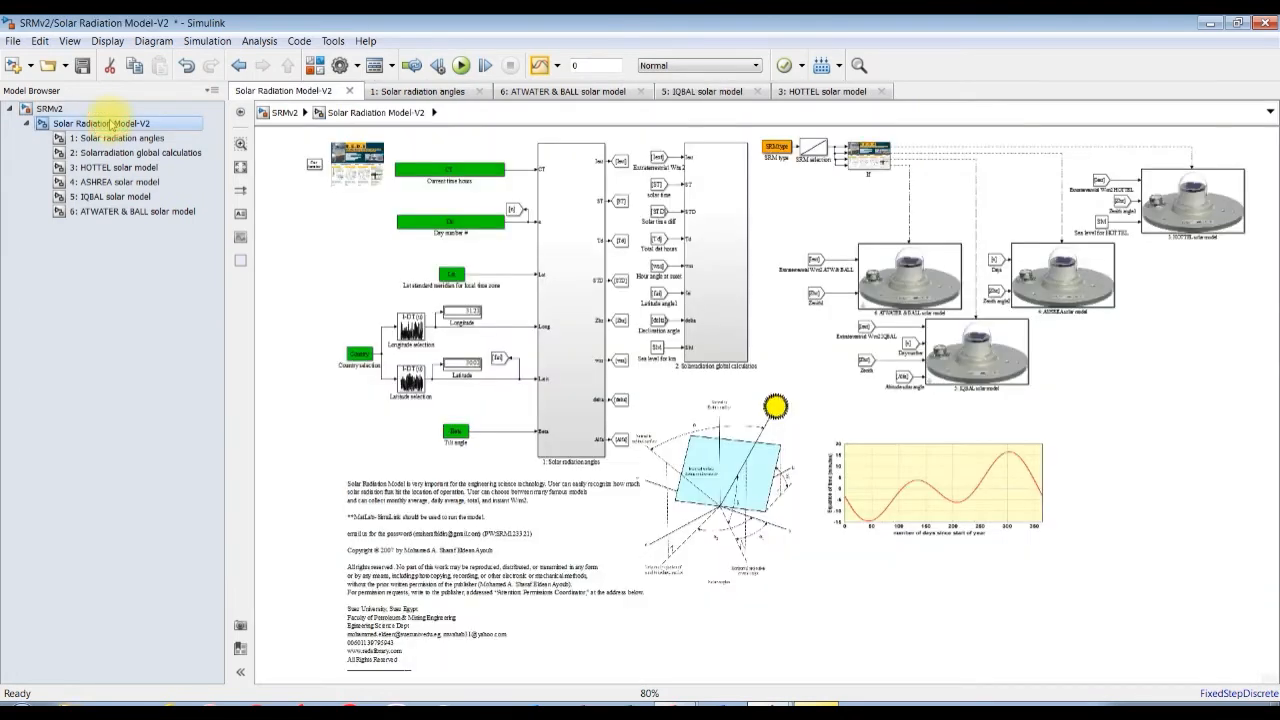
pyautogui.click(1210, 207)
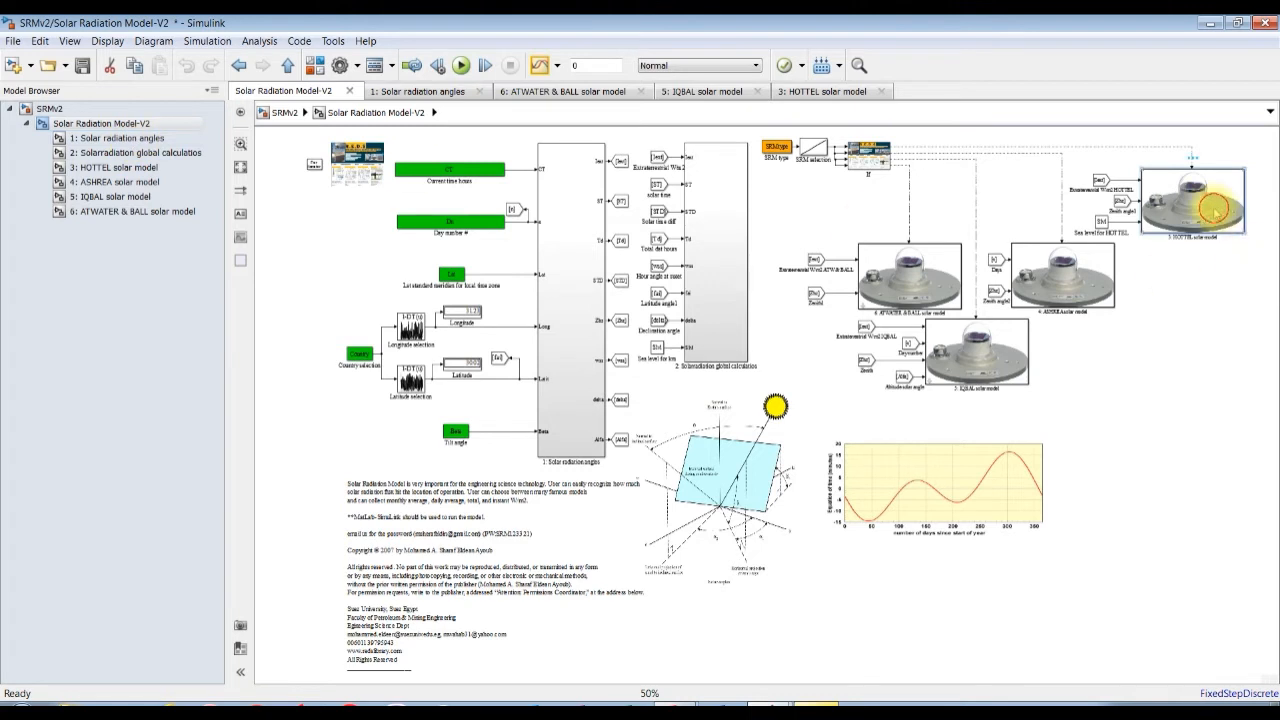
pyautogui.doubleClick(1213, 207)
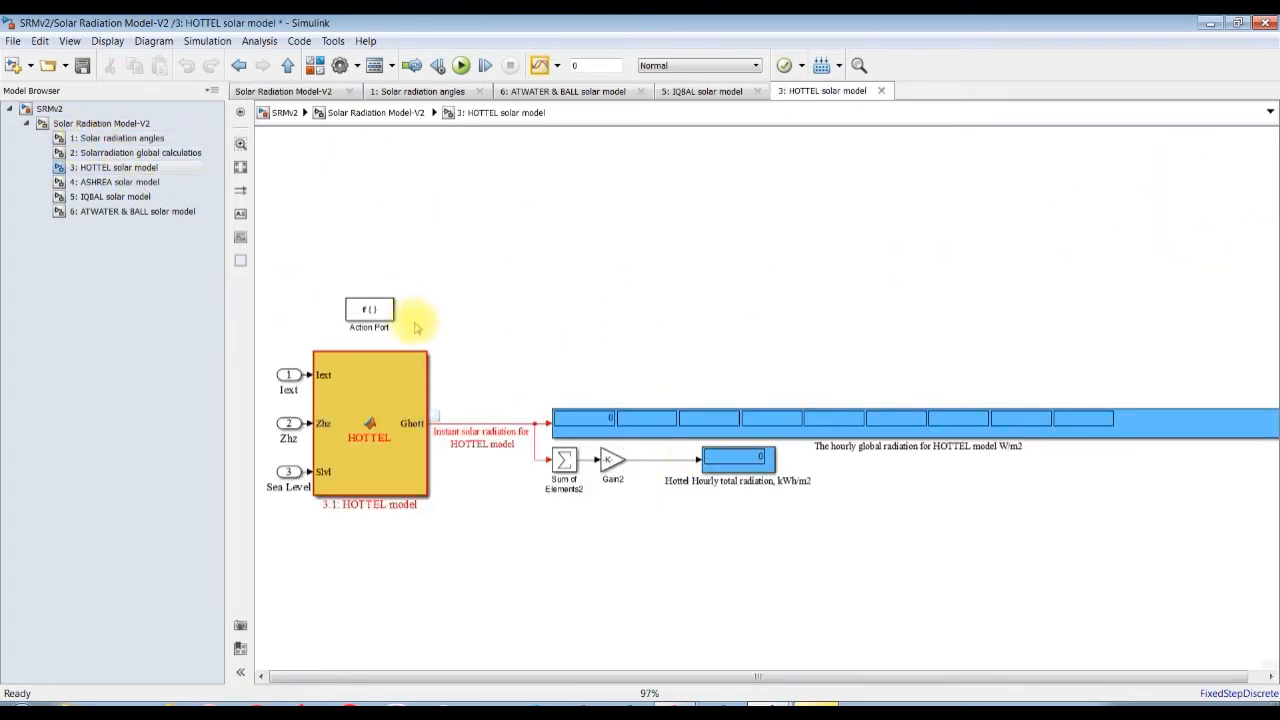
pyautogui.scroll(2, 487, 347)
pyautogui.moveTo(762, 676); pyautogui.dragTo(855, 677)
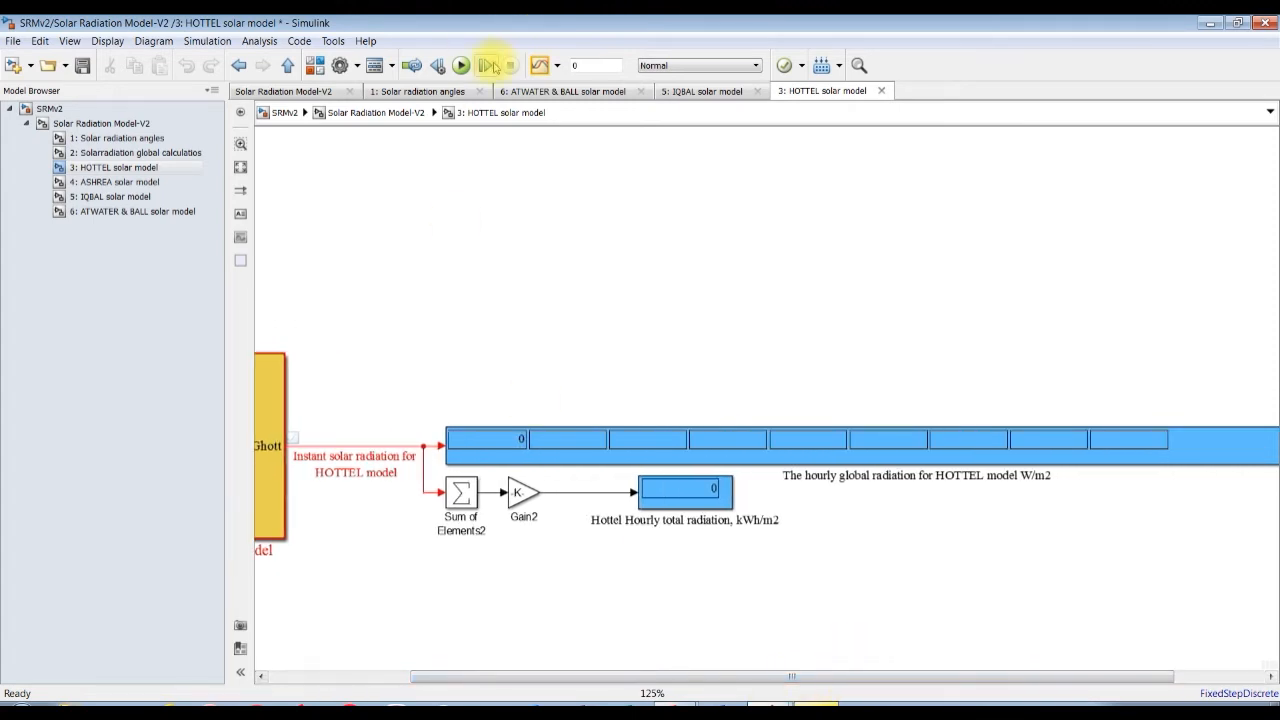
pyautogui.click(460, 65)
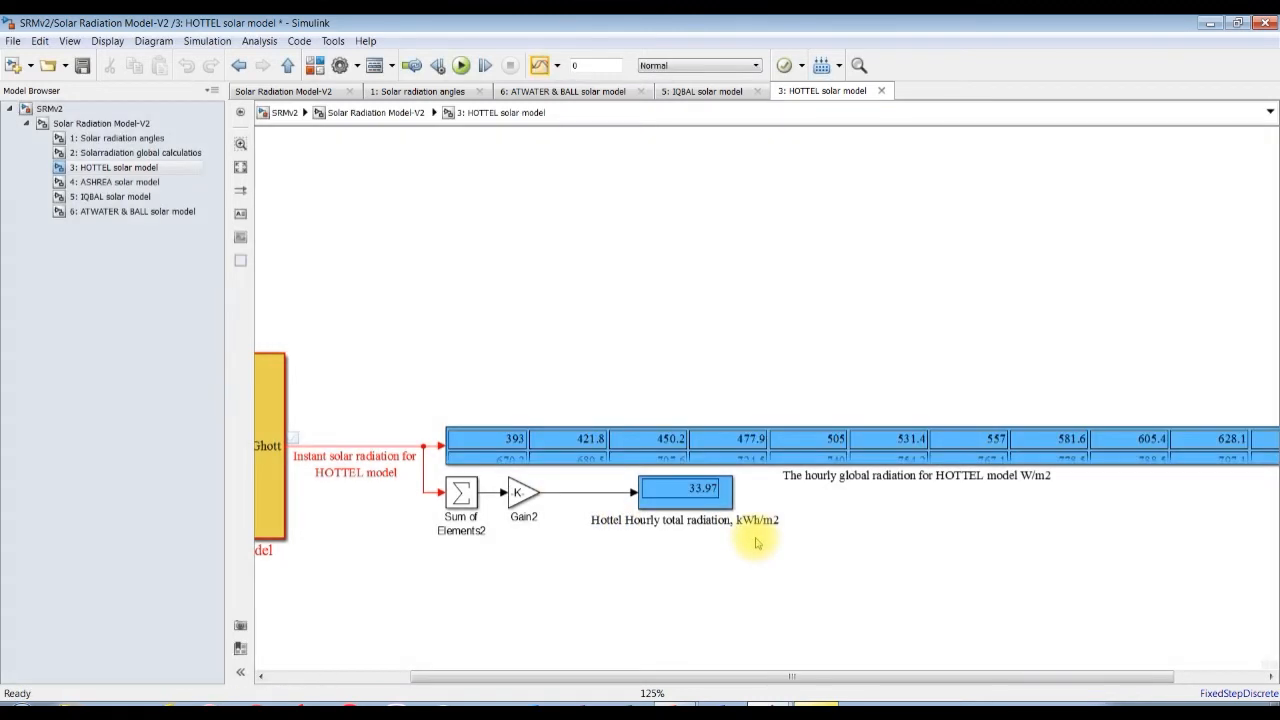
pyautogui.moveTo(815, 678); pyautogui.dragTo(899, 677)
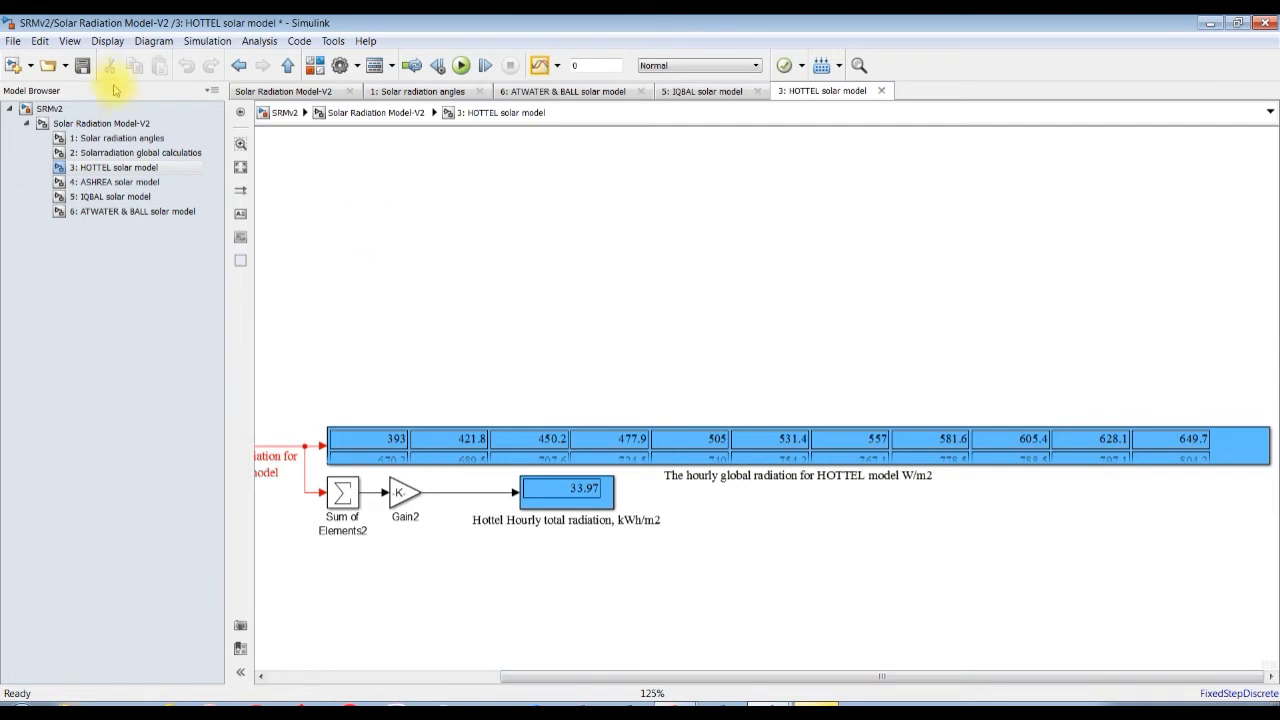
# Return to the top level of SRMv2 and set the step of the Solar Radiation Model-V2 block's current time range to 1, applying the change.
pyautogui.click(92, 124)
pyautogui.click(26, 107)
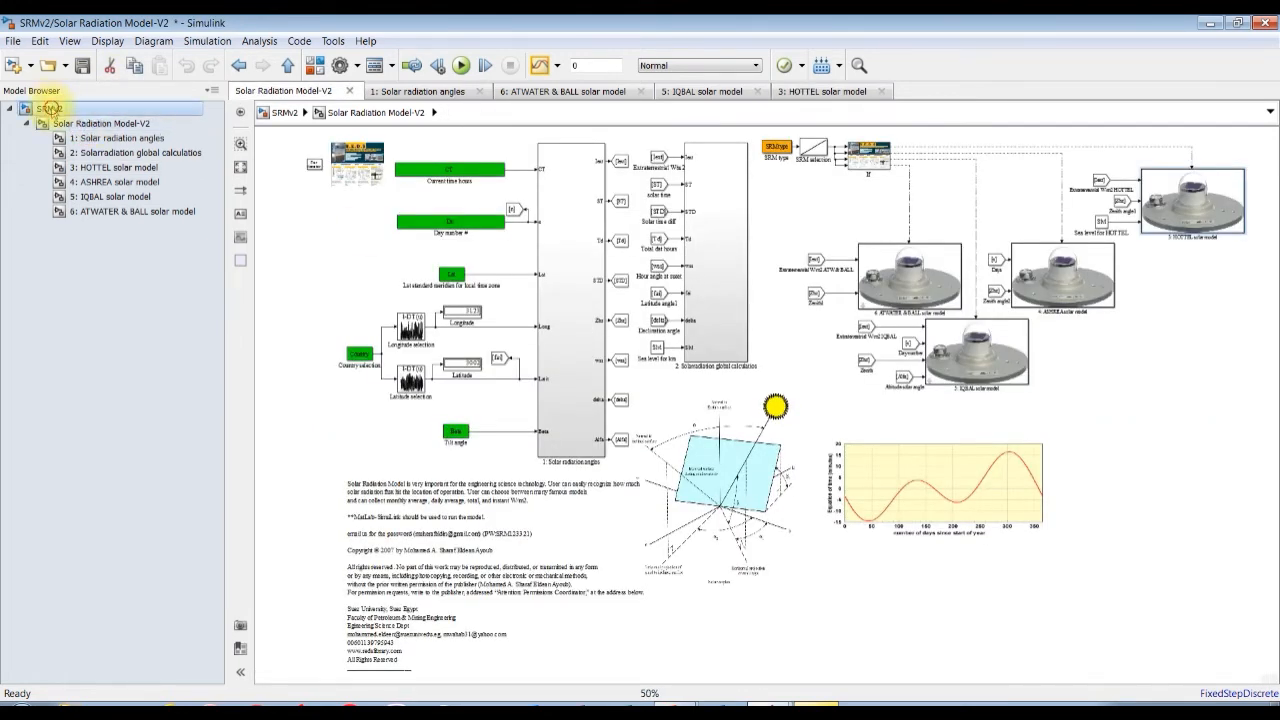
pyautogui.doubleClick(411, 286)
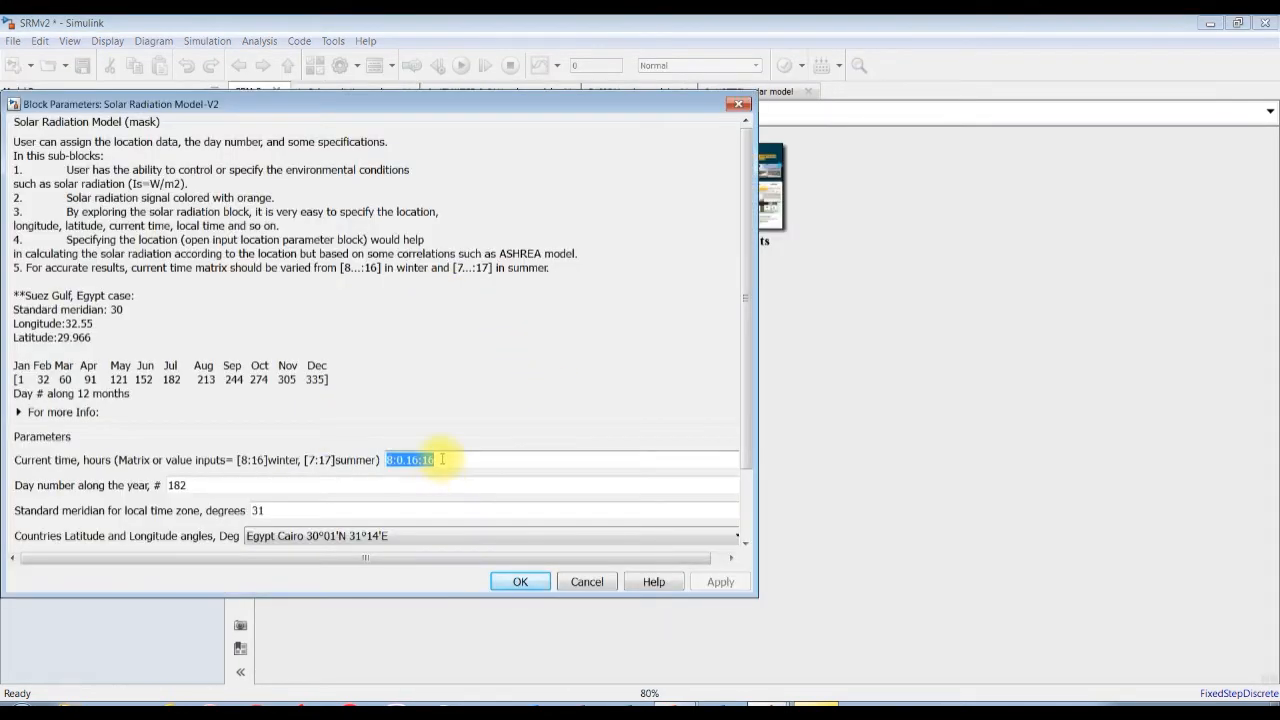
pyautogui.click(422, 459)
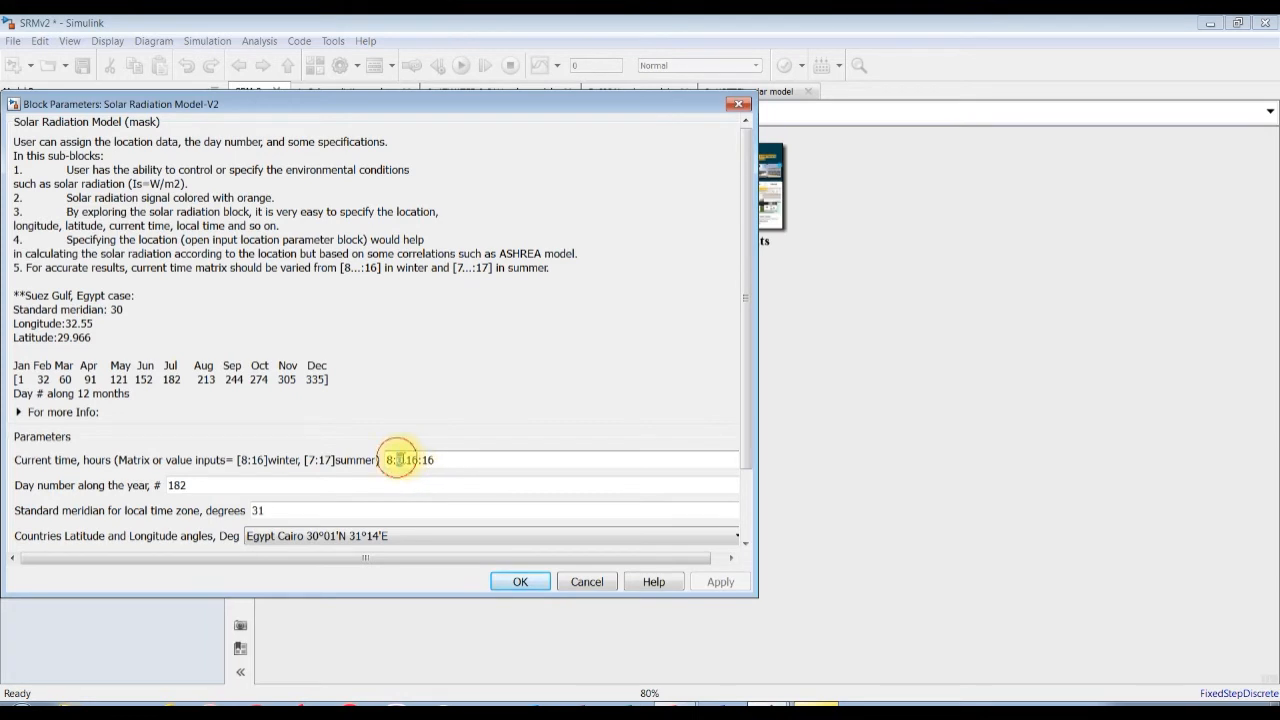
pyautogui.moveTo(397, 459); pyautogui.dragTo(411, 459)
pyautogui.write('1')
pyautogui.click(718, 581)
pyautogui.click(520, 581)
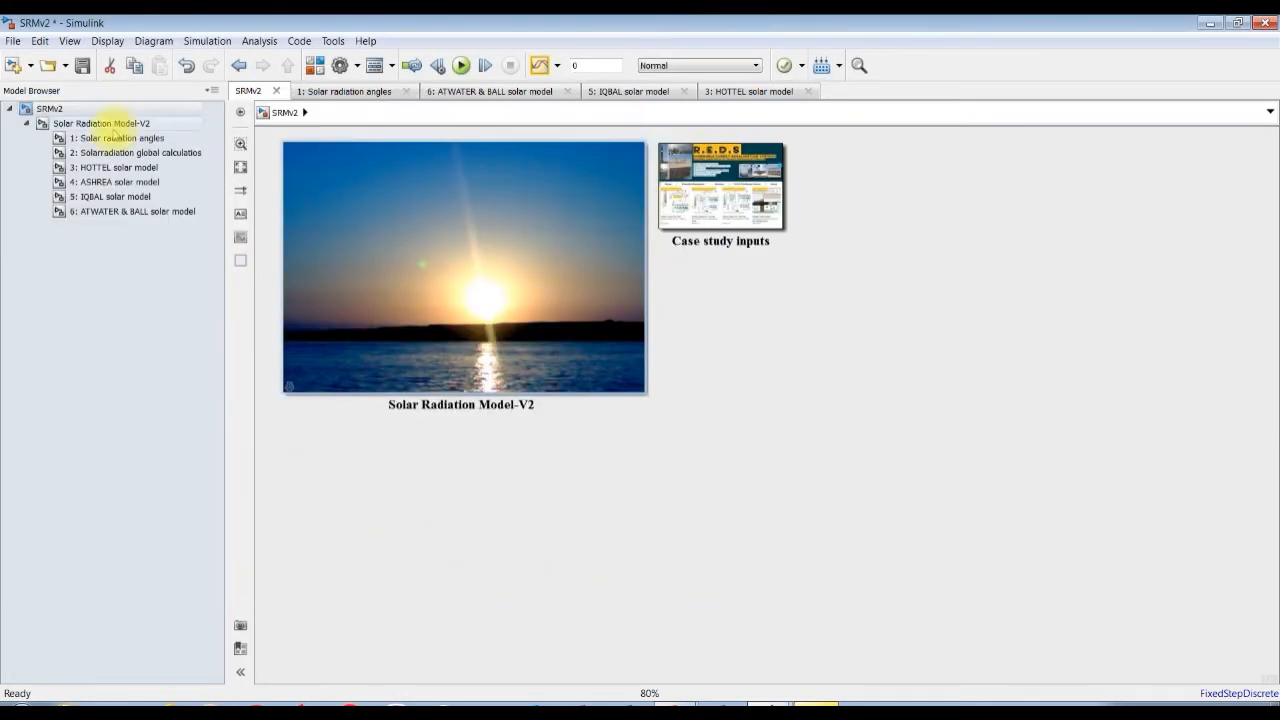
# Open the 3: HOTTEL solar model subsystem and rerun the simulation to view its hourly and total radiation for Cairo.
pyautogui.click(113, 167)
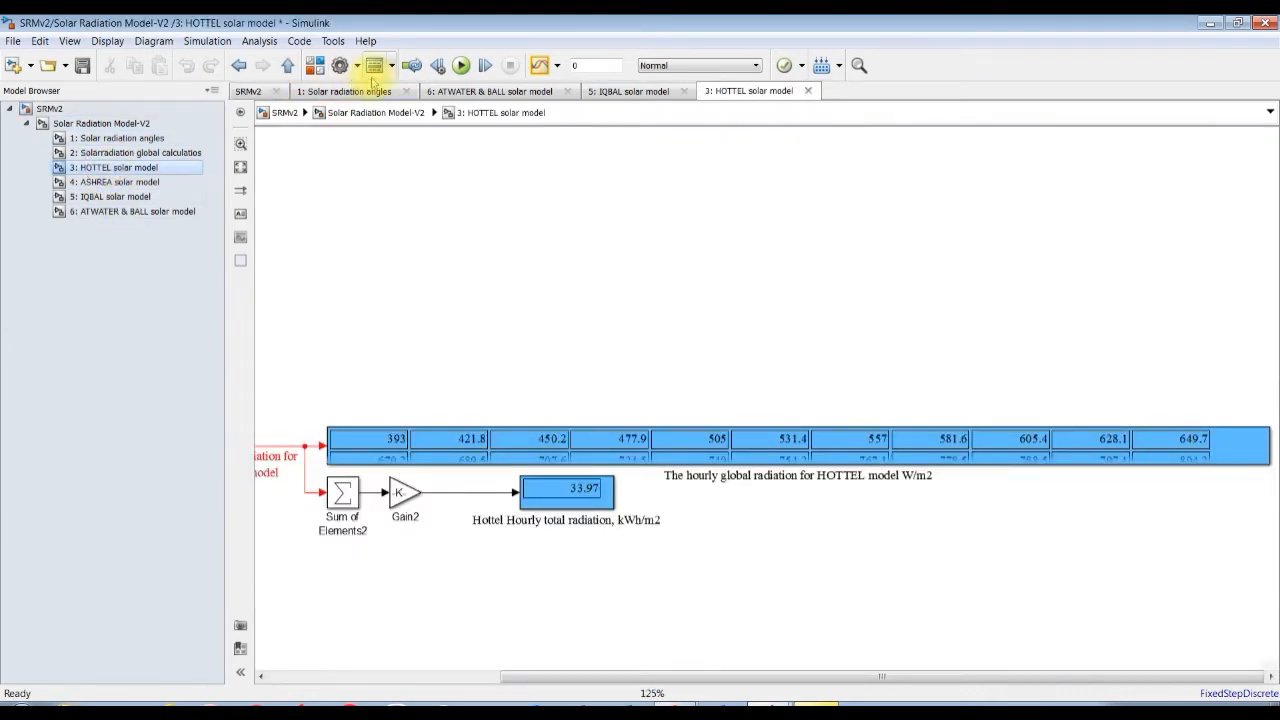
pyautogui.click(461, 65)
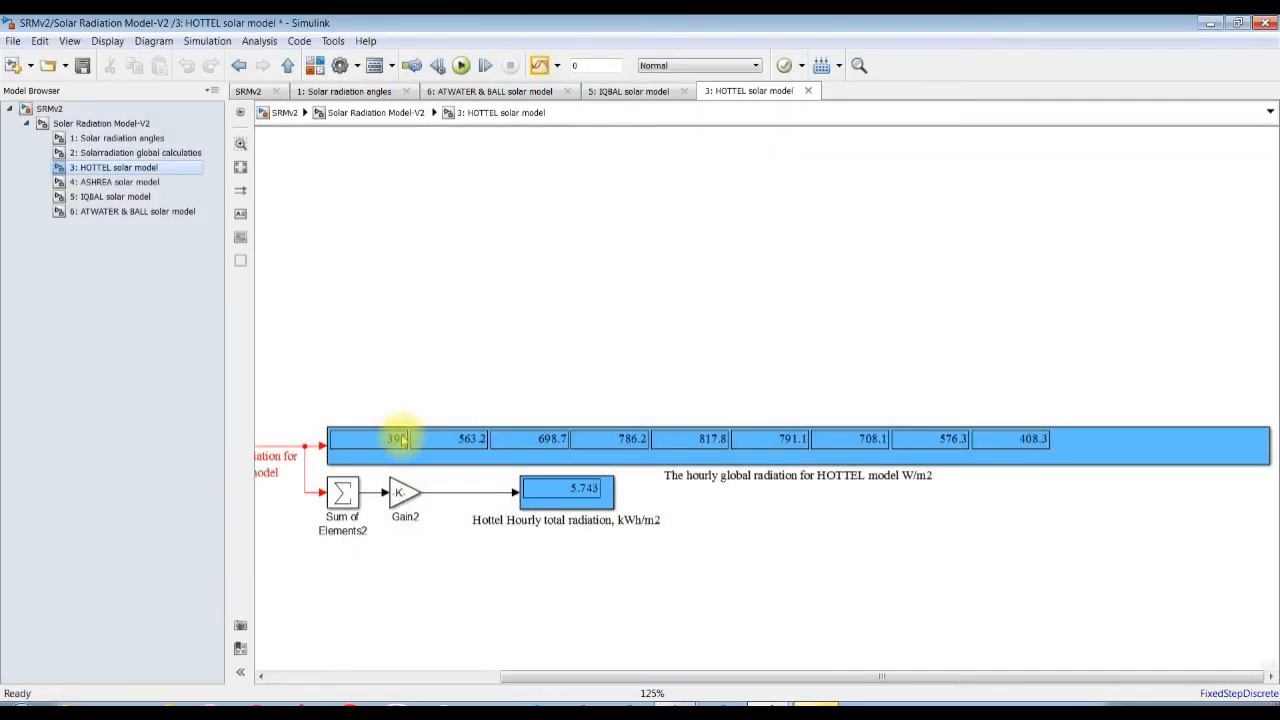
pyautogui.moveTo(537, 669); pyautogui.dragTo(396, 669)
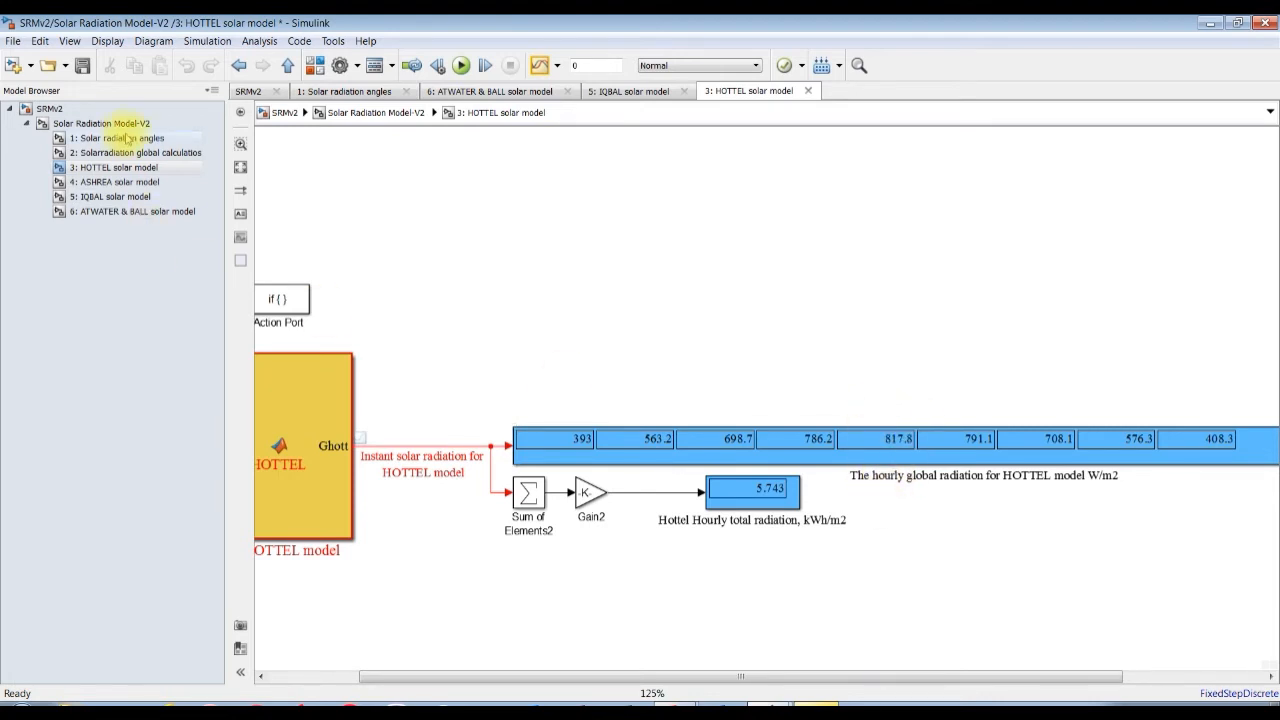
# Examine the outputs of the 1: Solar radiation angles subsystem, from extraterrestrial intensity and sun temperature down to the declination angle.
pyautogui.click(118, 138)
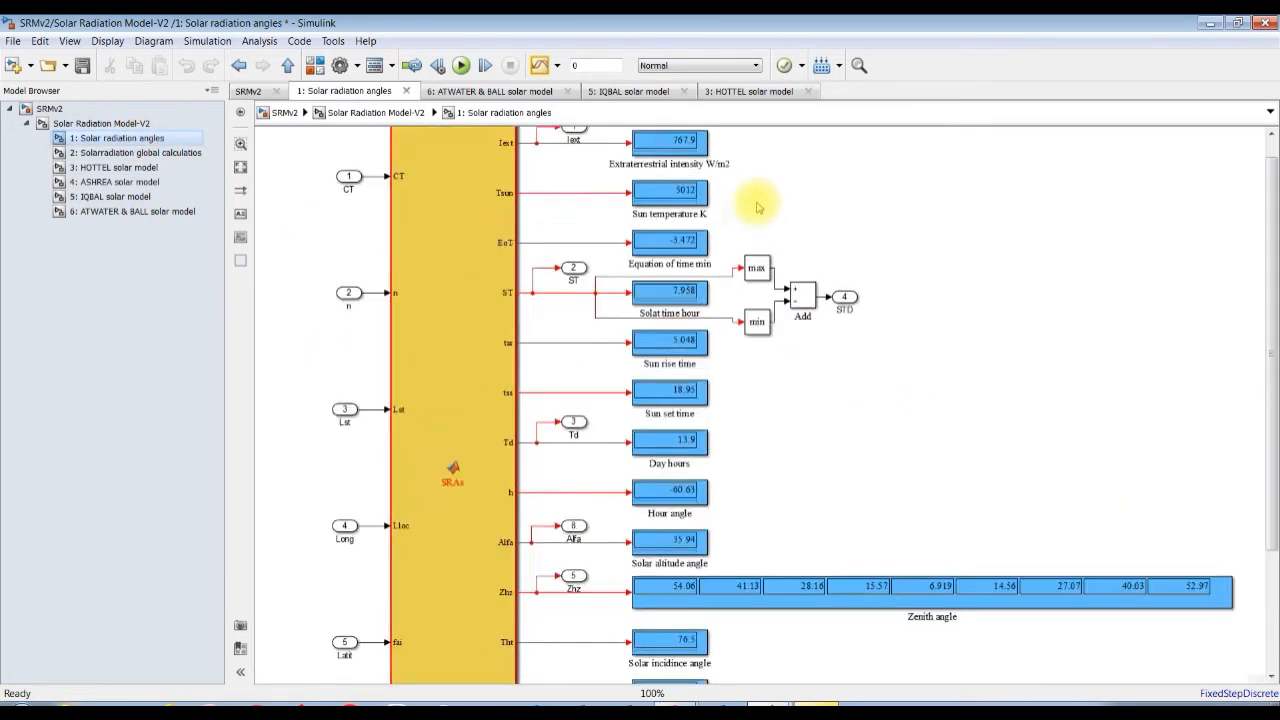
pyautogui.scroll(4, 766, 192)
pyautogui.moveTo(1271, 361); pyautogui.dragTo(1271, 330)
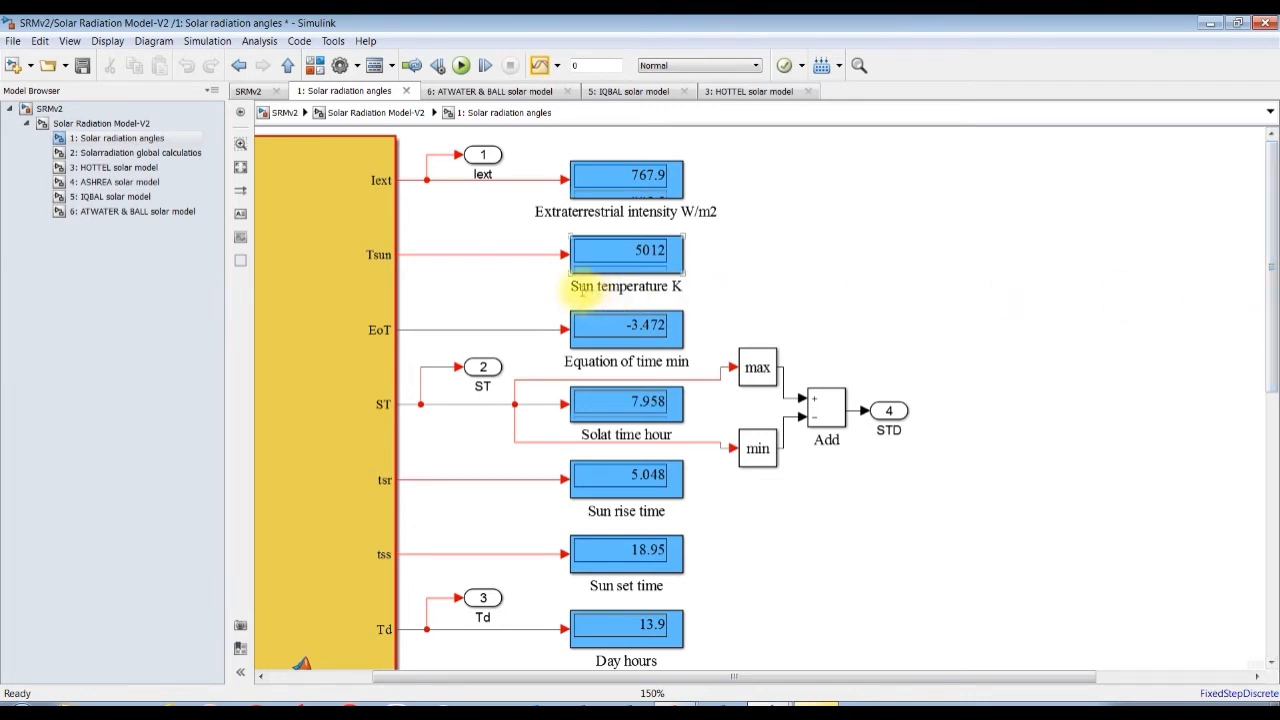
pyautogui.click(648, 252)
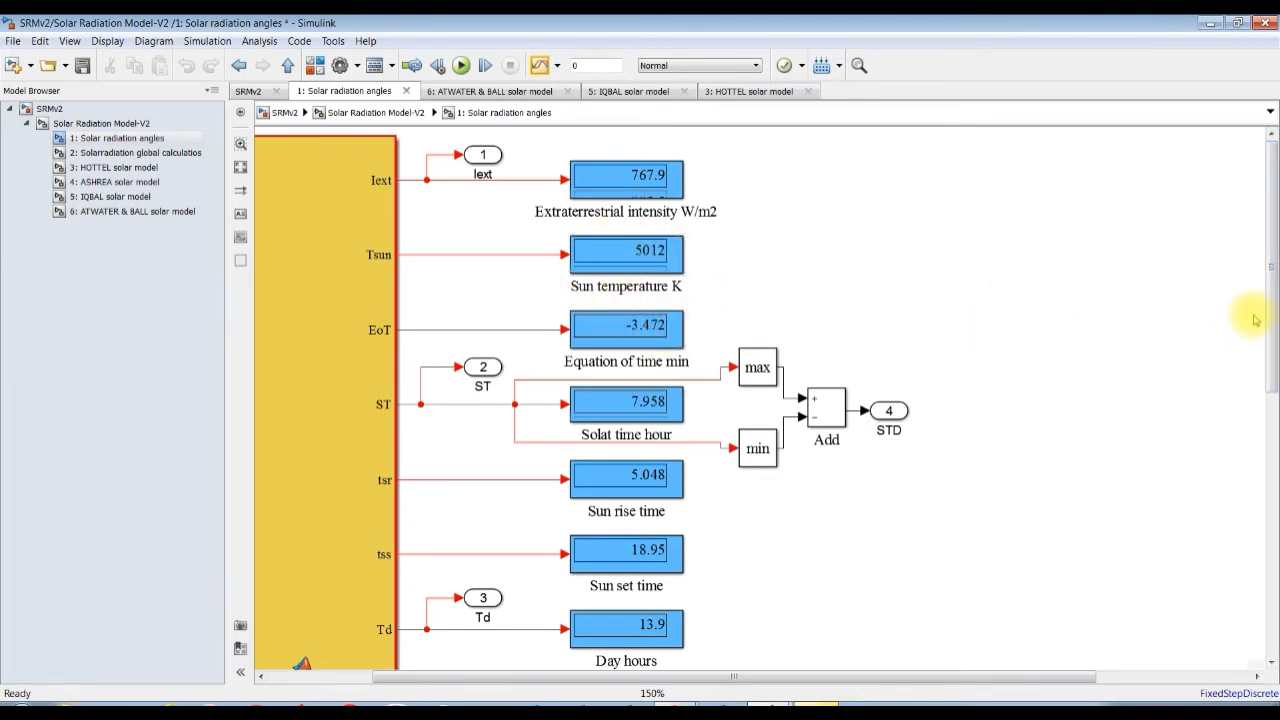
pyautogui.moveTo(1270, 322); pyautogui.dragTo(1273, 402)
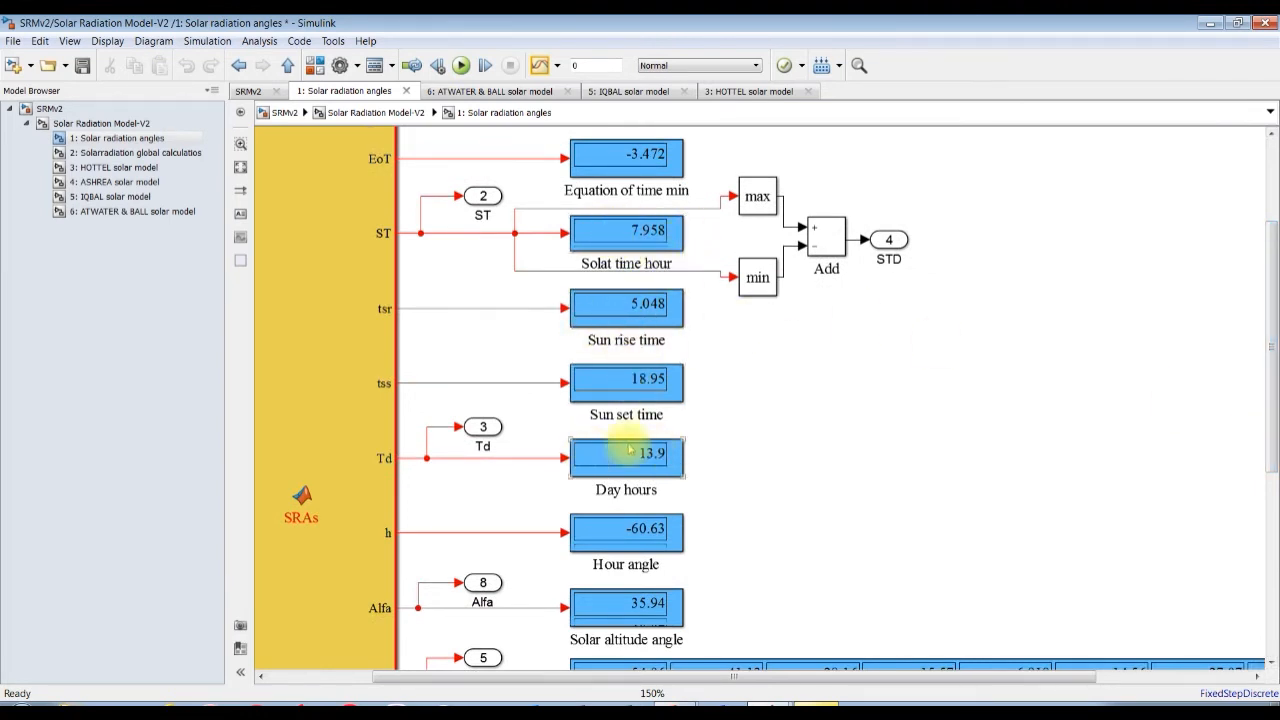
pyautogui.moveTo(1271, 438); pyautogui.dragTo(1266, 505)
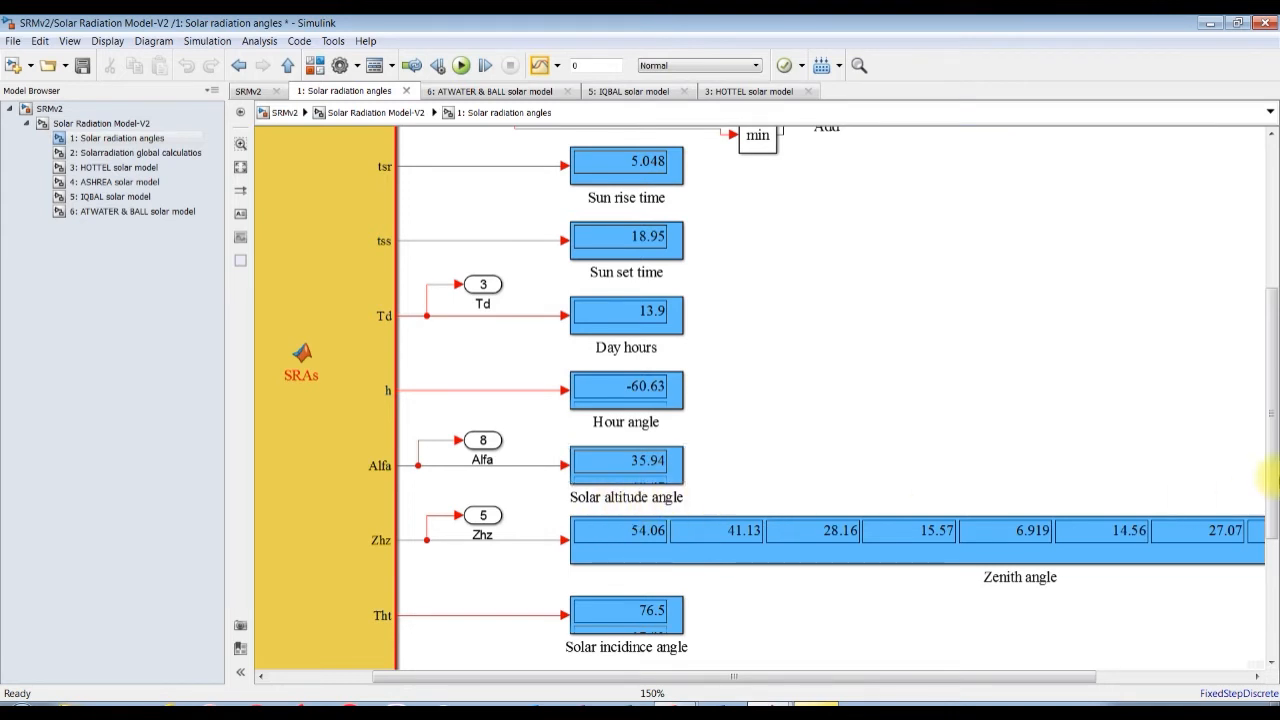
pyautogui.moveTo(1271, 465); pyautogui.dragTo(1228, 592)
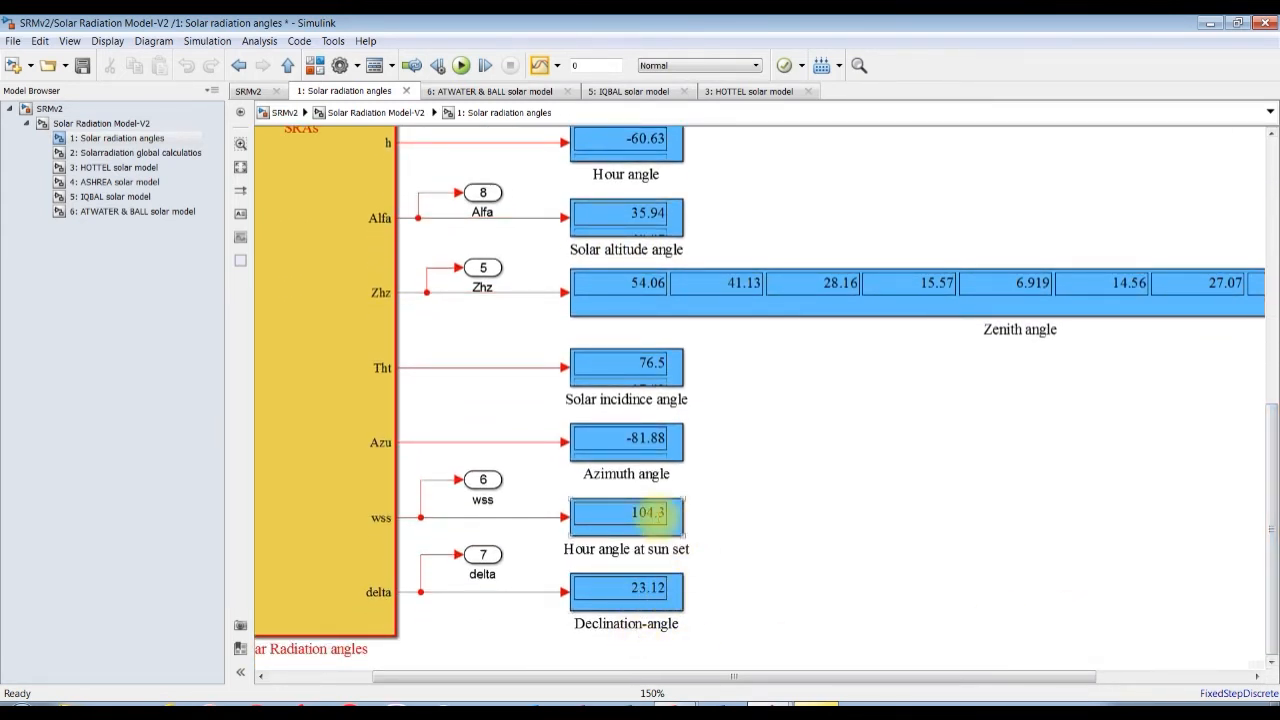
# Examine the daily, hourly and monthly radiation displays in the 2: Solarradiation global calculatios subsystem.
pyautogui.click(90, 122)
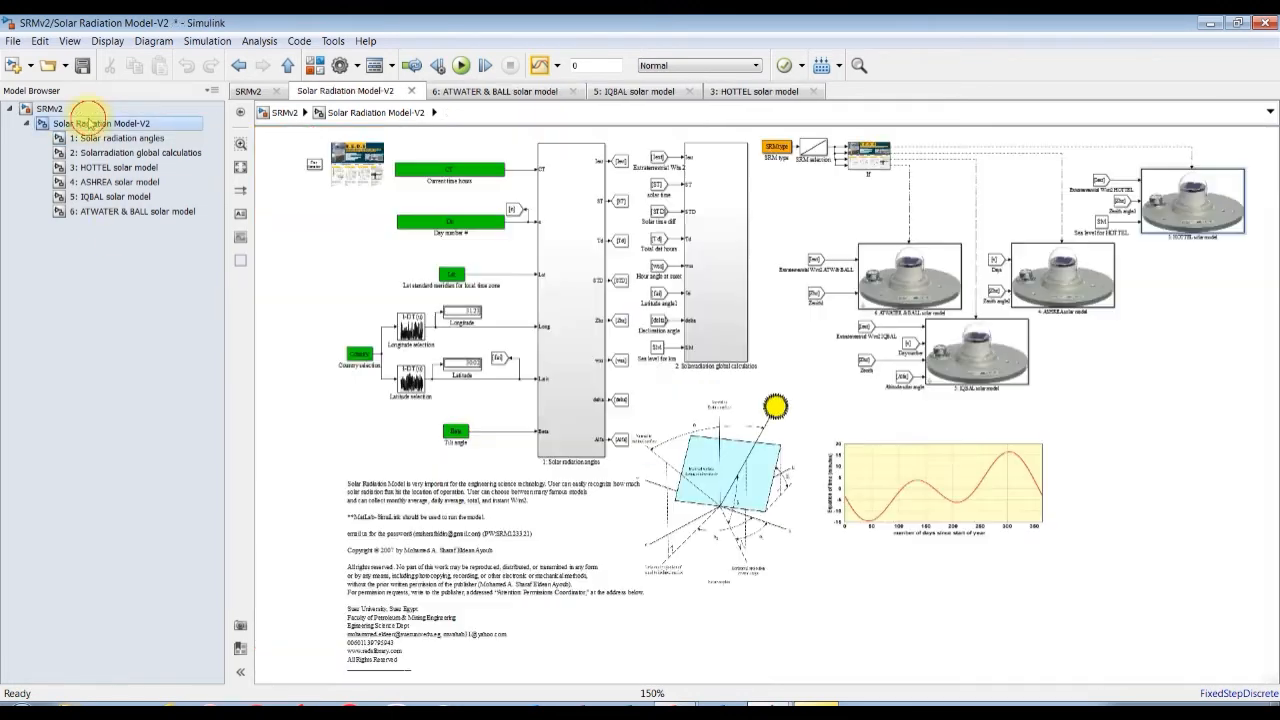
pyautogui.click(35, 108)
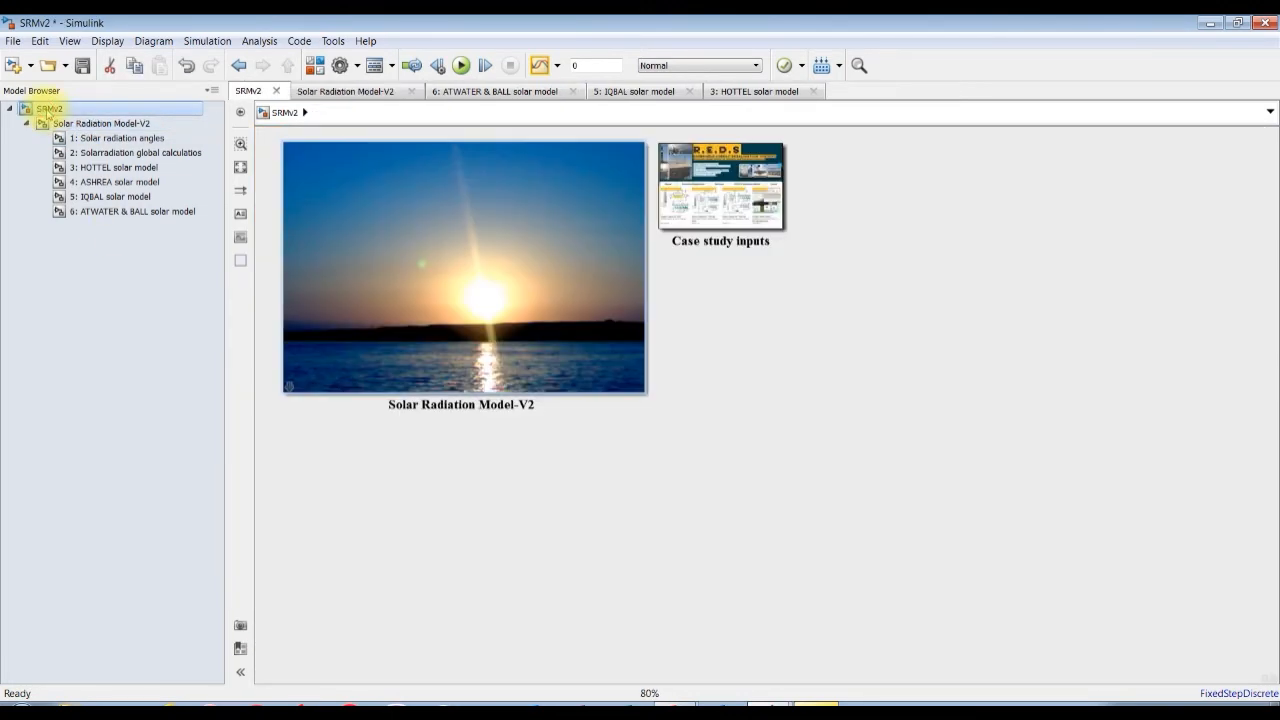
pyautogui.click(135, 152)
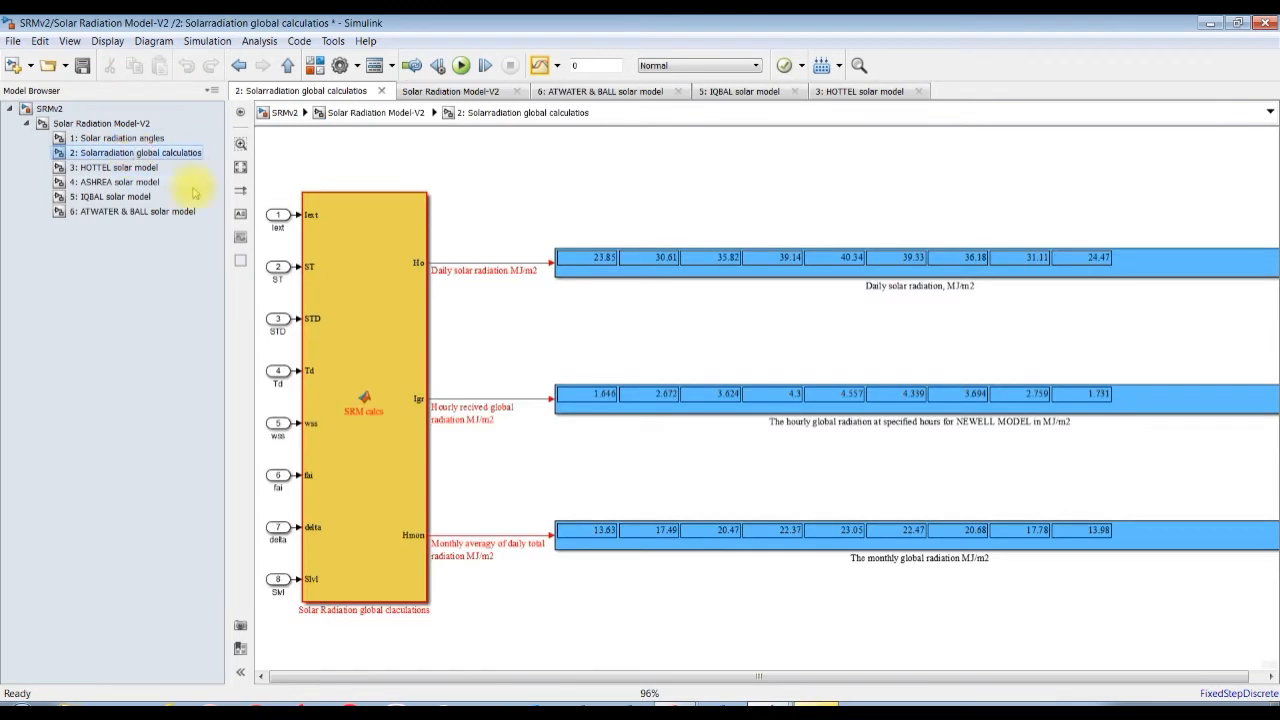
pyautogui.scroll(5, 651, 200)
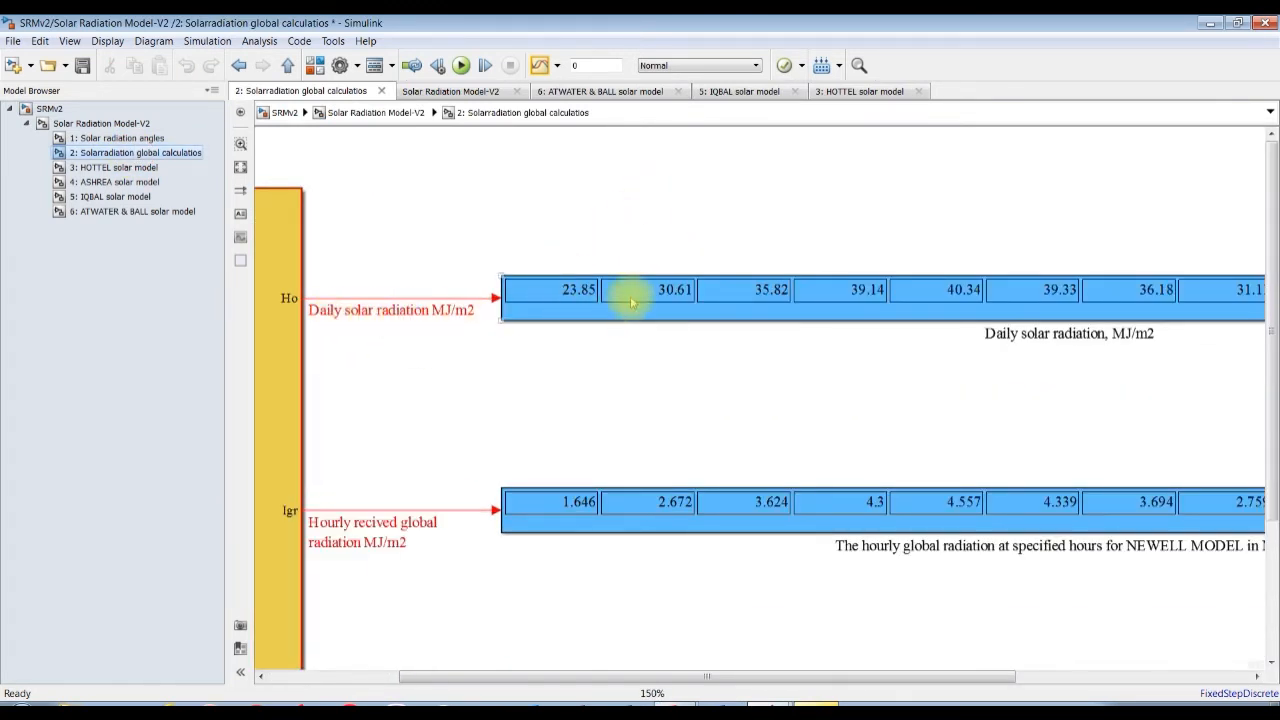
pyautogui.click(521, 305)
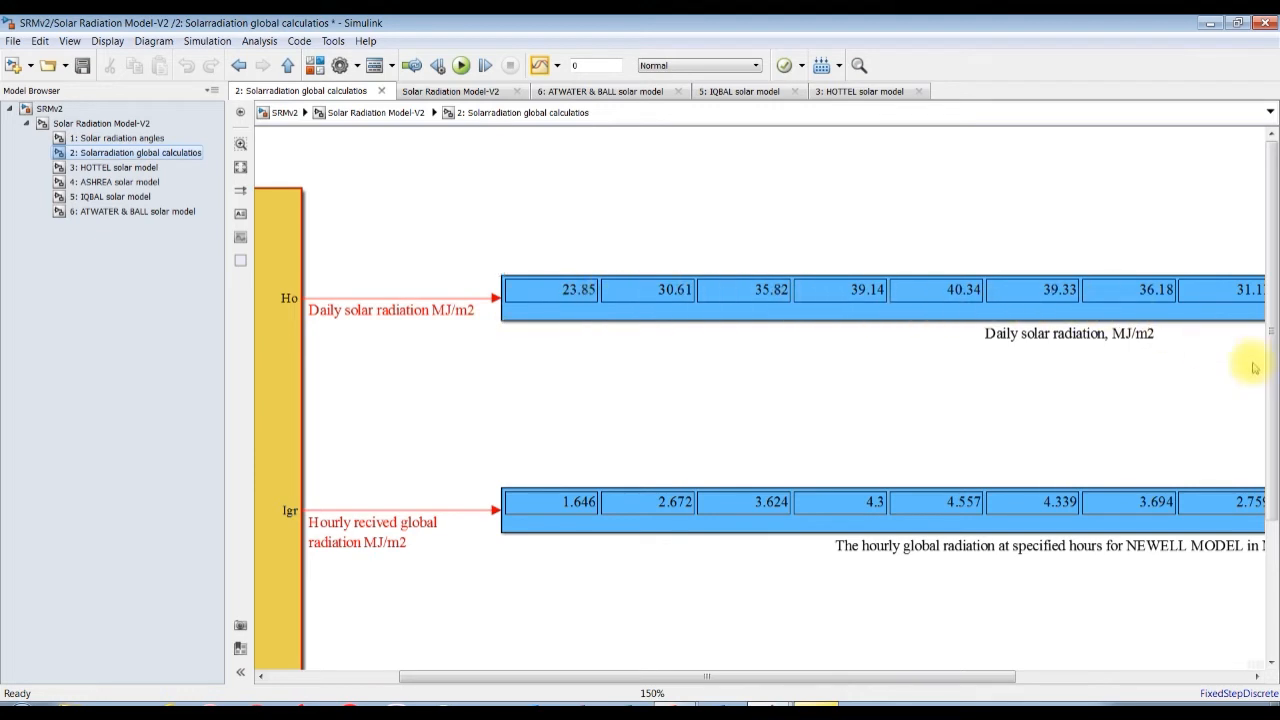
pyautogui.scroll(-3, 1268, 372)
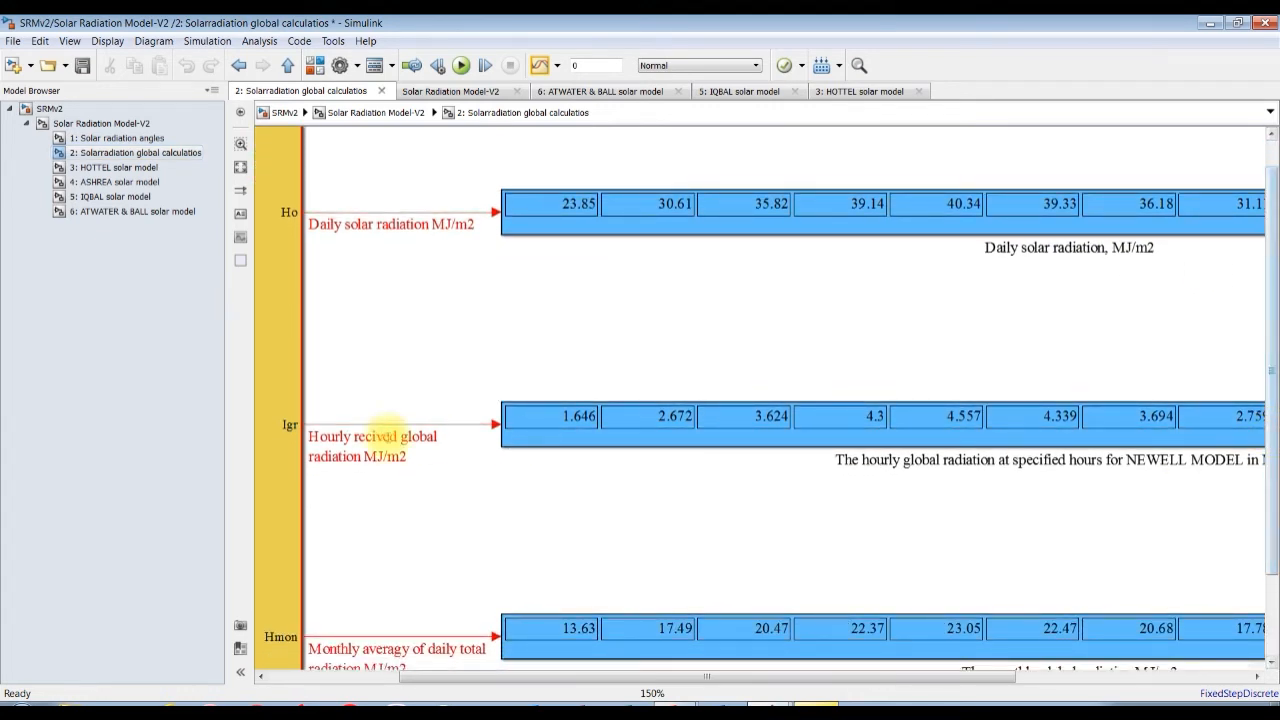
pyautogui.click(514, 423)
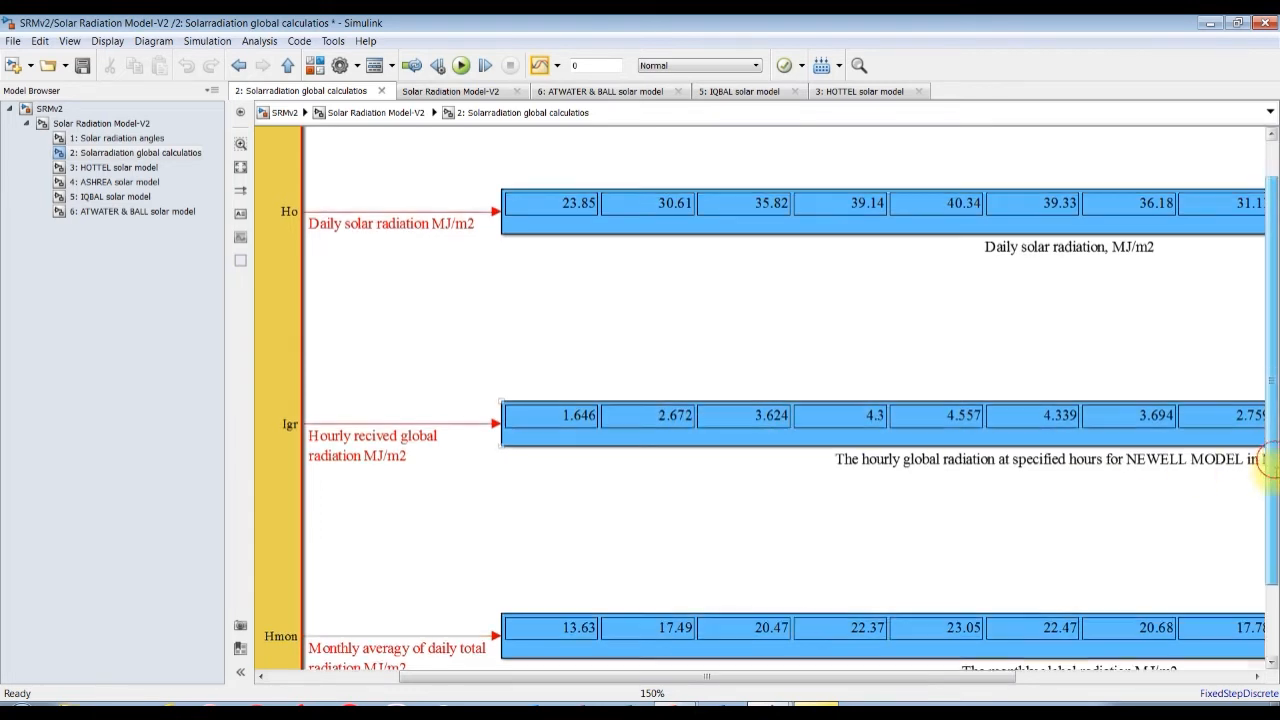
pyautogui.scroll(-3, 1268, 470)
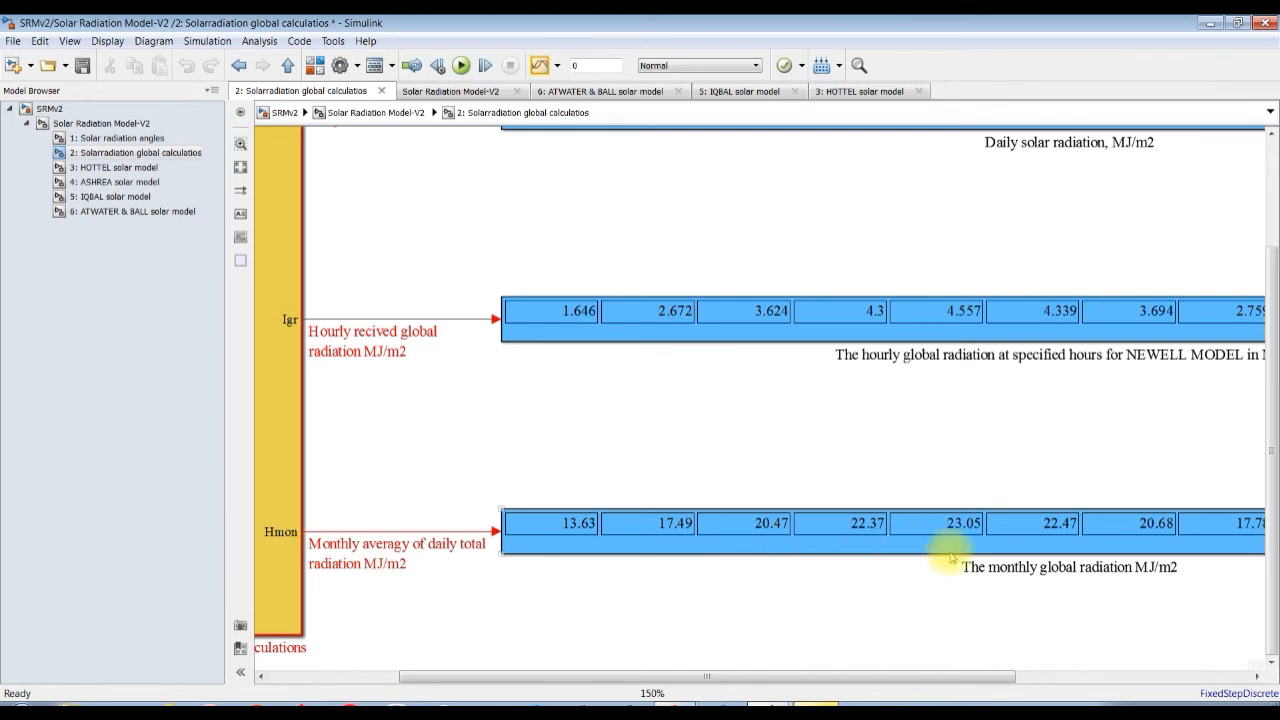
pyautogui.moveTo(743, 677); pyautogui.dragTo(922, 677)
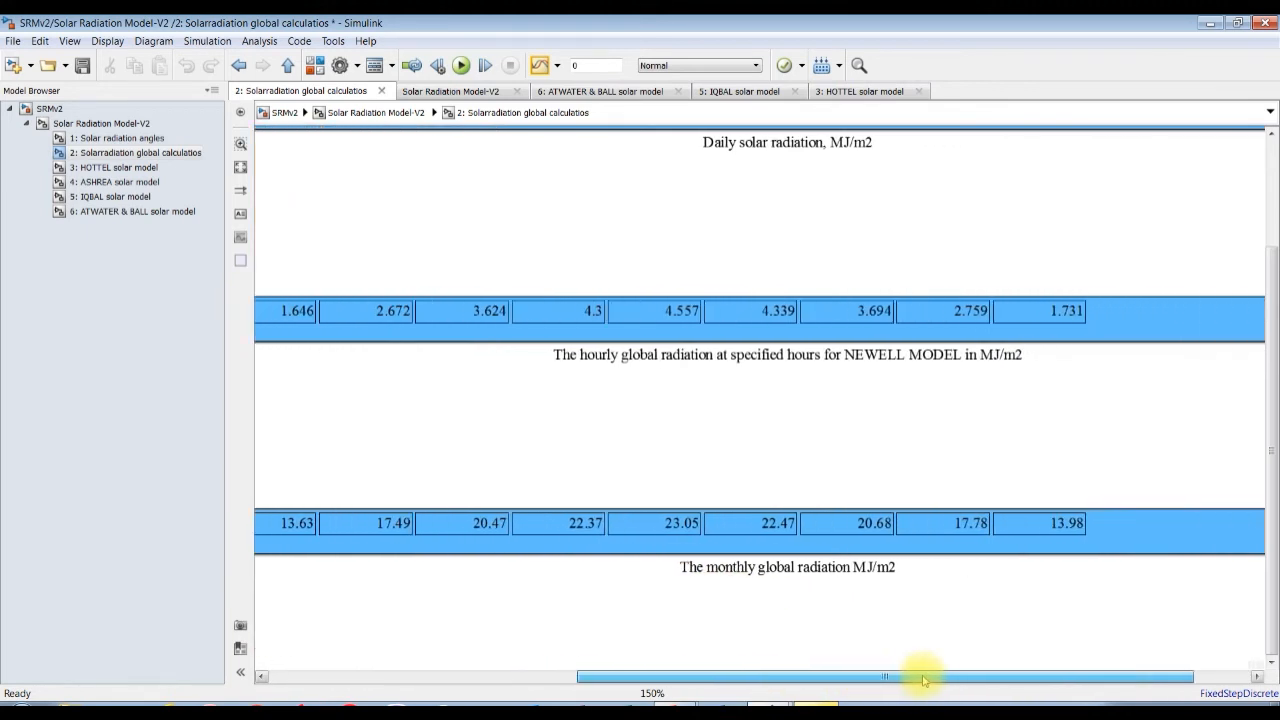
pyautogui.moveTo(743, 677); pyautogui.dragTo(594, 680)
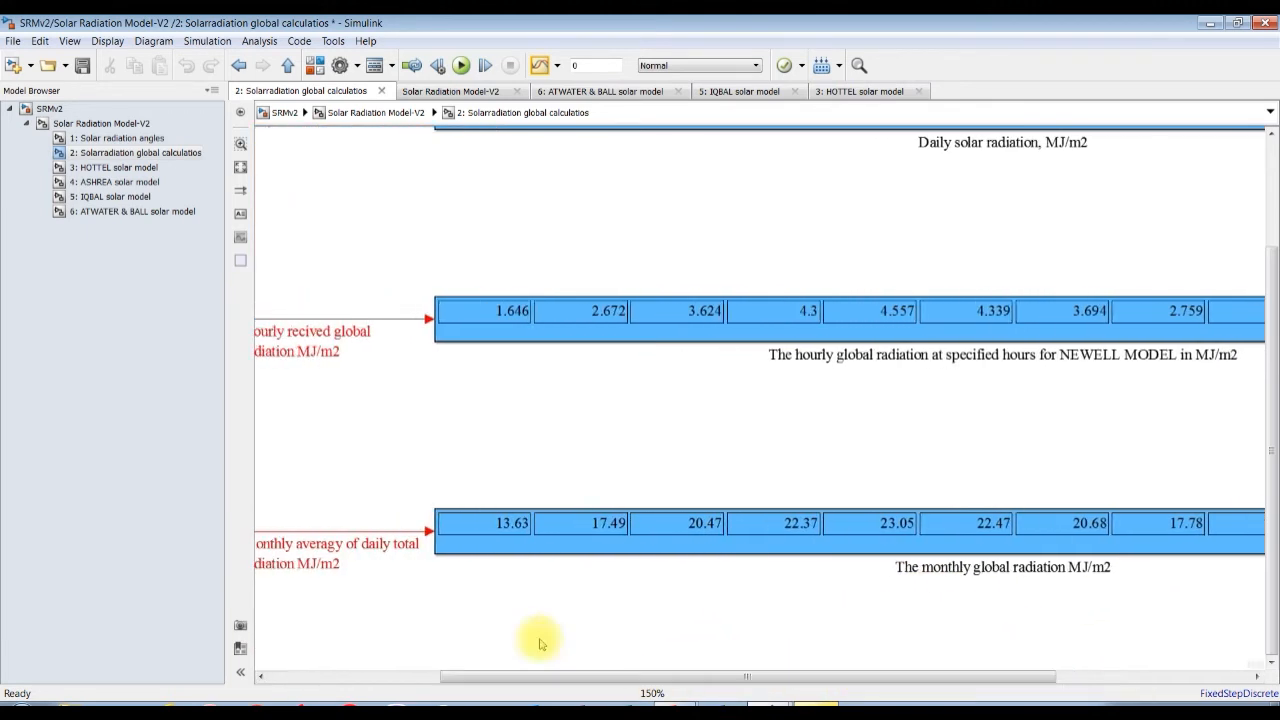
# Set the Solar Radiation Model-V2 block's location to China Beijing and its standard meridian to 120 degrees, applying the changes and closing the parameters.
pyautogui.click(52, 108)
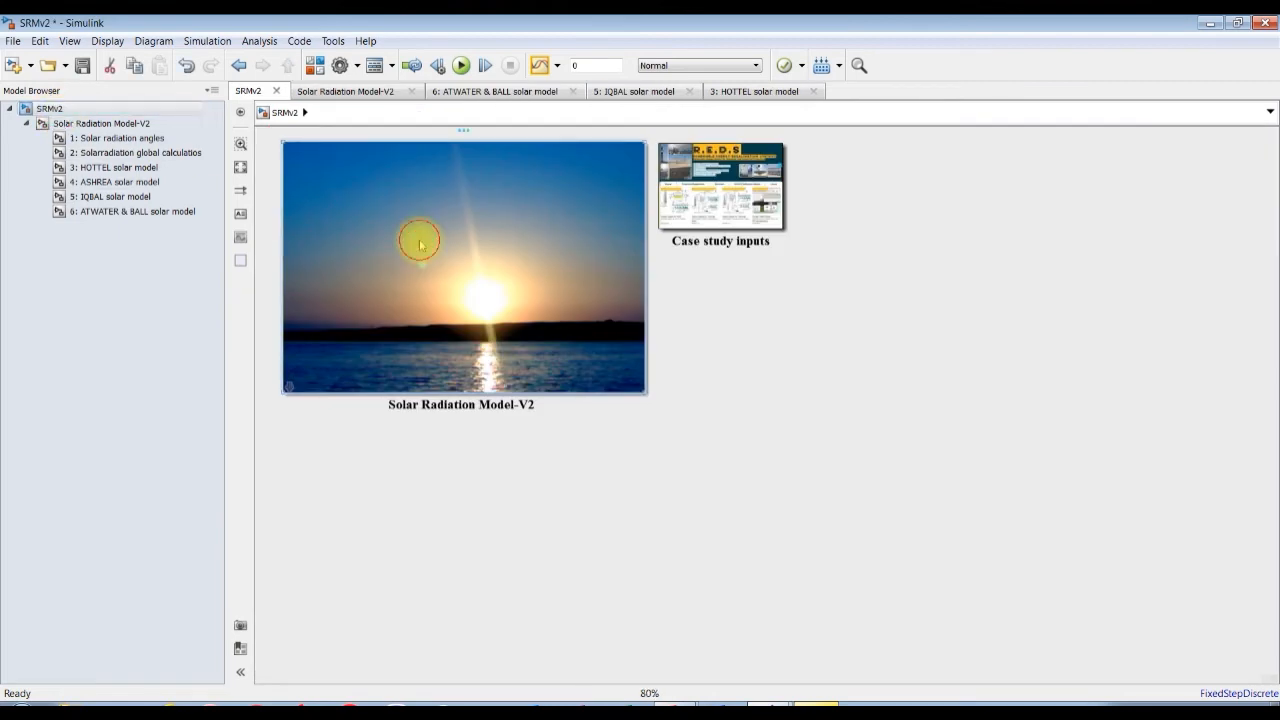
pyautogui.doubleClick(419, 243)
pyautogui.click(362, 536)
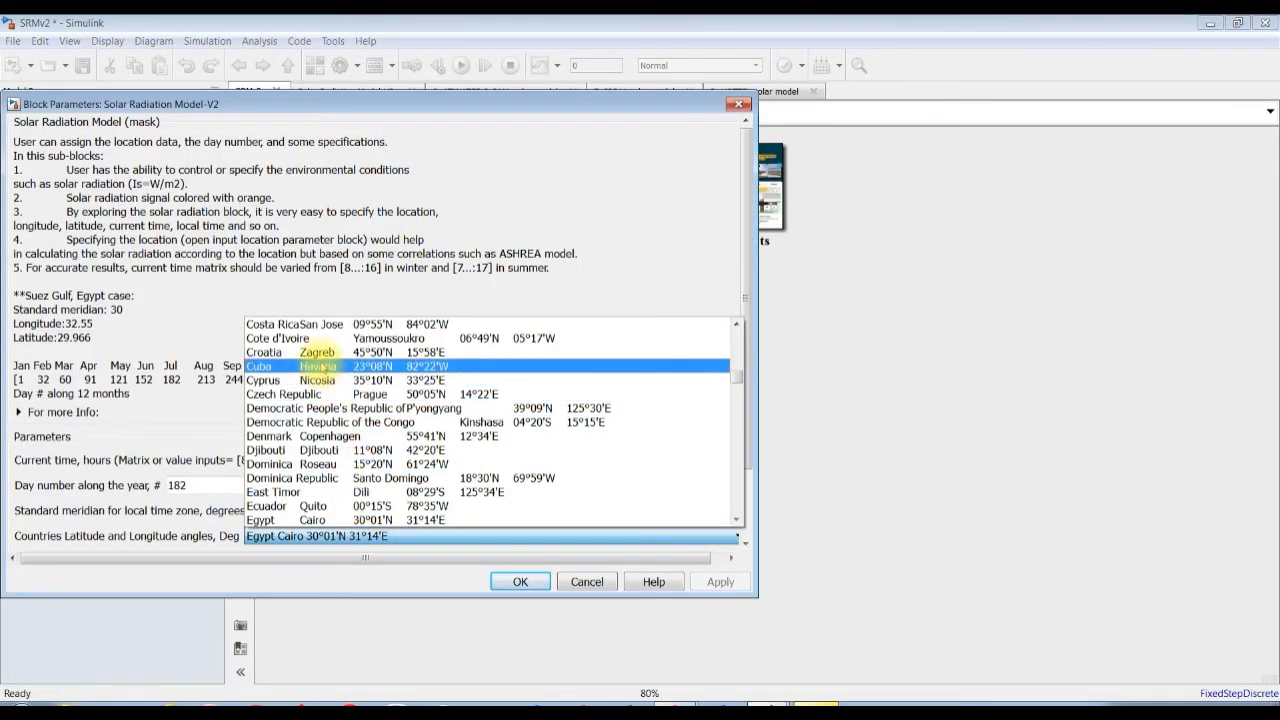
pyautogui.scroll(3, 307, 400)
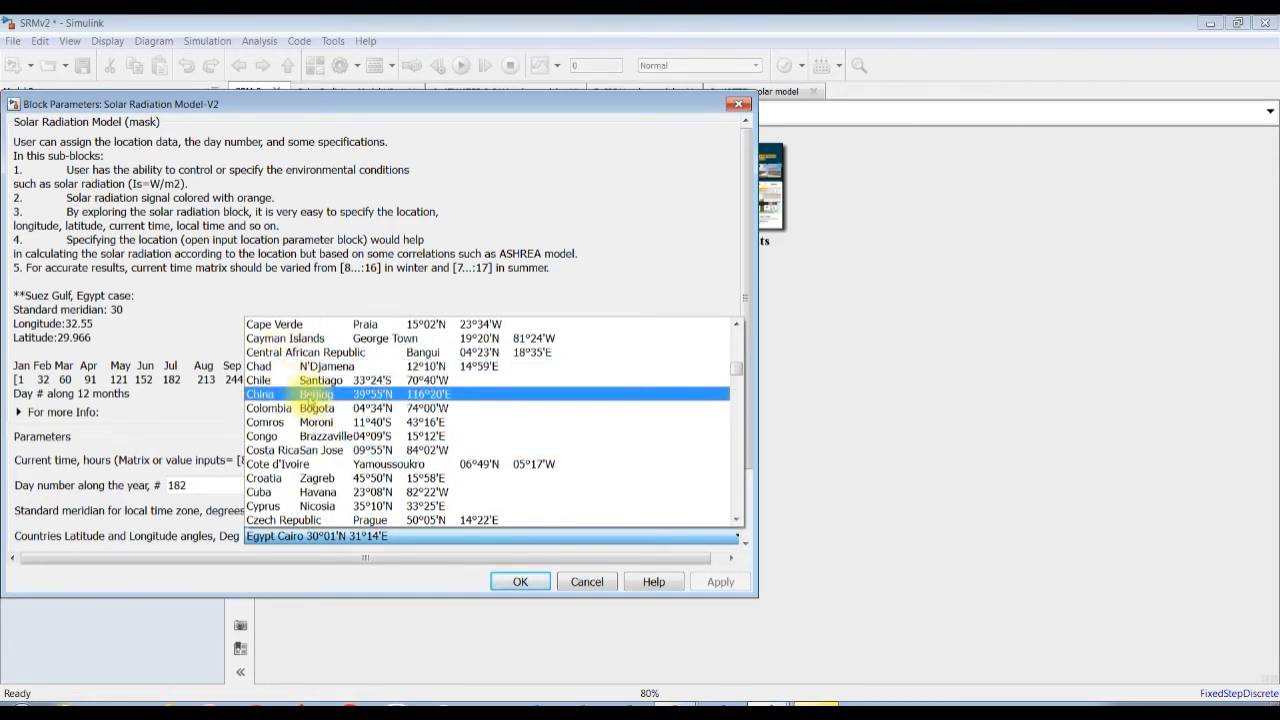
pyautogui.click(310, 397)
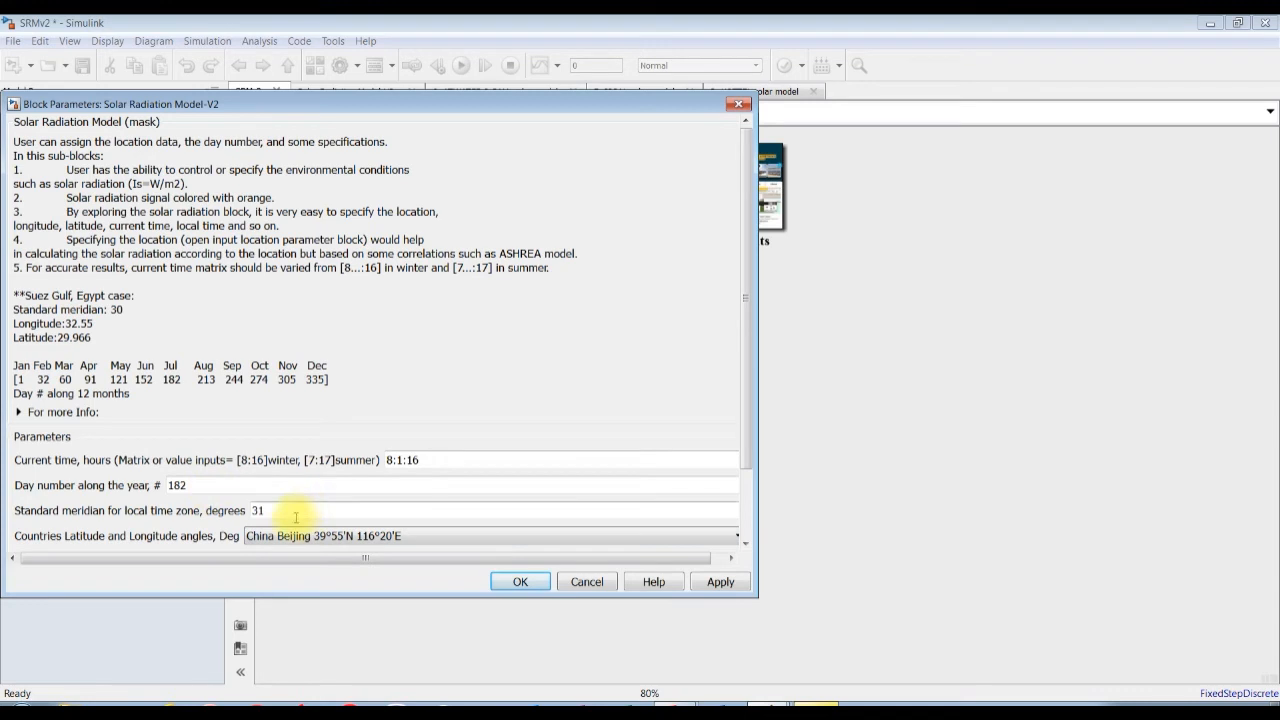
pyautogui.write('120')
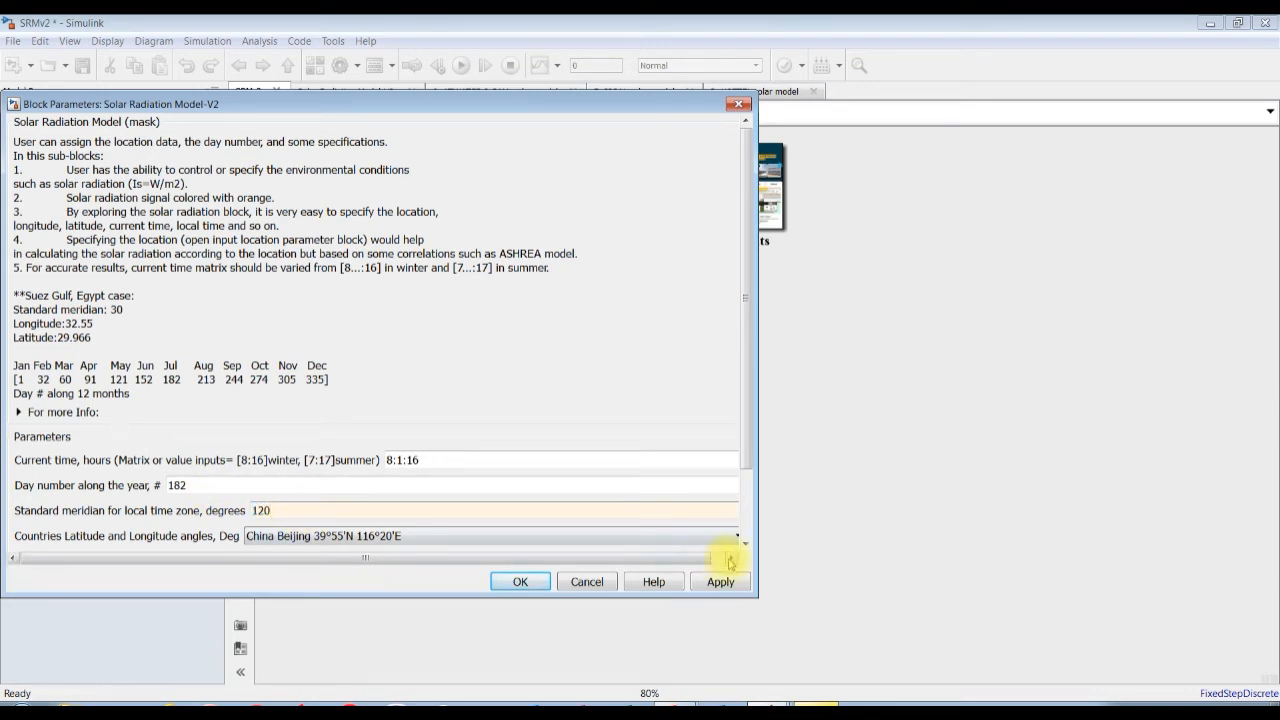
pyautogui.click(720, 581)
pyautogui.scroll(-2, 737, 423)
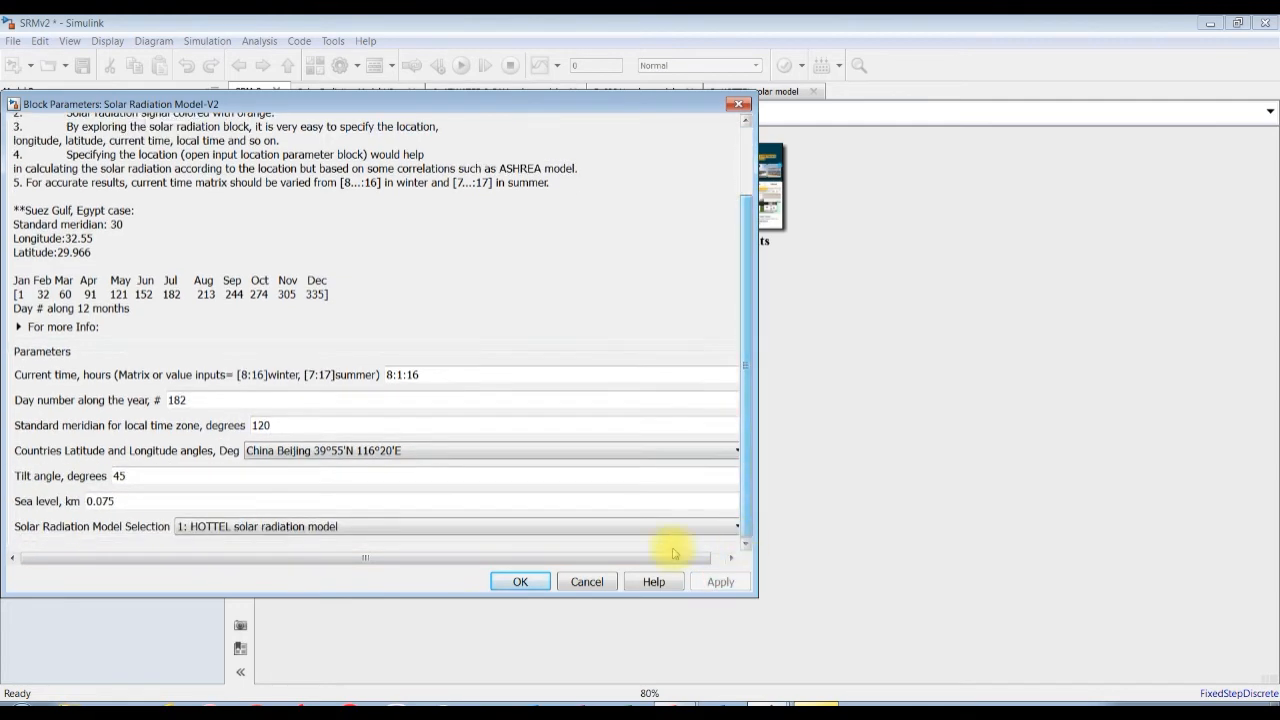
pyautogui.click(523, 580)
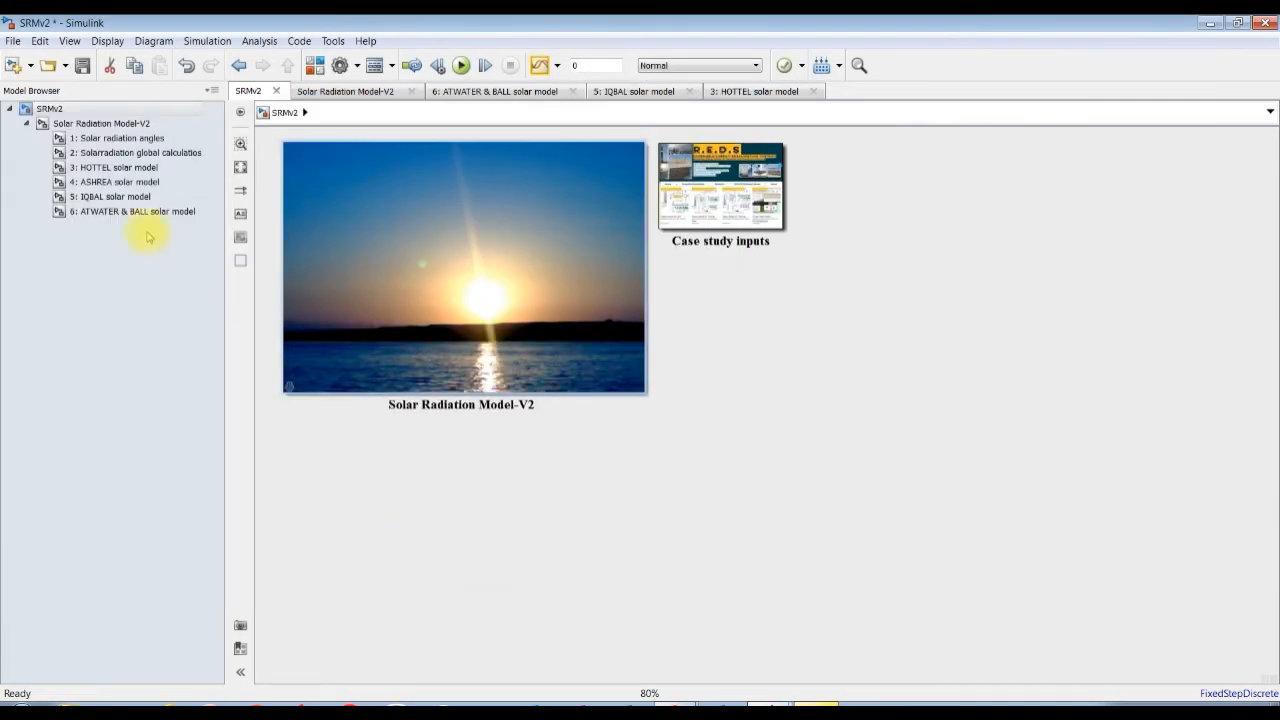
# Run the simulation from the 3: HOTTEL solar model subsystem and view the hourly and total radiation for Beijing.
pyautogui.click(117, 167)
pyautogui.scroll(3, 612, 425)
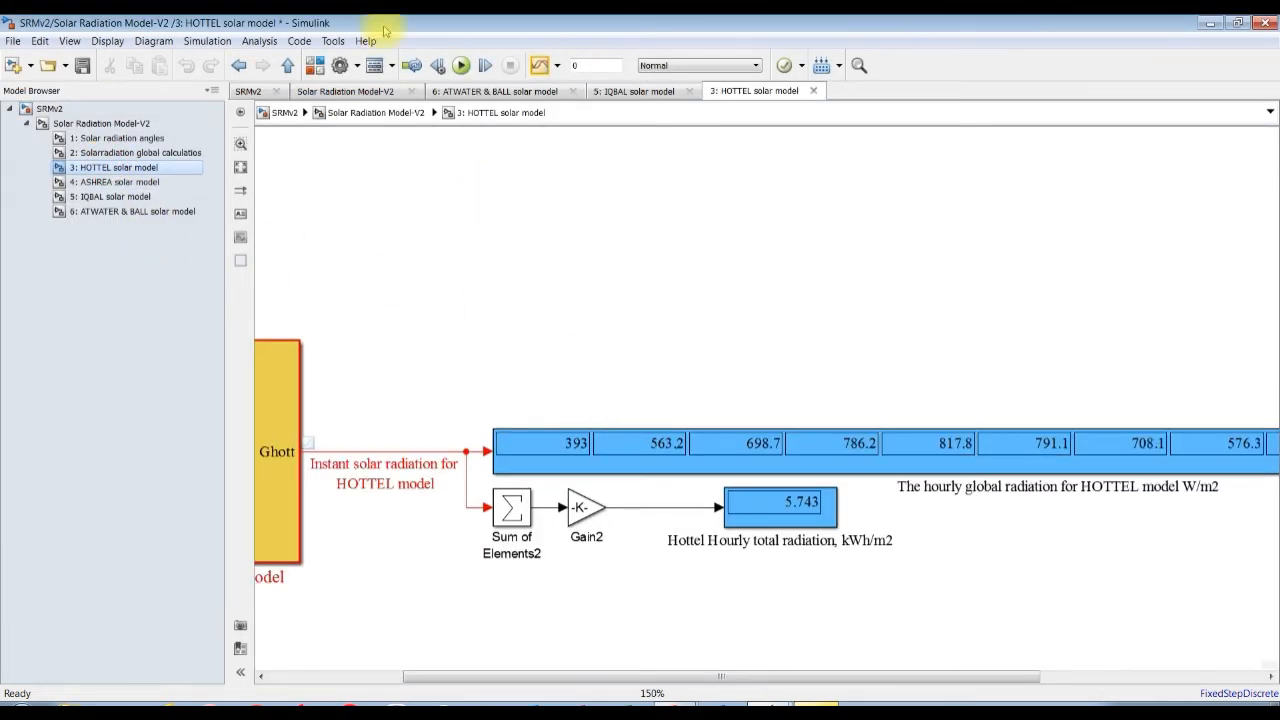
pyautogui.click(461, 65)
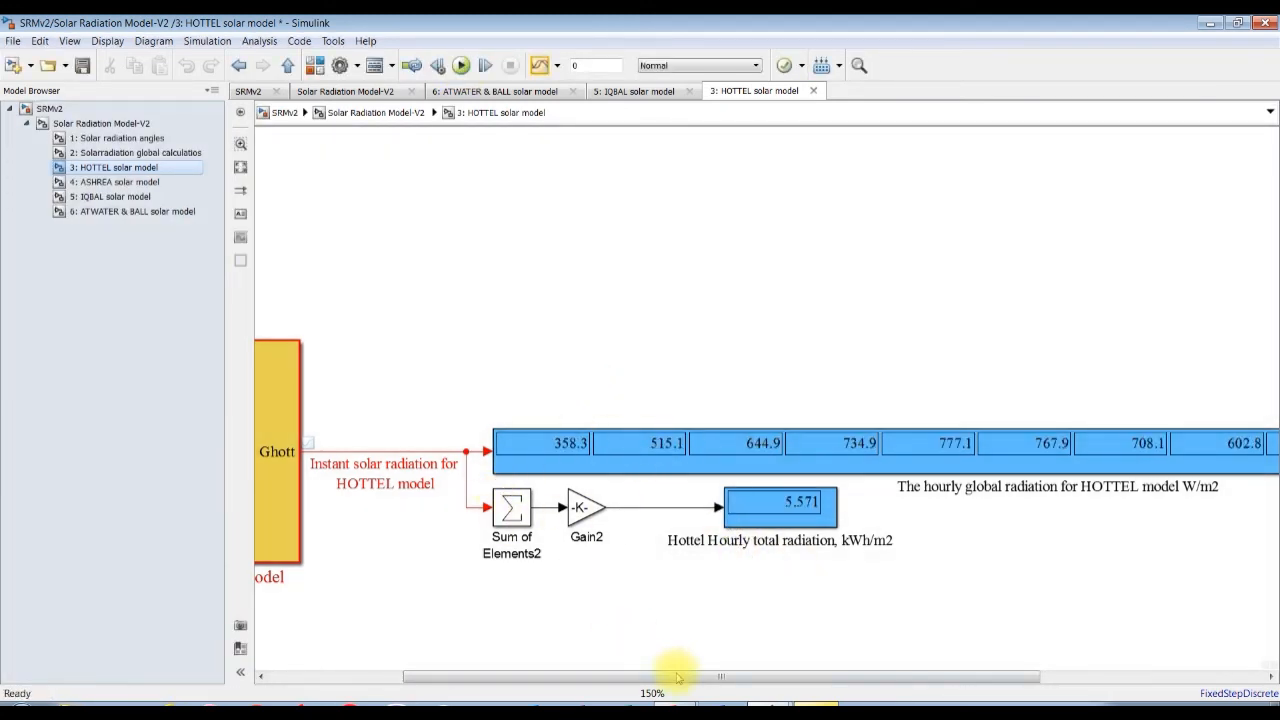
pyautogui.moveTo(688, 676); pyautogui.dragTo(802, 675)
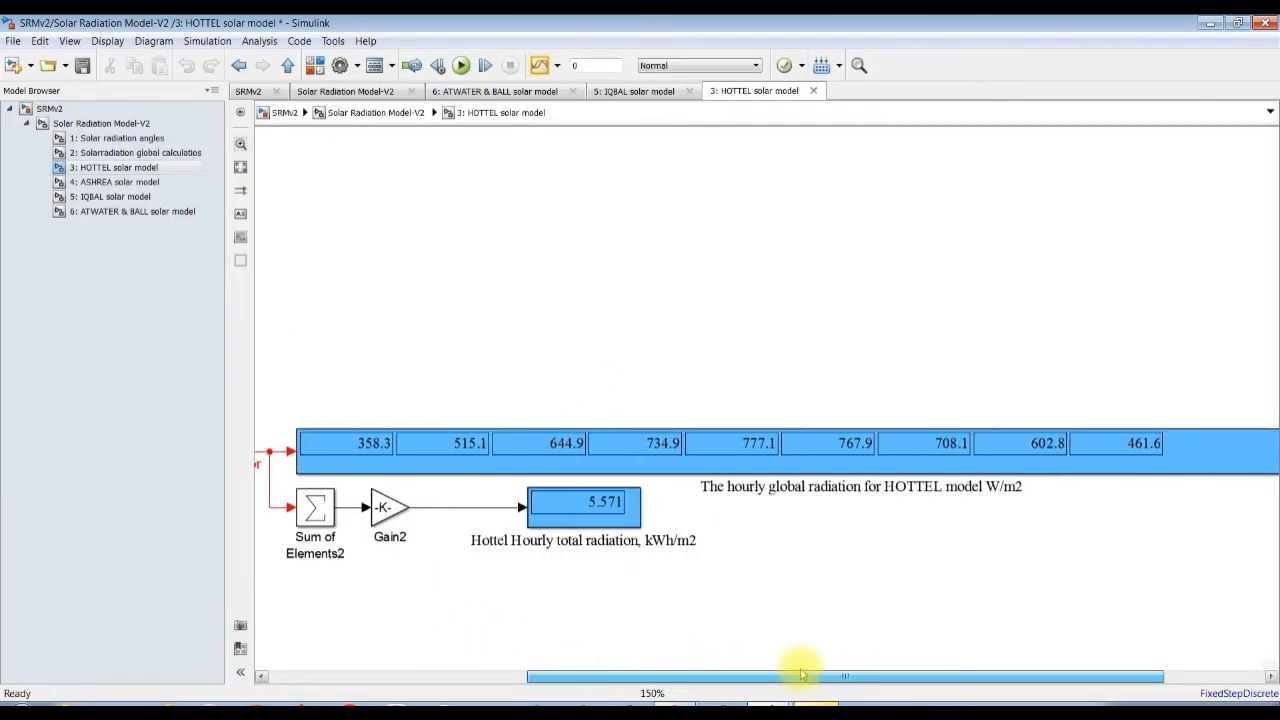
# Review the Beijing sun time, day length and angle outputs in the 1: Solar radiation angles subsystem.
pyautogui.click(103, 140)
pyautogui.moveTo(1266, 445); pyautogui.dragTo(1270, 172)
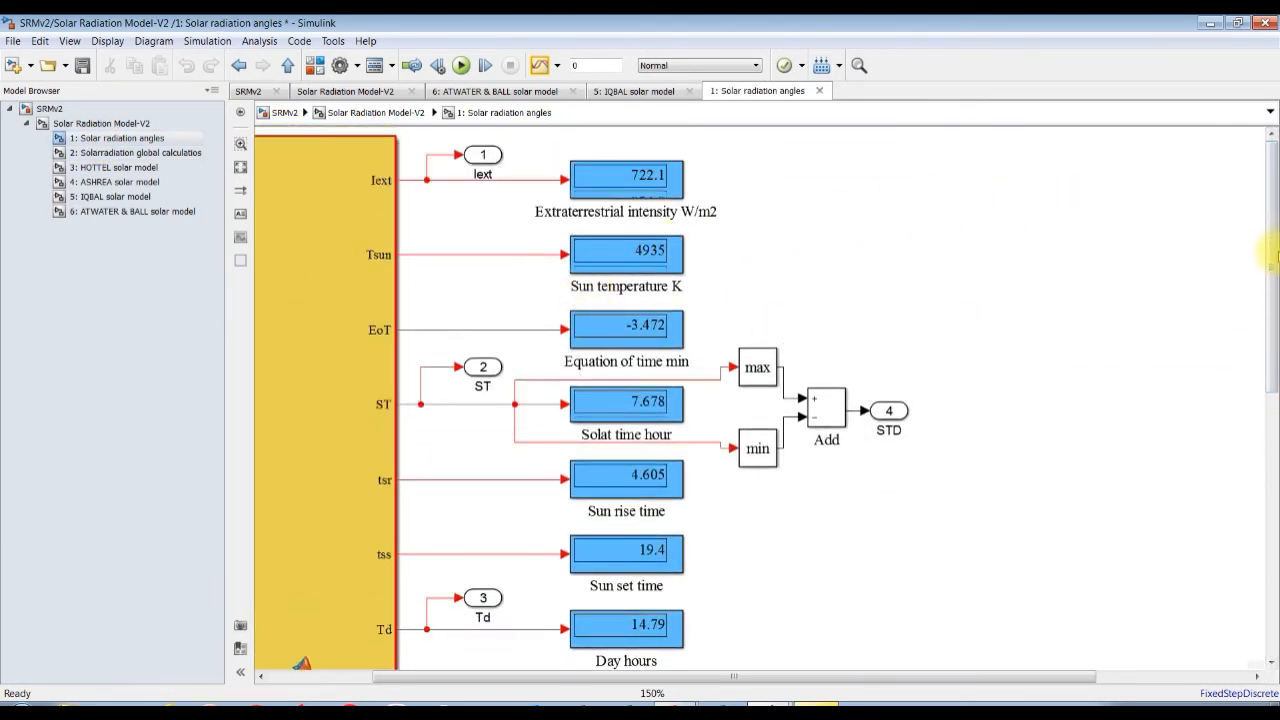
pyautogui.scroll(-5, 513, 140)
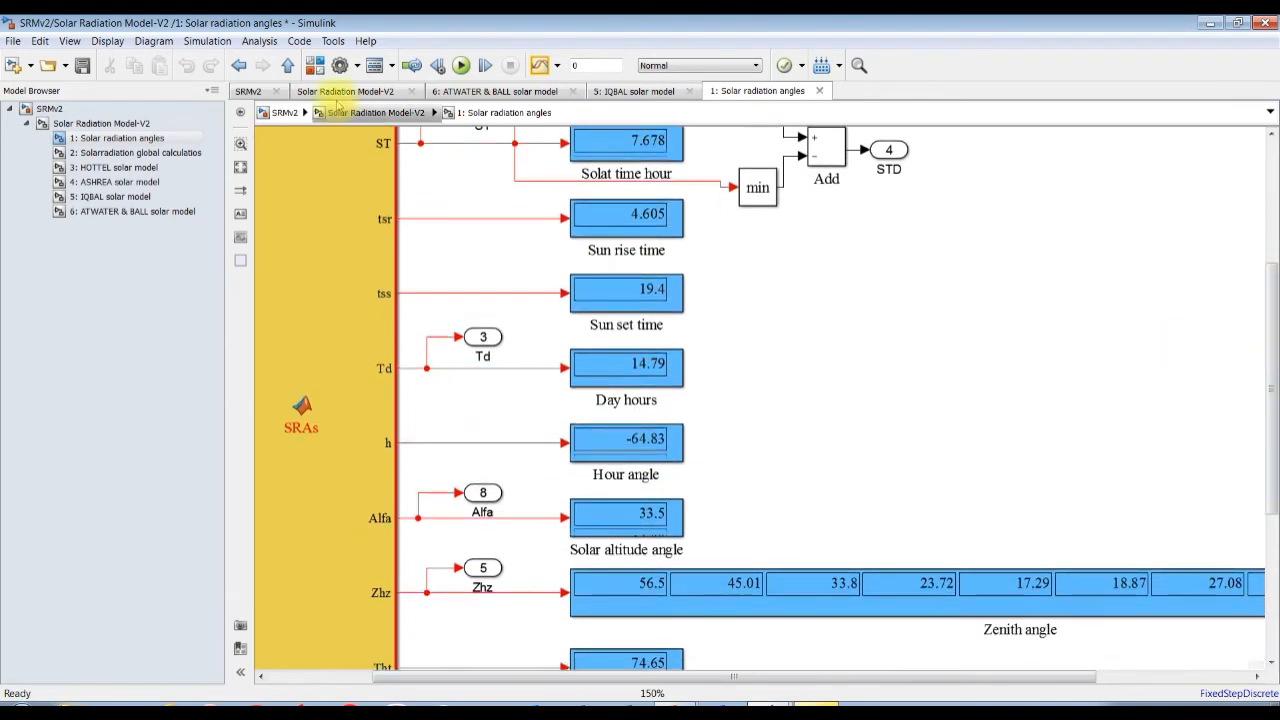
# Return to the top level of SRMv2 and set the solar radiation block's day number to 91, applying the change and closing its parameters.
pyautogui.click(102, 123)
pyautogui.click(48, 108)
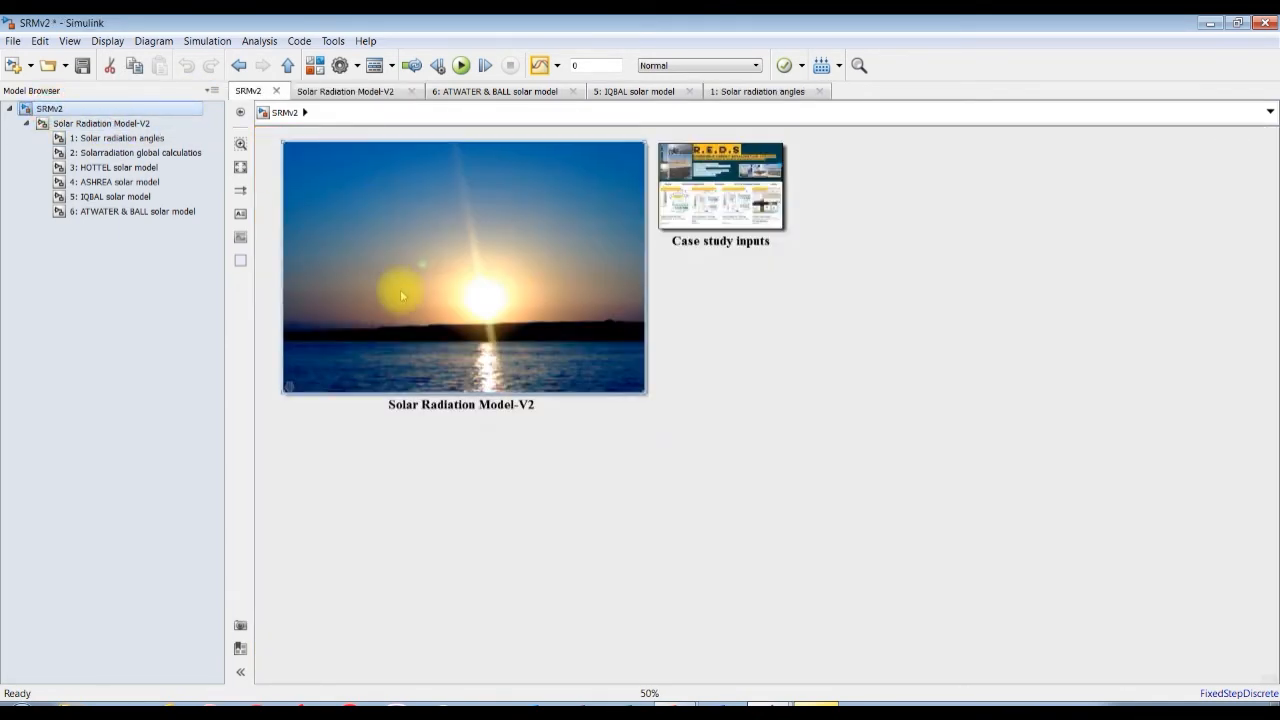
pyautogui.doubleClick(400, 291)
pyautogui.doubleClick(197, 485)
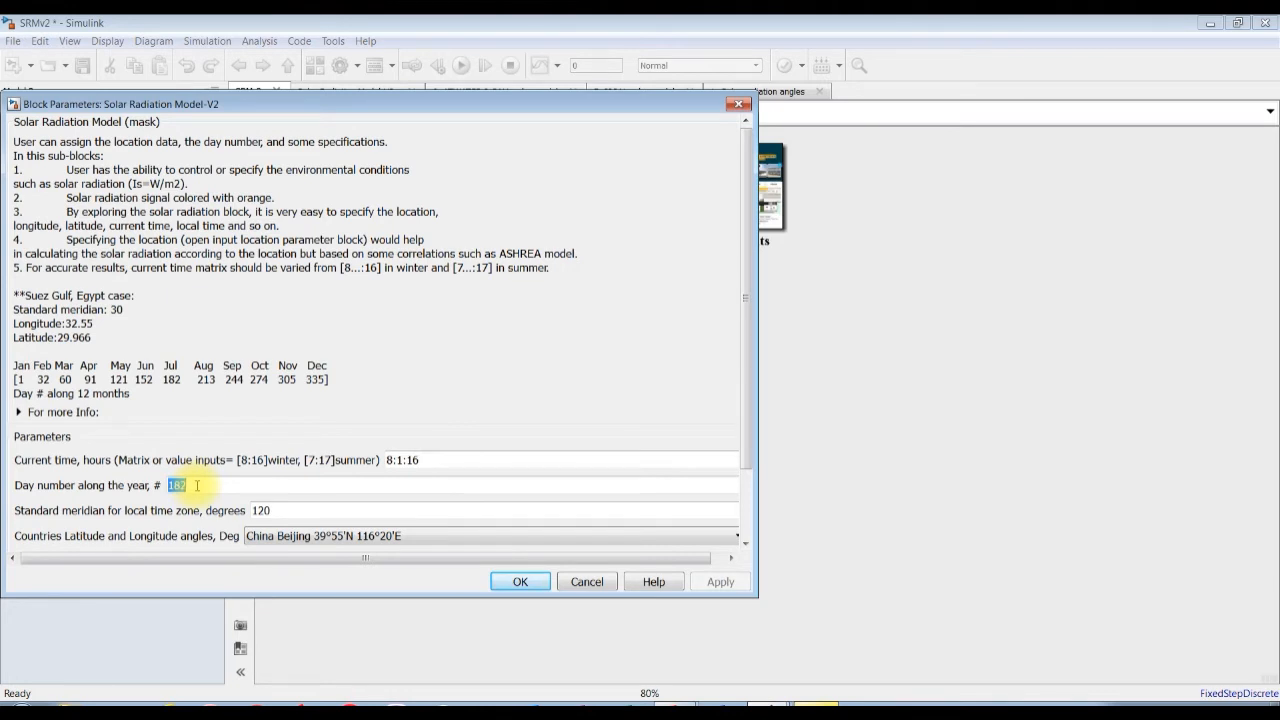
pyautogui.write('91')
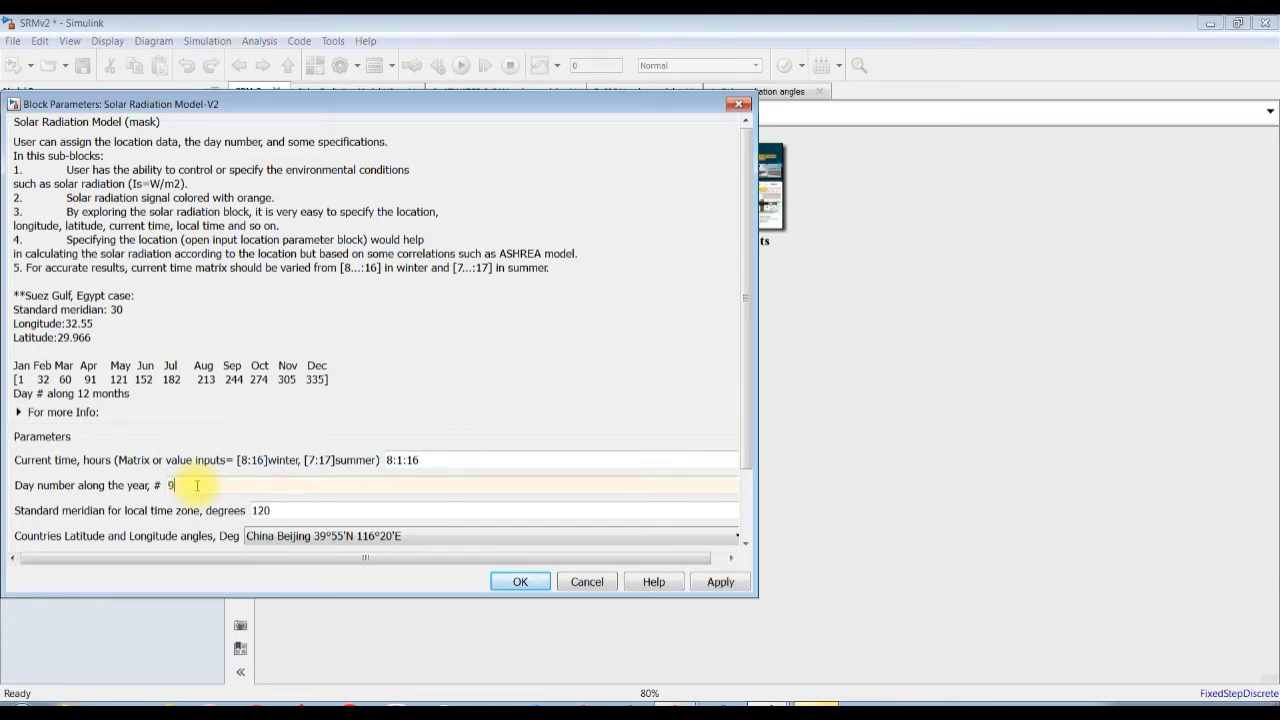
pyautogui.click(717, 585)
pyautogui.click(513, 581)
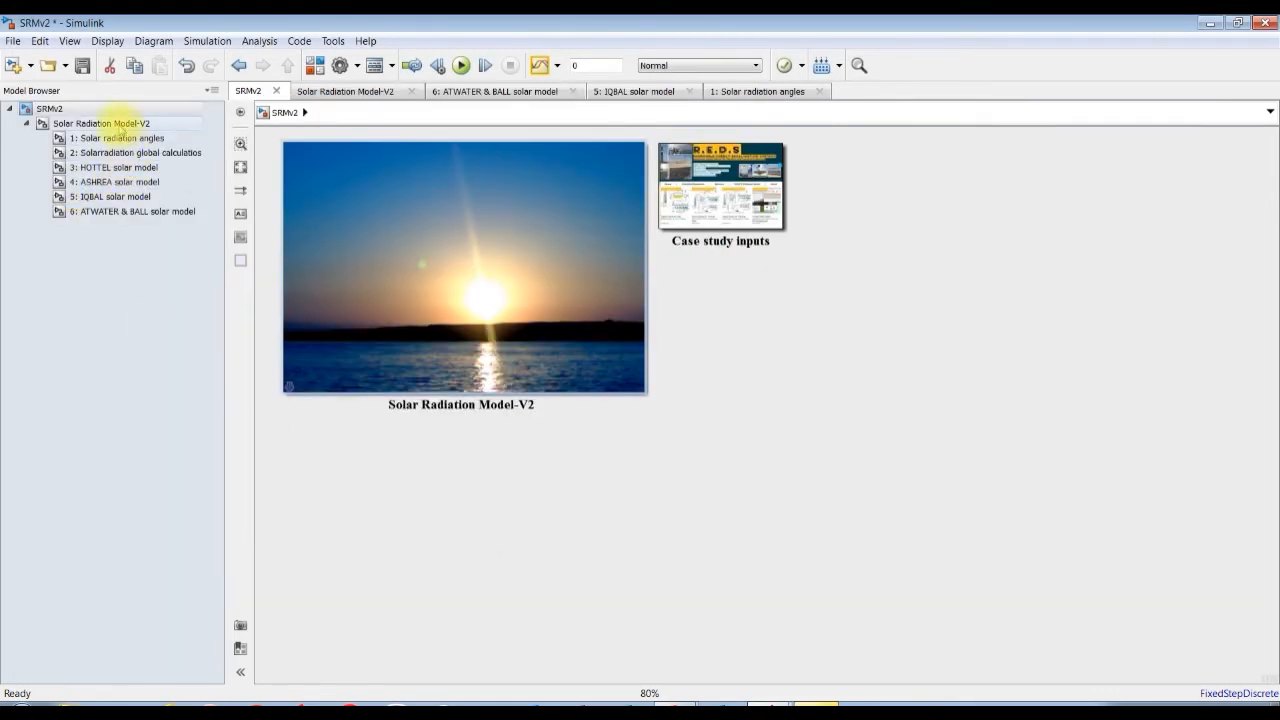
# Set the Solar Radiation Model-V2 block's model selection to 2: ASHREA solar radiation model and confirm the parameters.
pyautogui.click(118, 125)
pyautogui.click(50, 108)
pyautogui.doubleClick(443, 257)
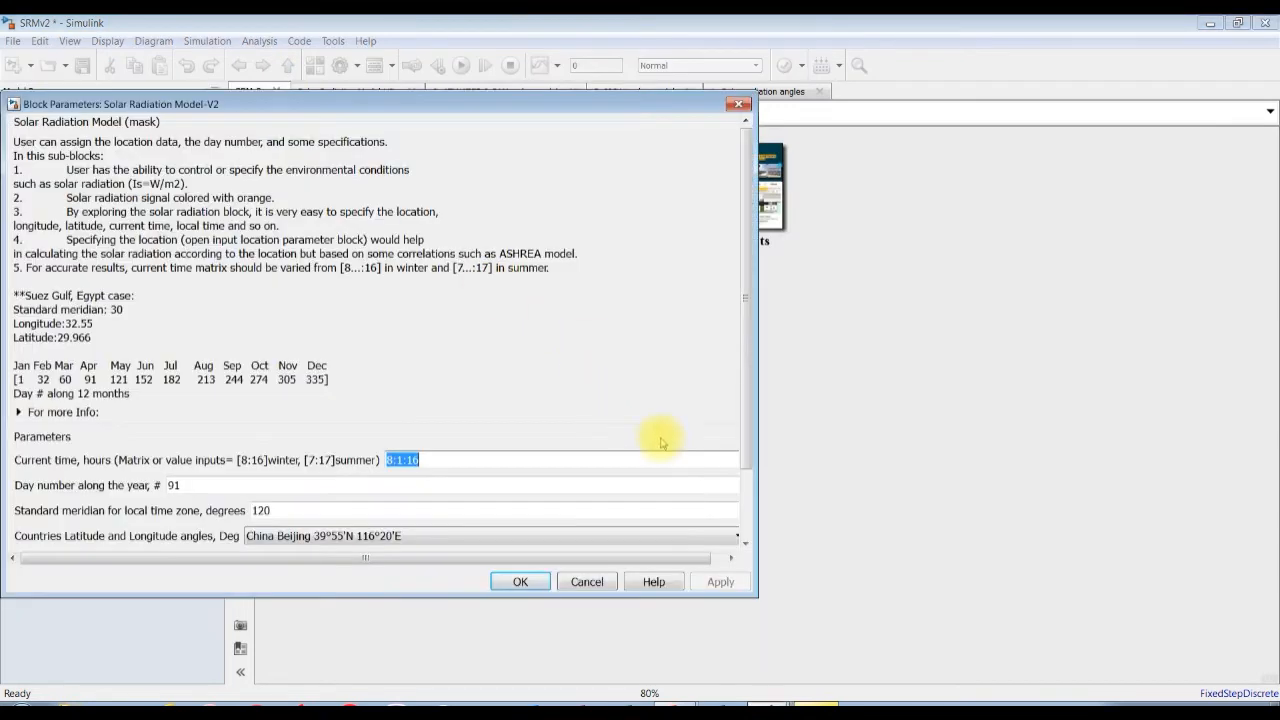
pyautogui.click(743, 537)
pyautogui.click(372, 530)
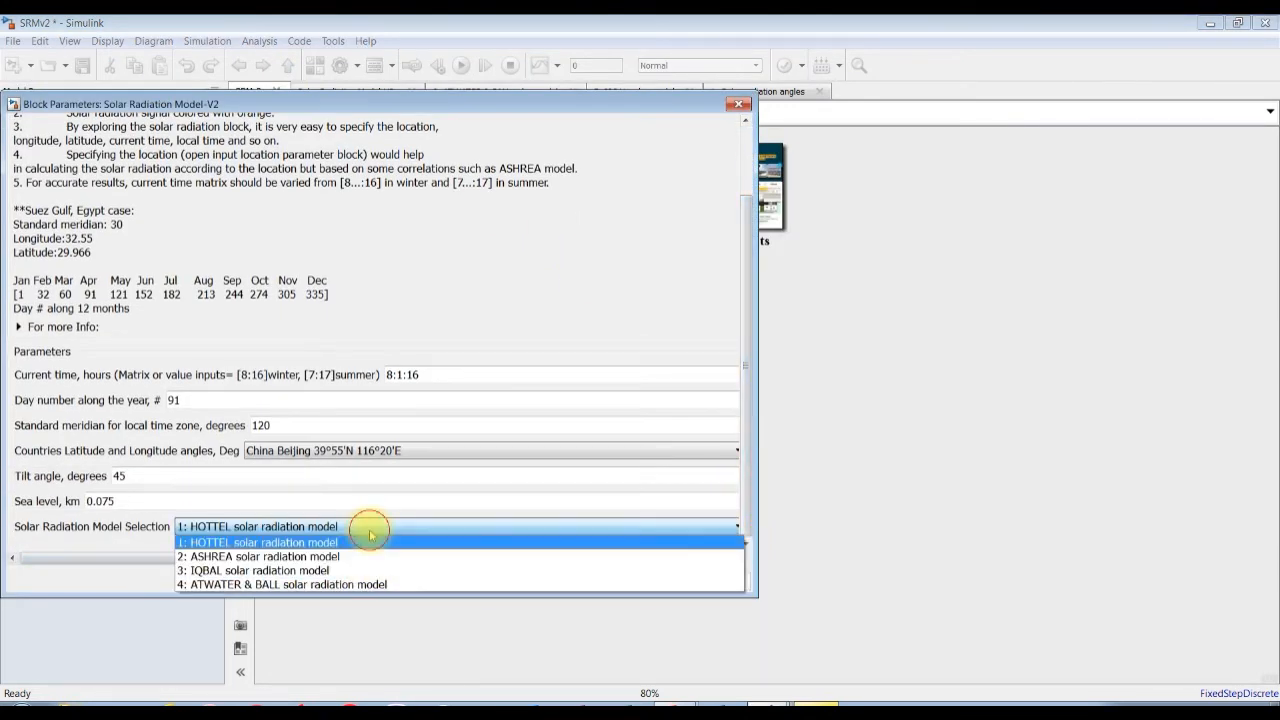
pyautogui.click(266, 556)
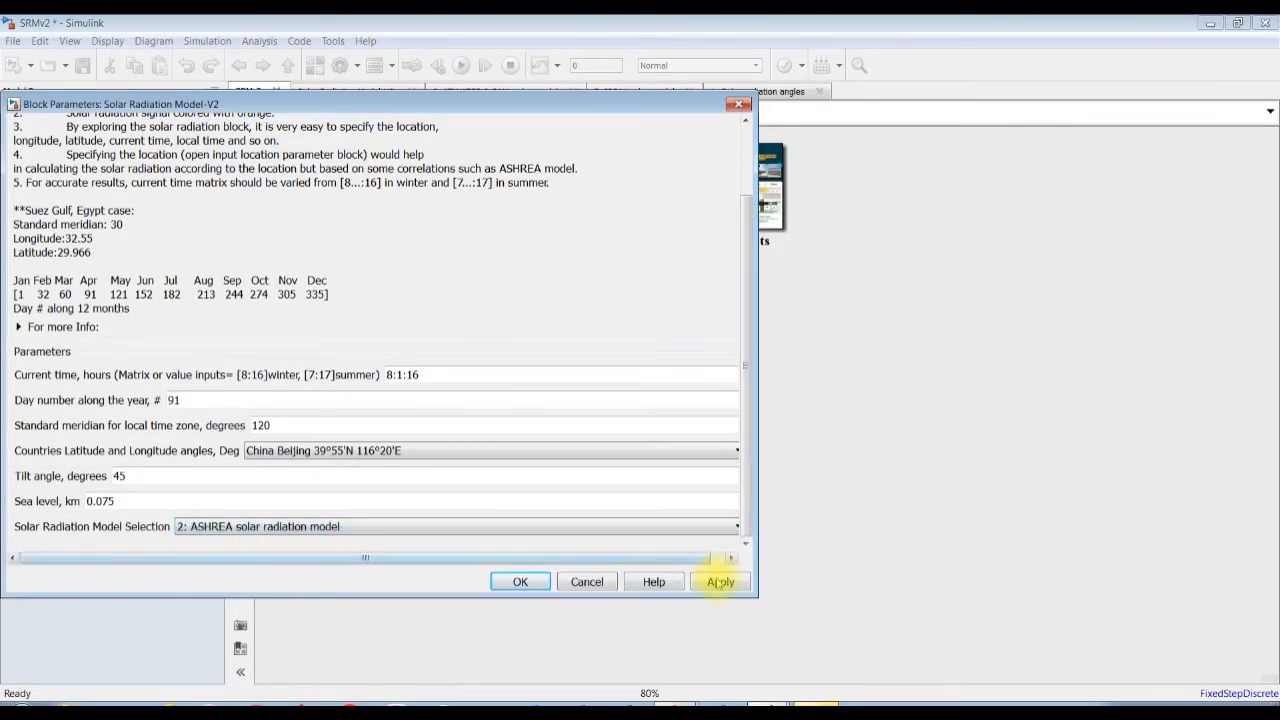
pyautogui.click(515, 581)
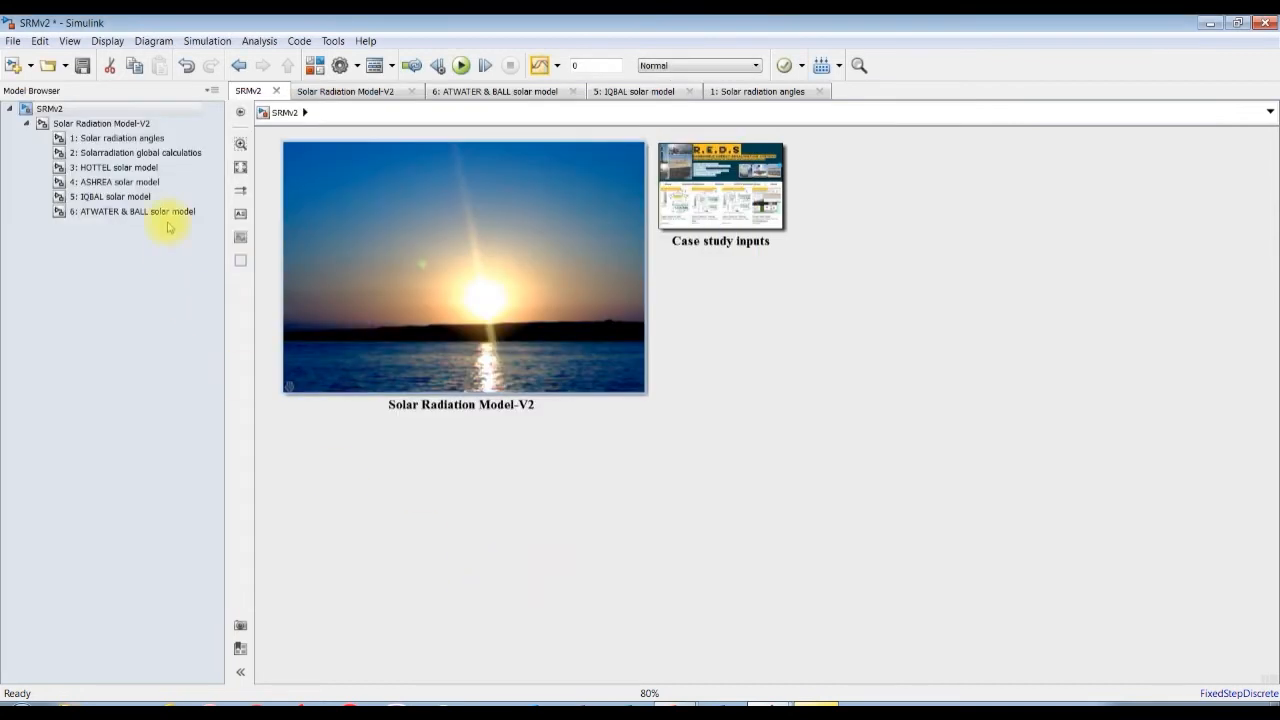
# Run the simulation from the 4: ASHREA solar model subsystem and view the hourly global and total radiation outputs.
pyautogui.click(120, 167)
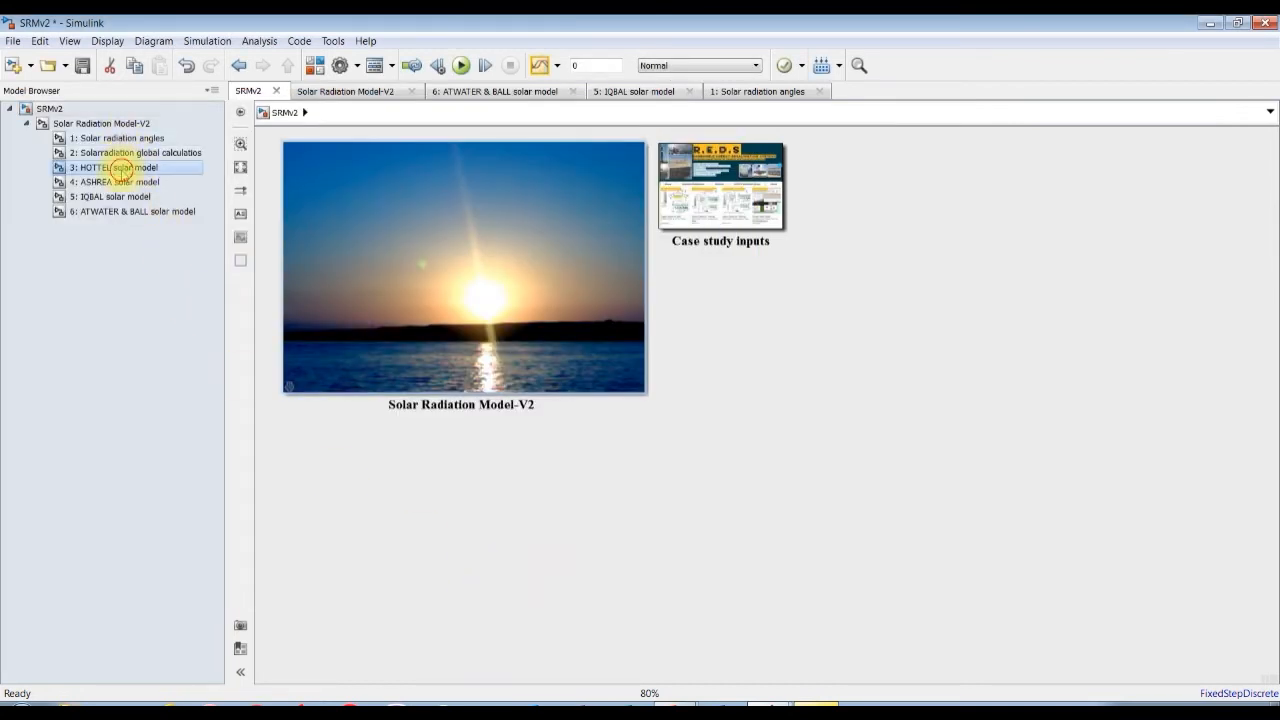
pyautogui.click(120, 181)
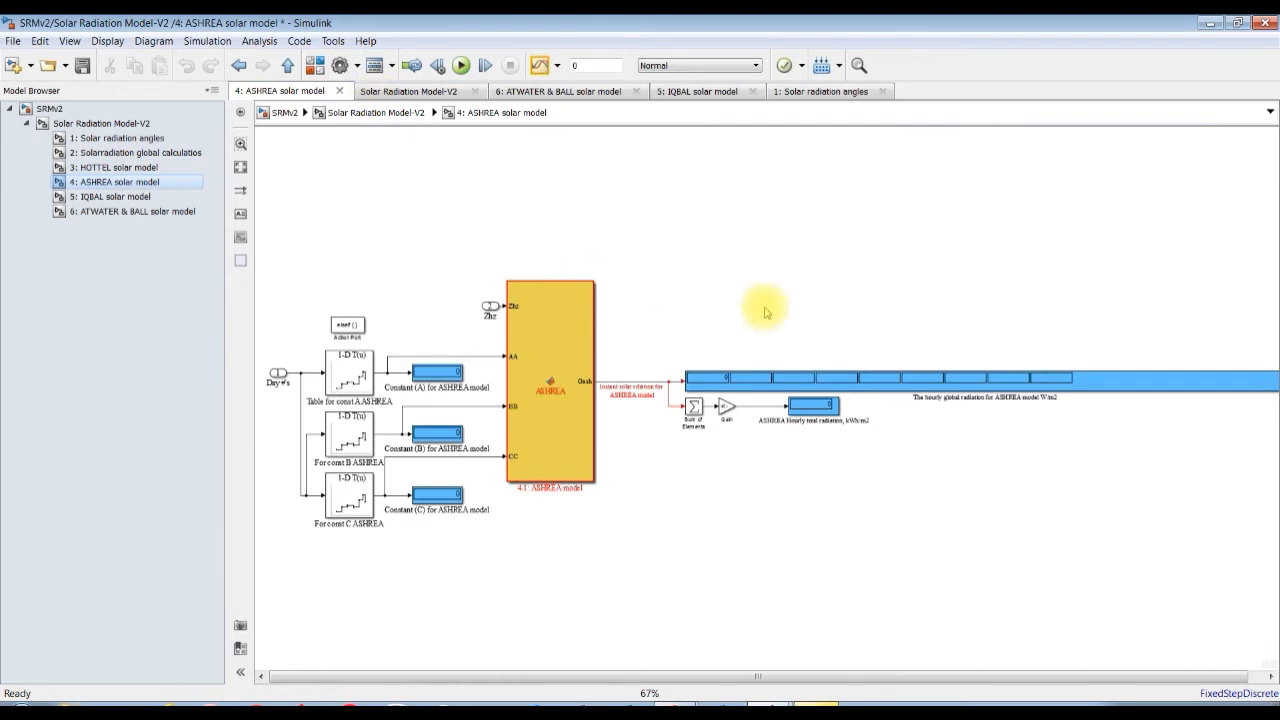
pyautogui.scroll(3, 808, 316)
pyautogui.click(462, 66)
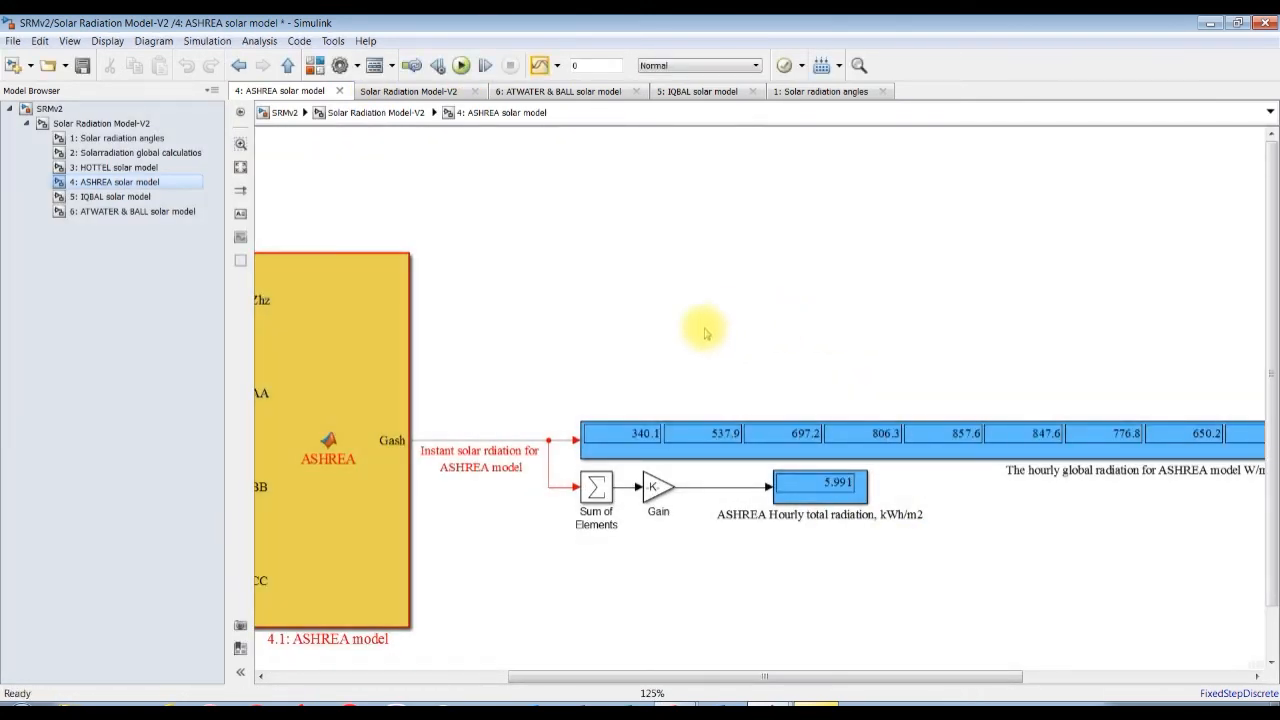
pyautogui.hscroll(3, 785, 674)
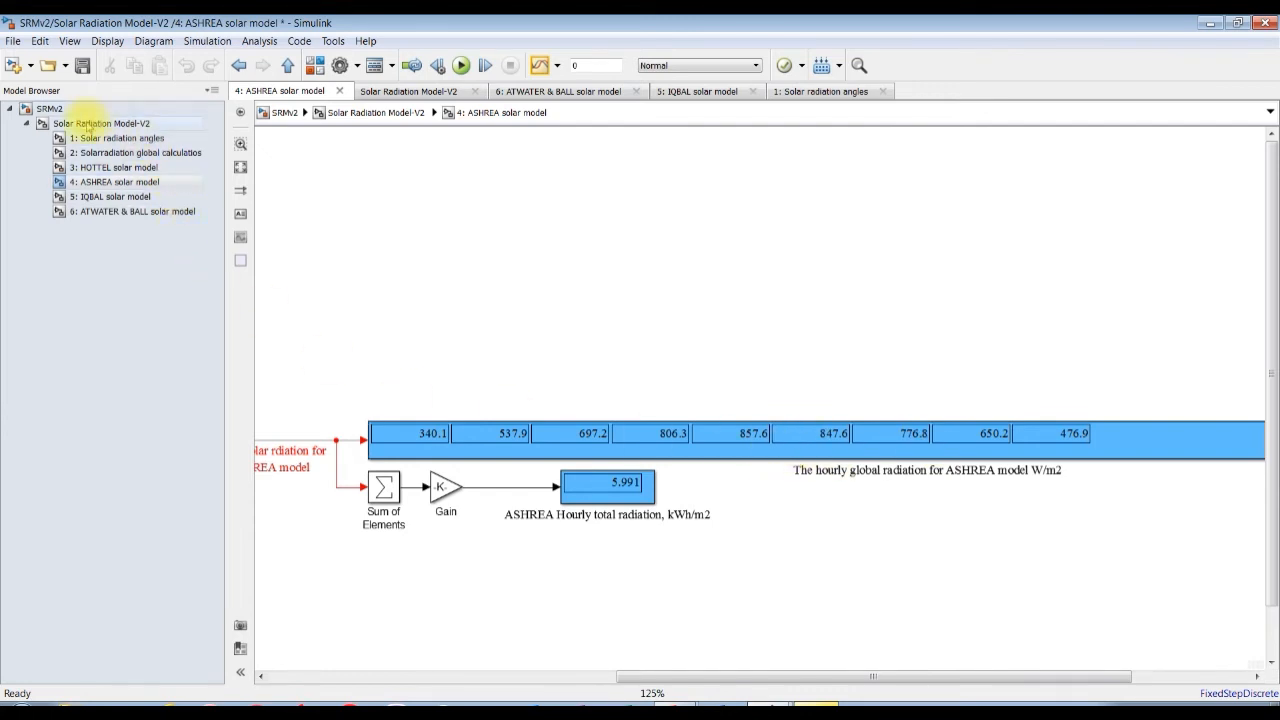
# Return to the top level of SRMv2 and apply 3: IQBAL solar radiation model as the solar radiation block's model selection.
pyautogui.click(90, 124)
pyautogui.click(45, 108)
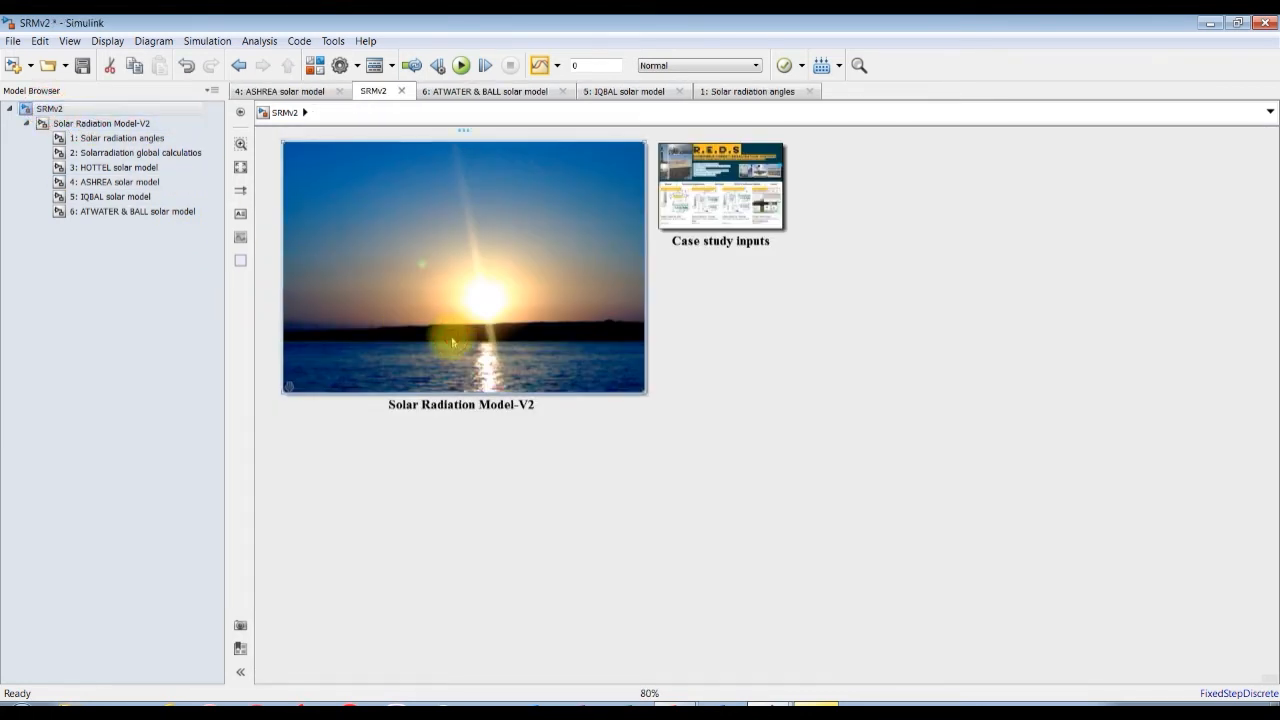
pyautogui.doubleClick(452, 343)
pyautogui.moveTo(745, 448); pyautogui.dragTo(737, 523)
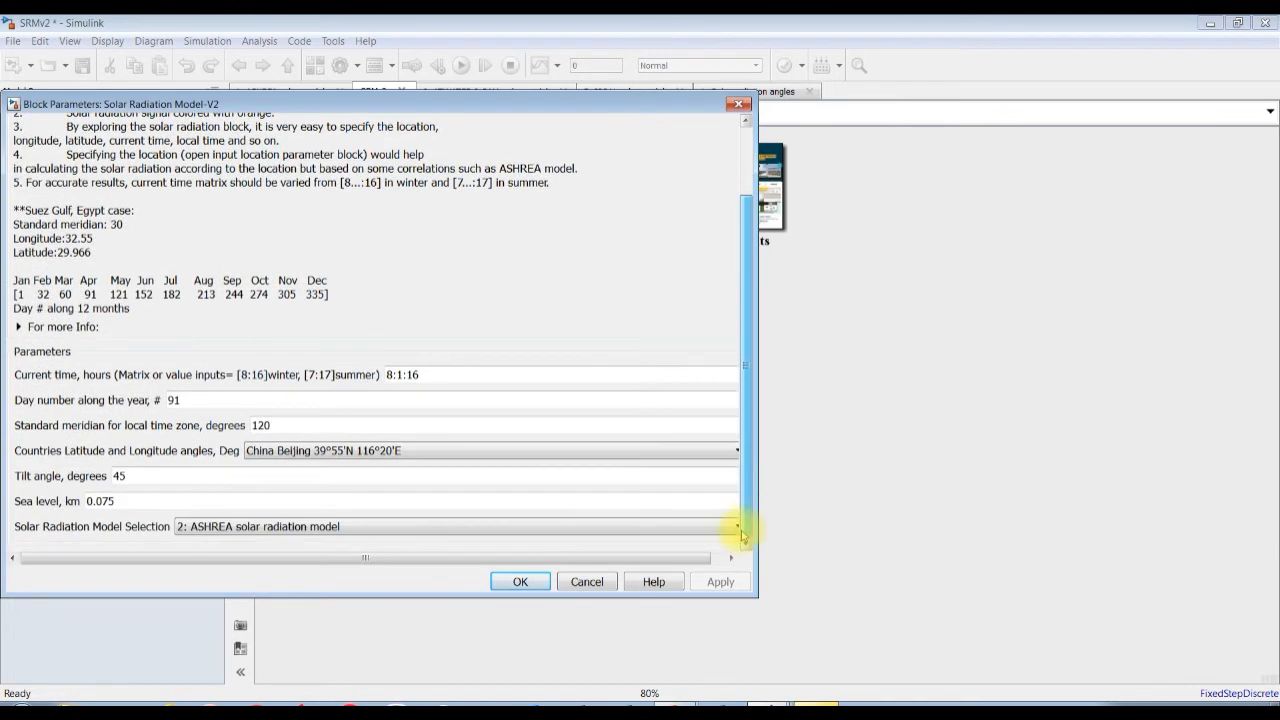
pyautogui.click(329, 526)
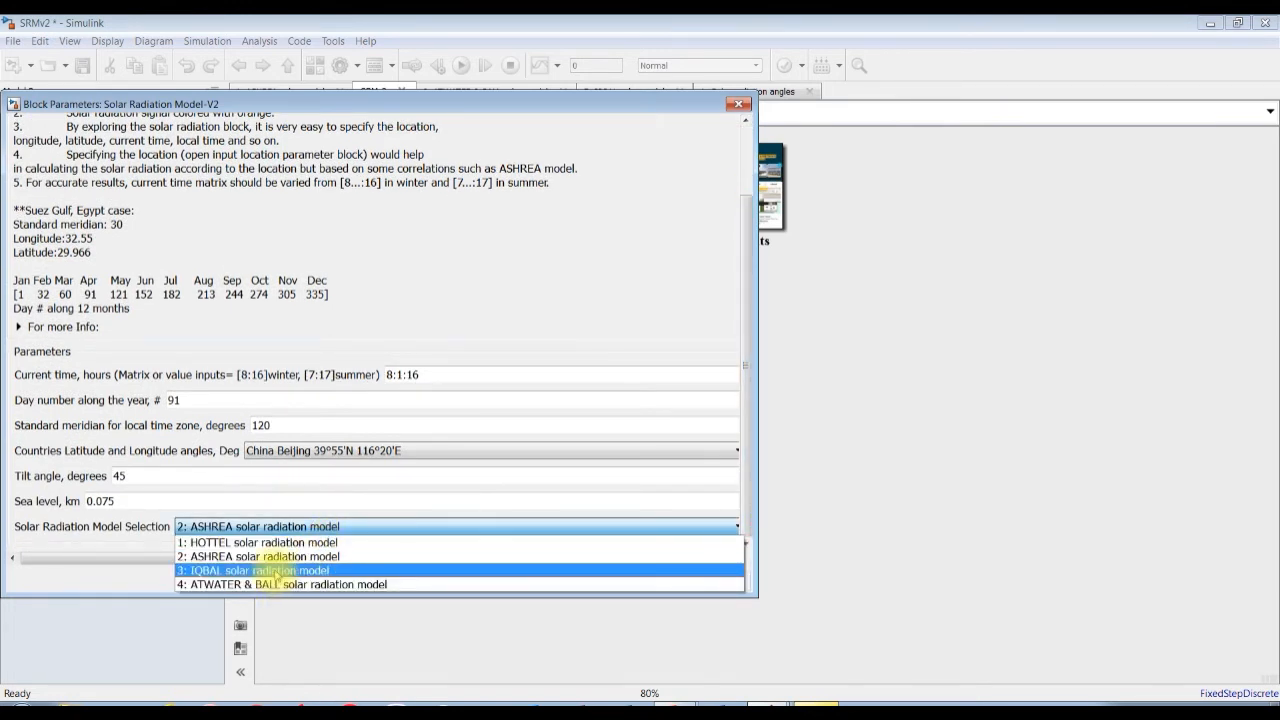
pyautogui.click(278, 571)
pyautogui.click(290, 526)
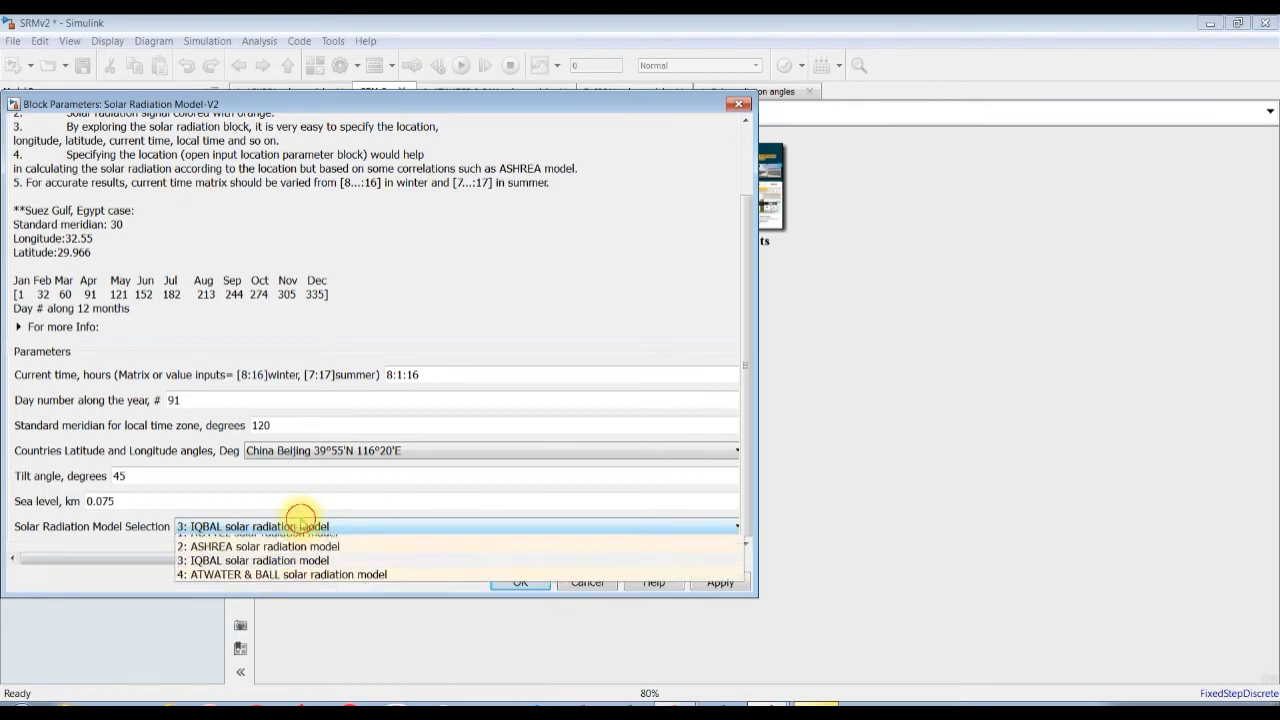
pyautogui.click(281, 571)
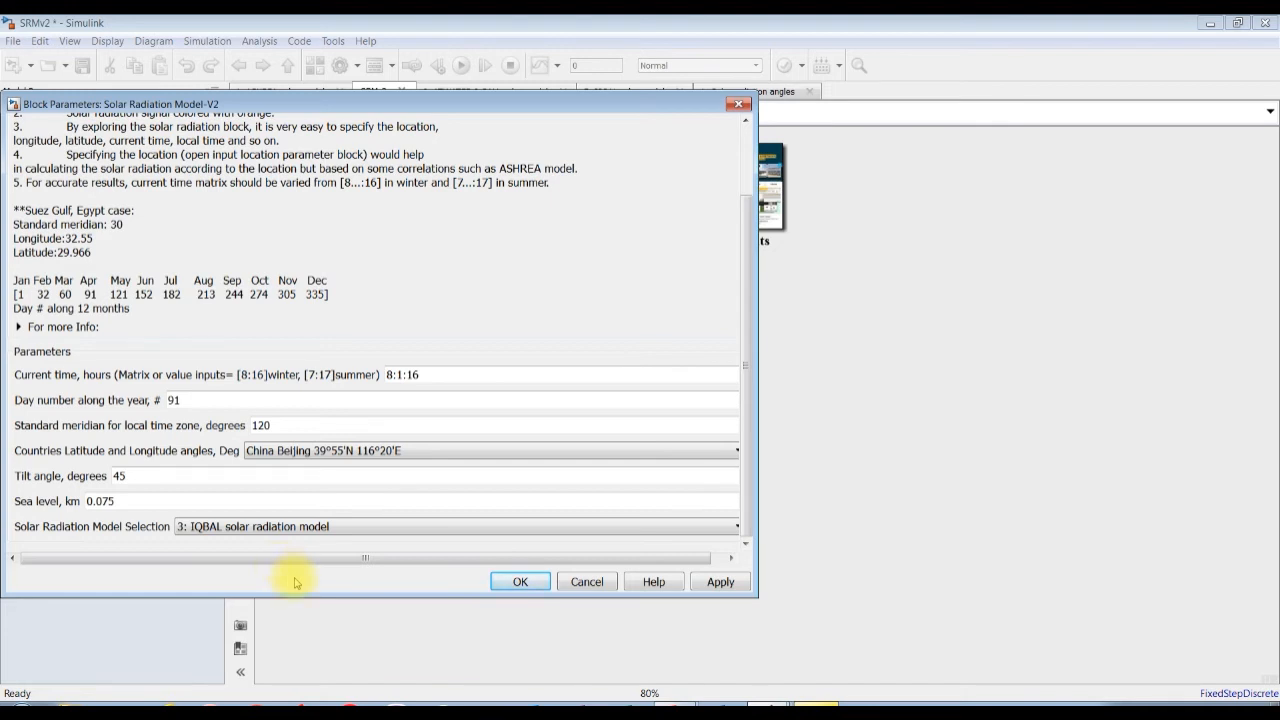
pyautogui.click(719, 584)
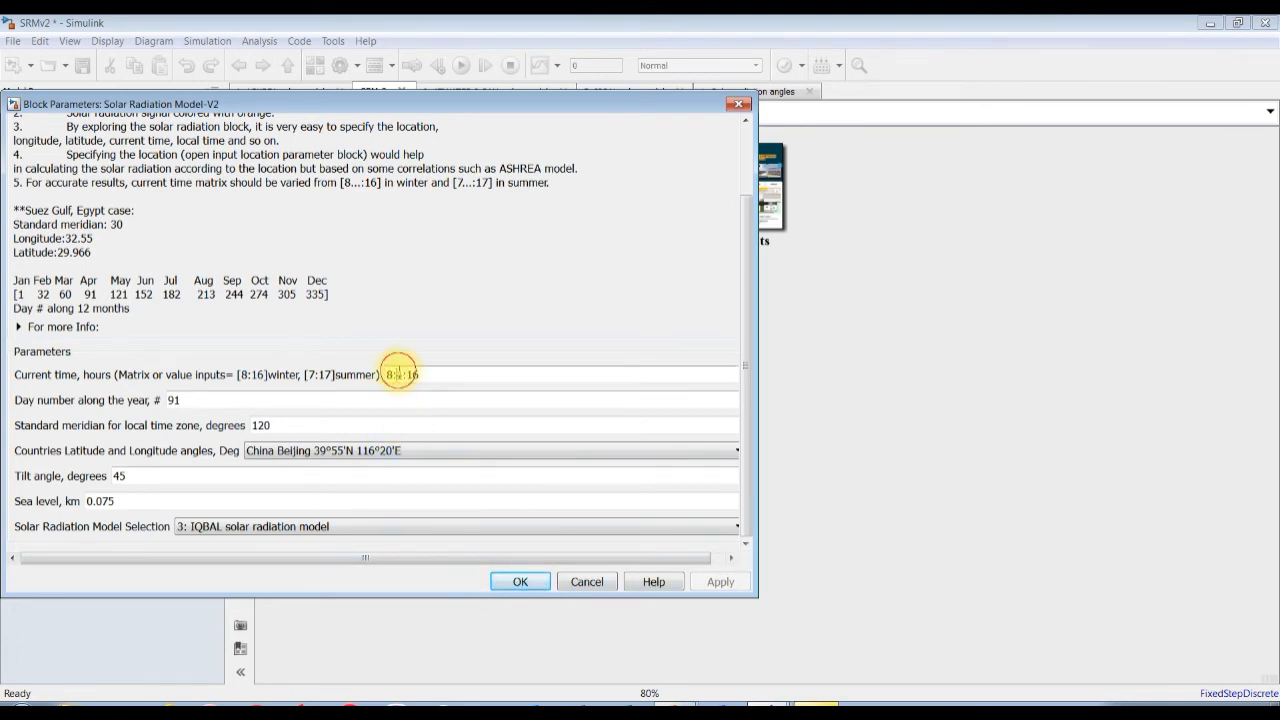
# Set the block's current time range to 8:0.16:16, applying the change and closing the parameters.
pyautogui.write('0.16')
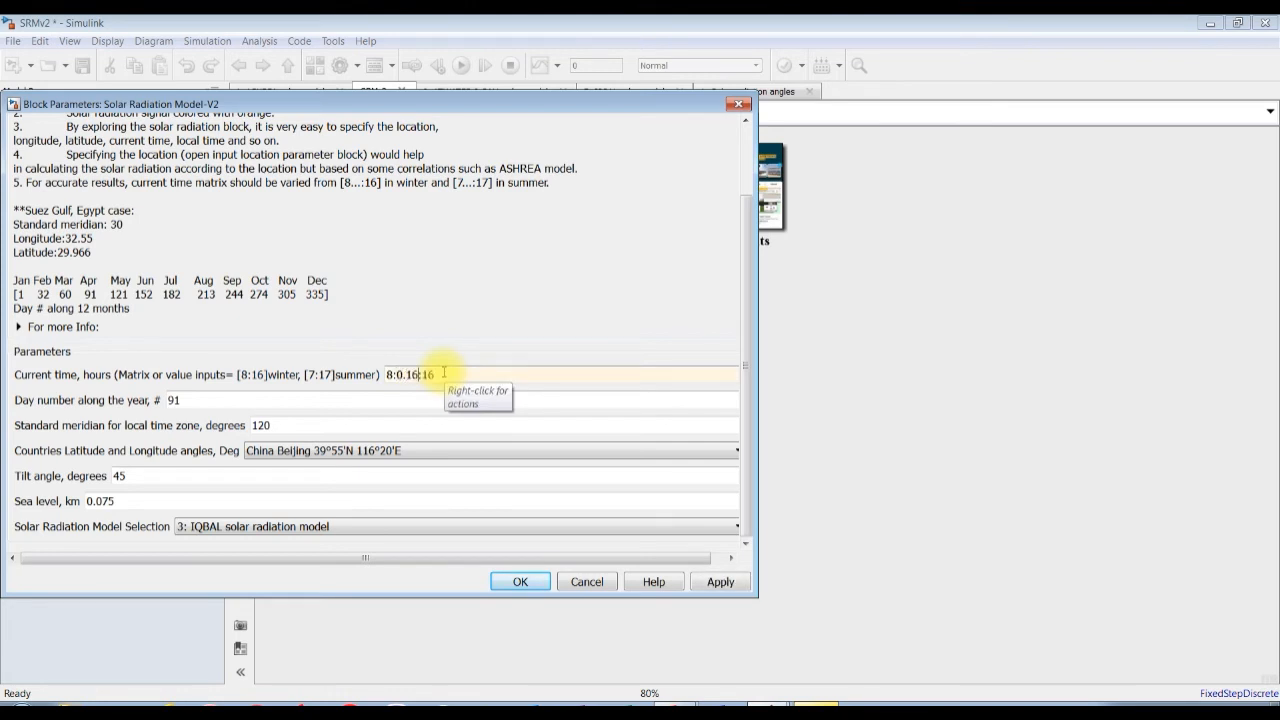
pyautogui.click(698, 582)
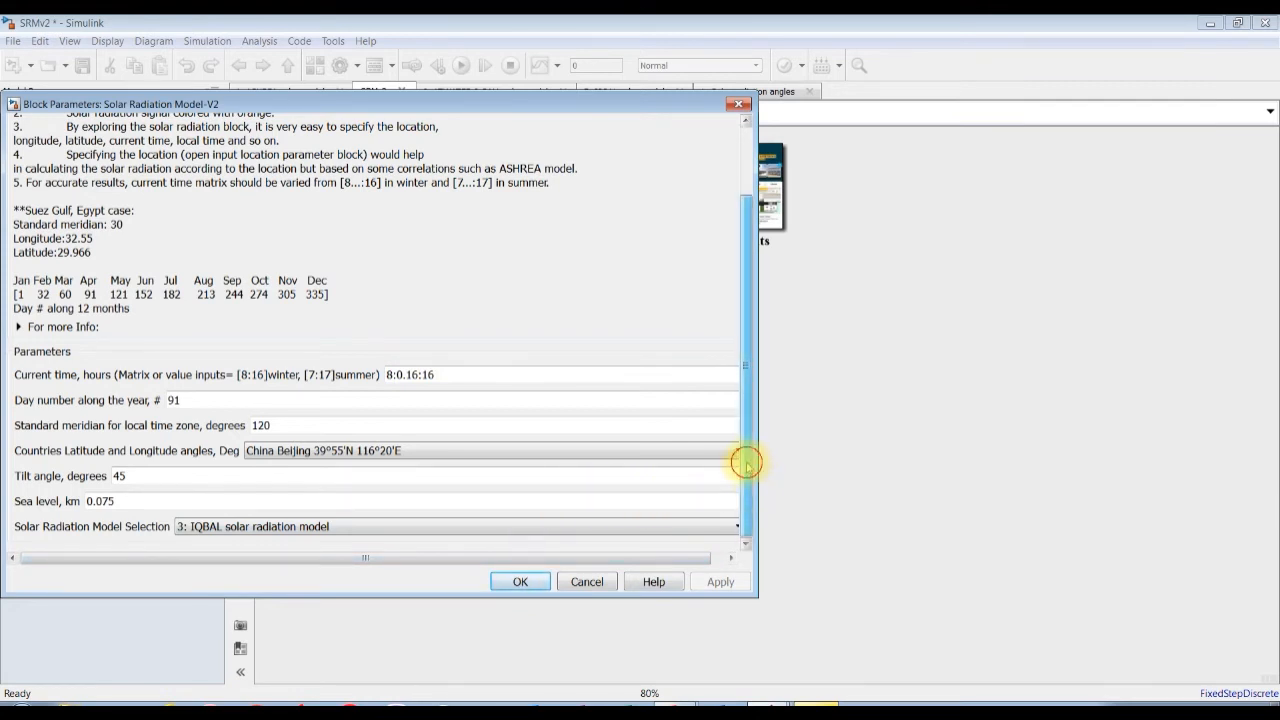
pyautogui.click(513, 580)
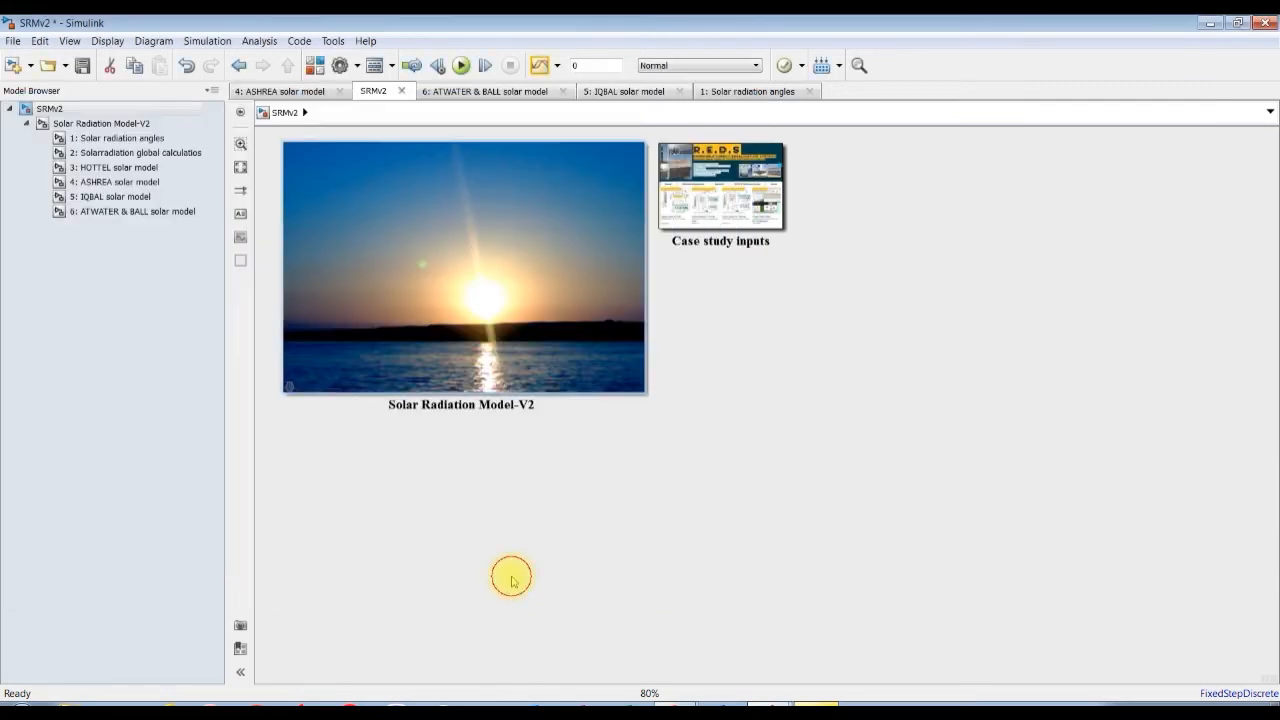
# Run the simulation from the 5: IQBAL solar model subsystem and view the direct normal, beam, diffuse, global and total radiation outputs.
pyautogui.click(122, 196)
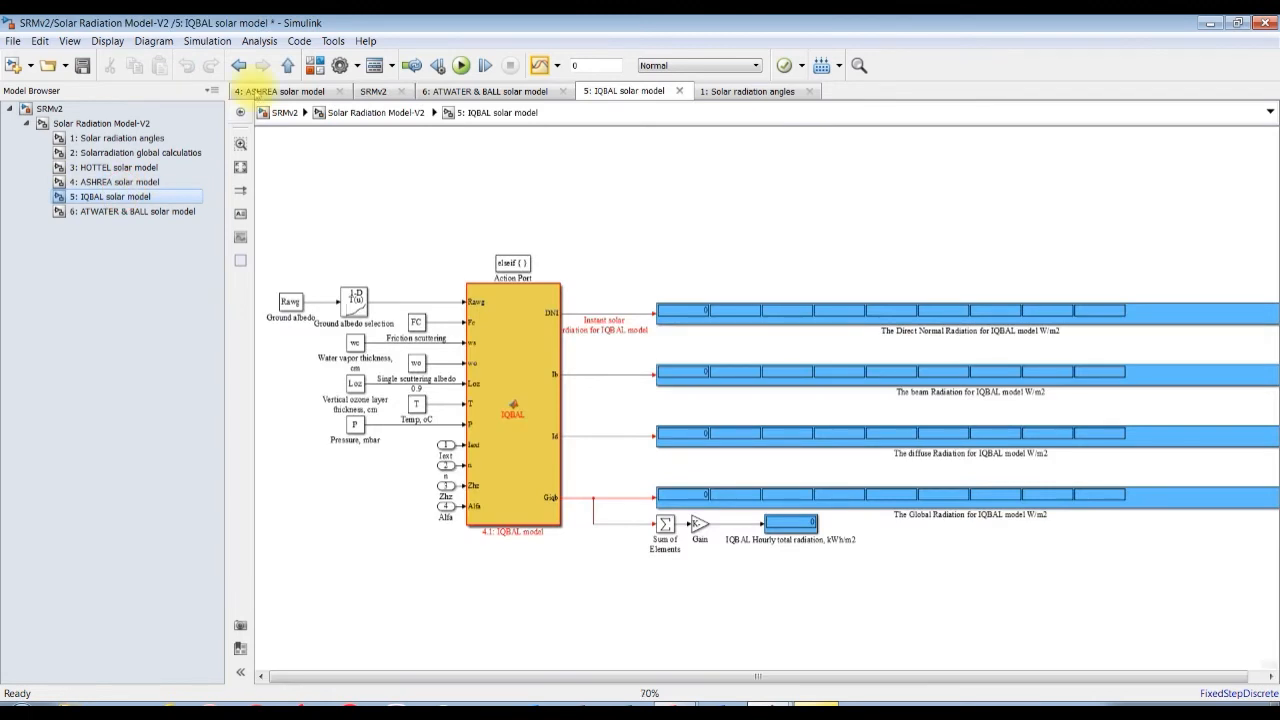
pyautogui.click(462, 66)
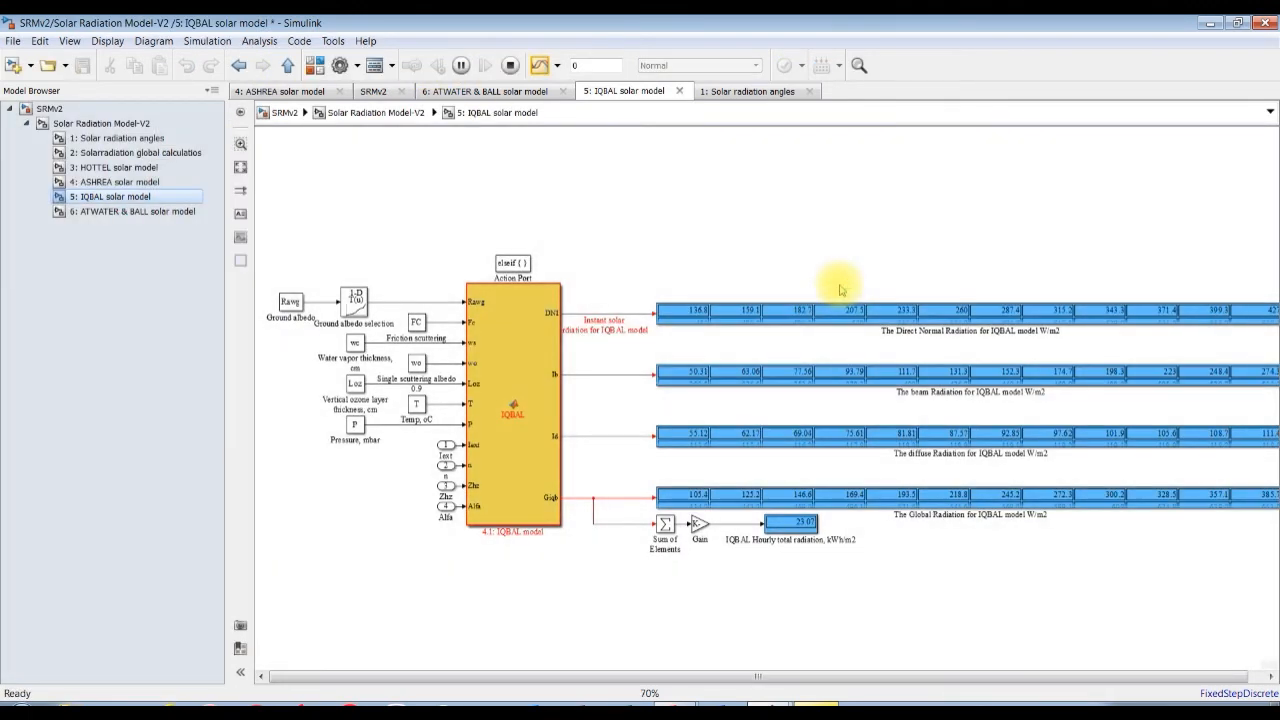
pyautogui.scroll(3, 965, 375)
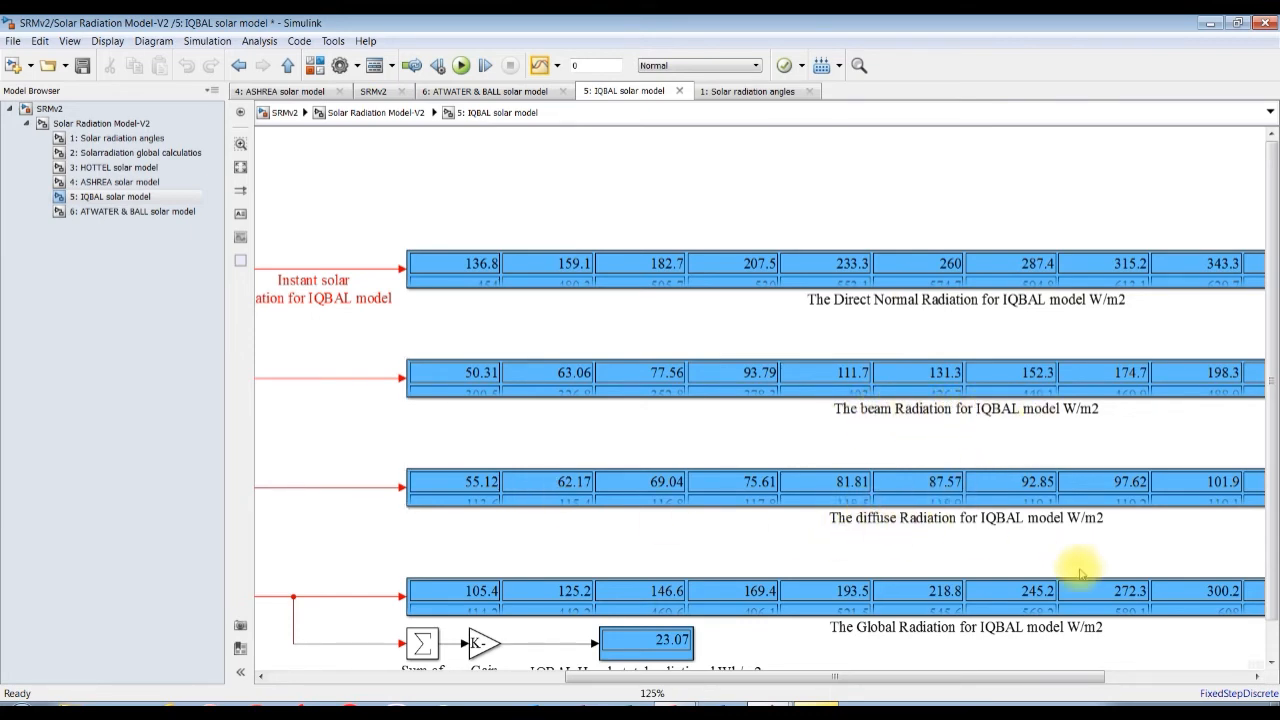
pyautogui.scroll(-2, 1272, 420)
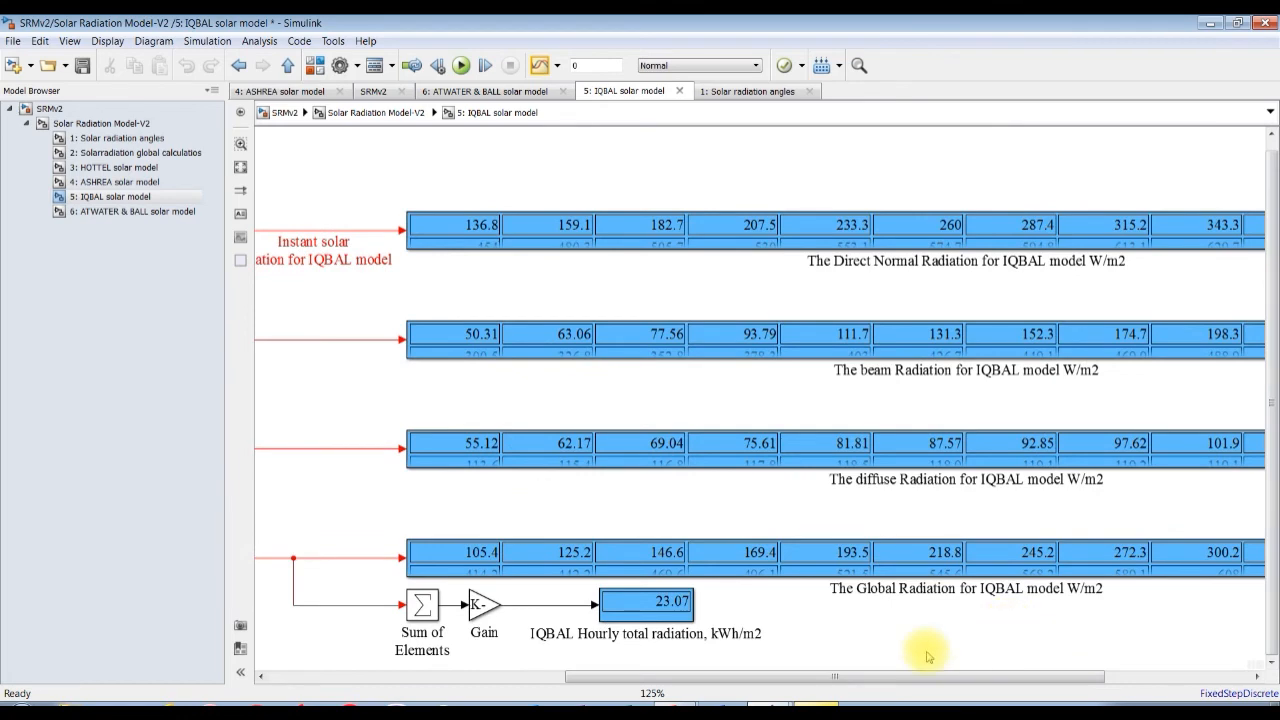
pyautogui.moveTo(866, 679)
pyautogui.mouseDown()
pyautogui.moveTo(920, 674)
pyautogui.moveTo(871, 679)
pyautogui.mouseUp()
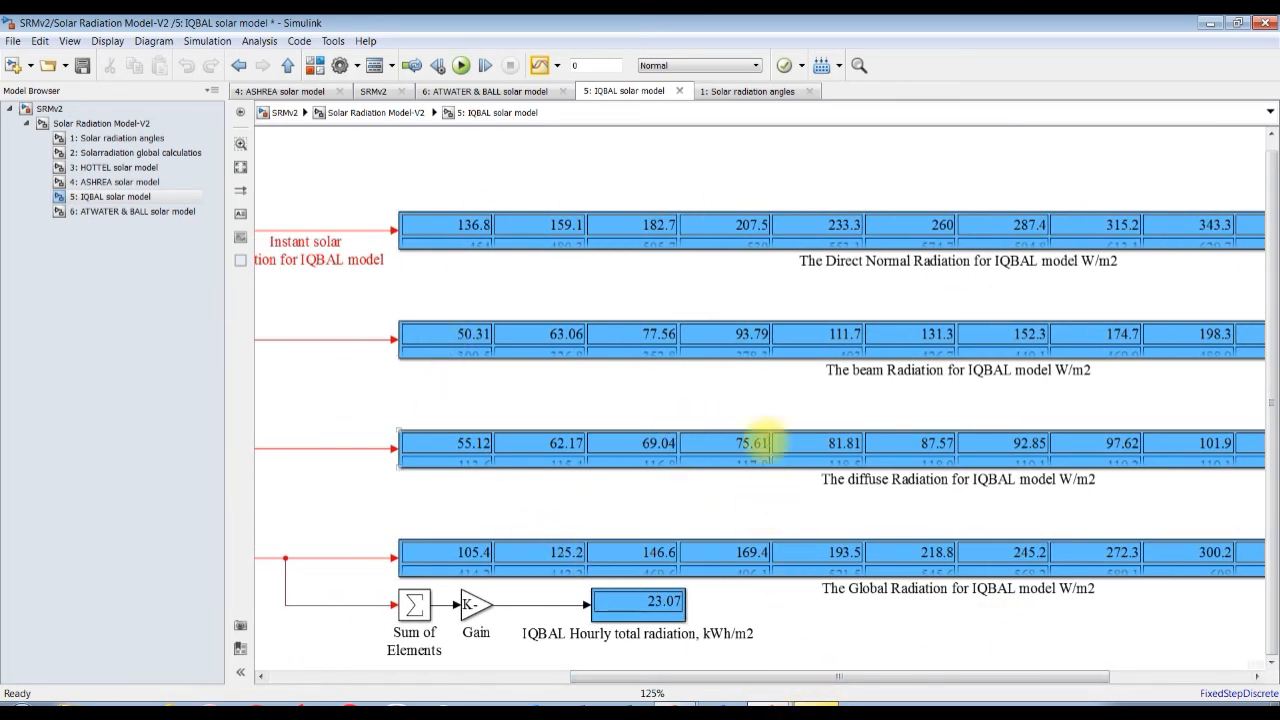
# Switch to the MATLAB main window and plot the workspace variable Giqb against CT as a line plot.
pyautogui.hotkey('alt', 'Tab')
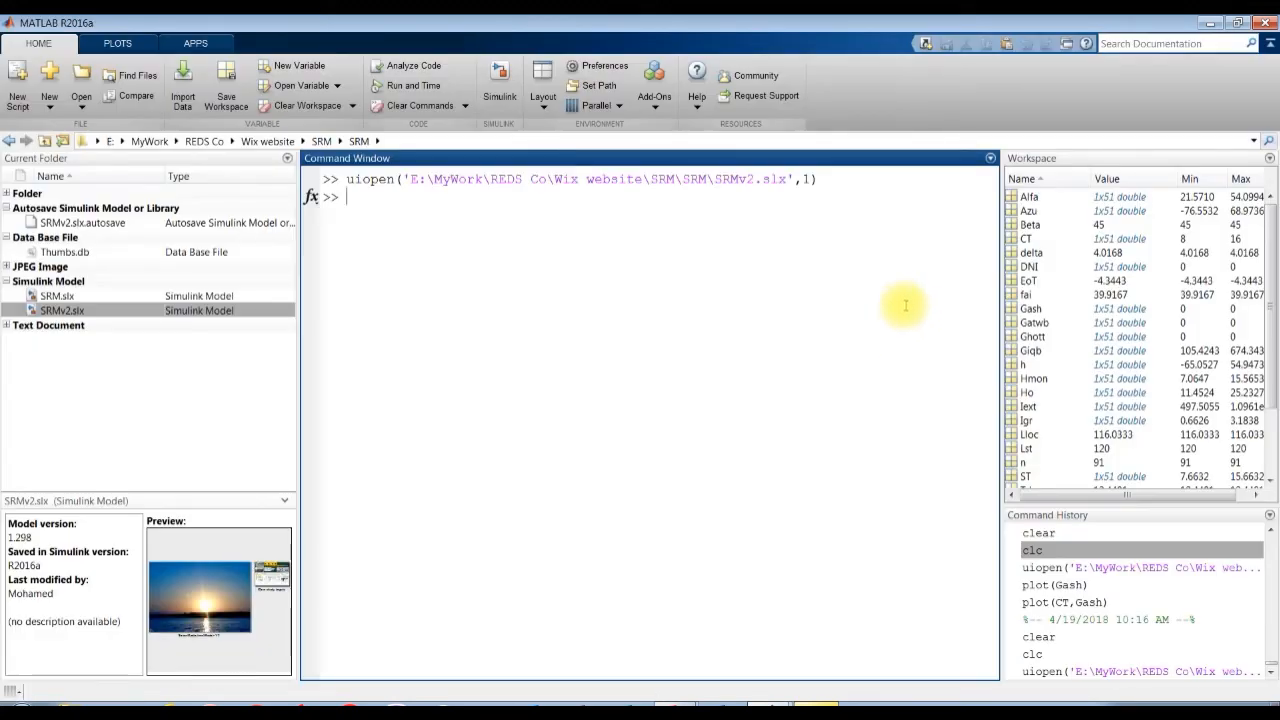
pyautogui.click(1028, 240)
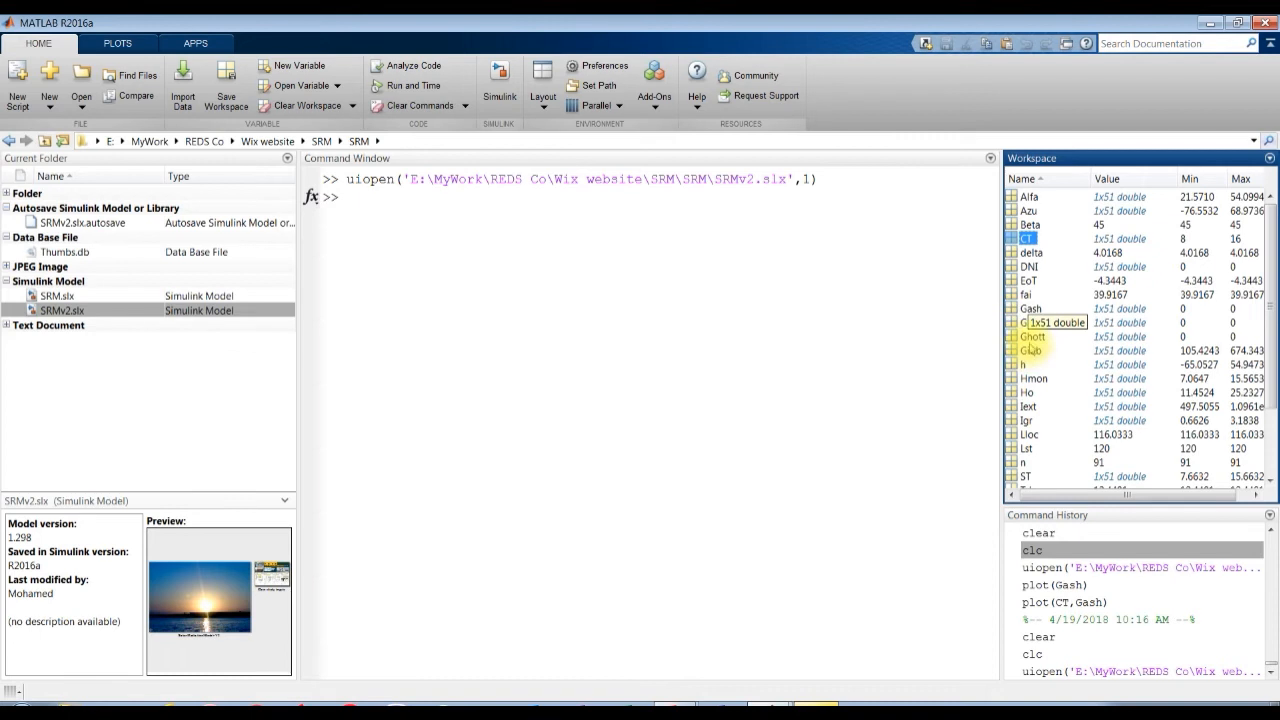
pyautogui.keyDown('ctrl'); pyautogui.click(1030, 351); pyautogui.keyUp('ctrl')
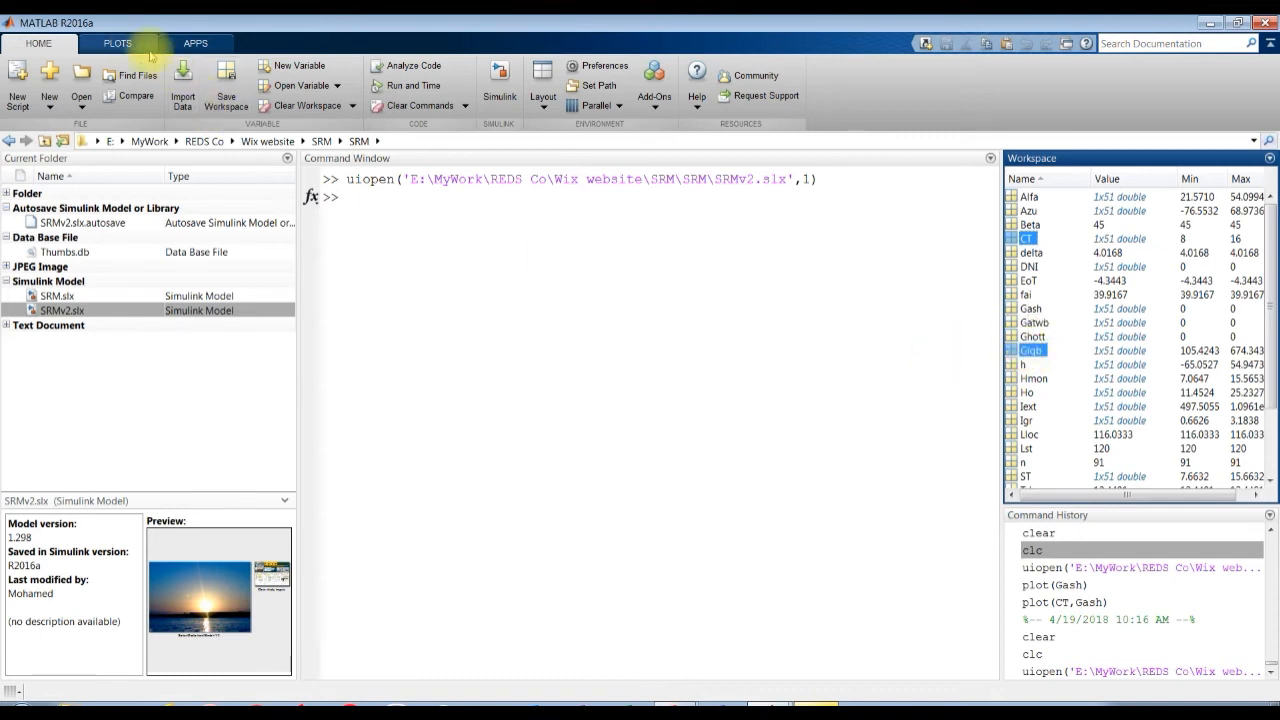
pyautogui.click(117, 43)
pyautogui.click(180, 83)
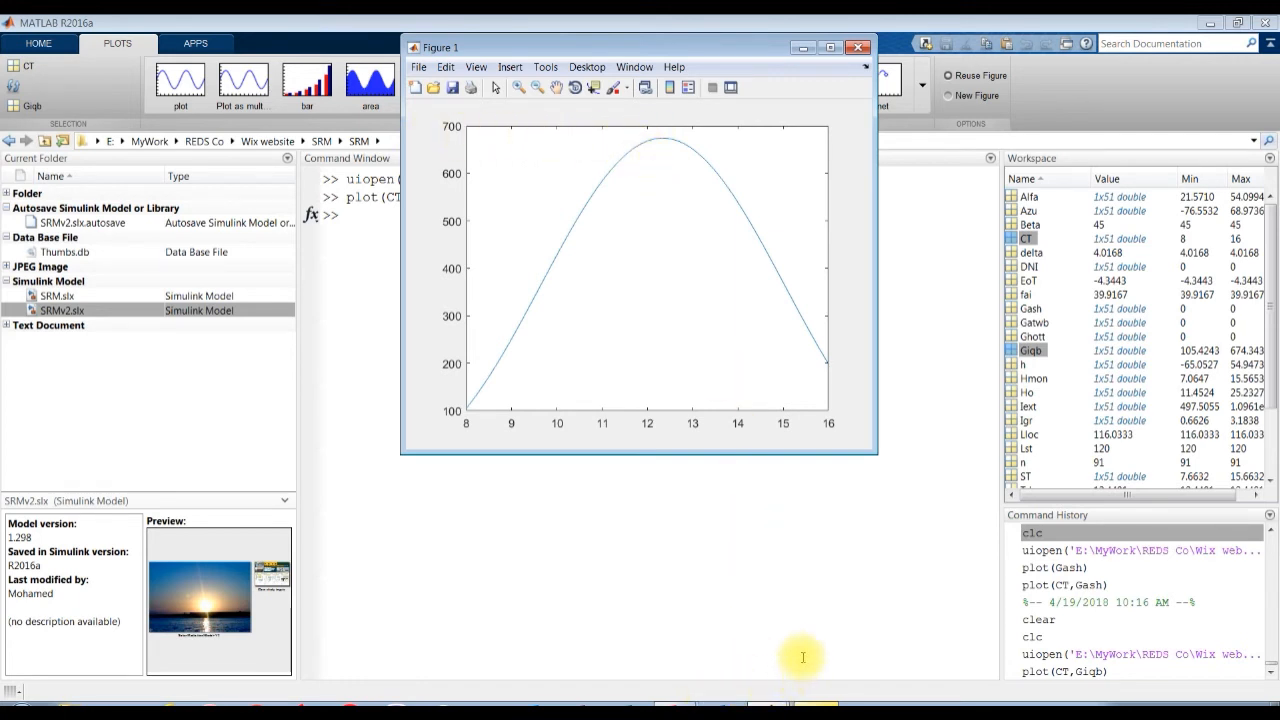
# Switch back to the Simulink IQBAL solar model and examine the full width of its radiation displays.
pyautogui.click(770, 703)
pyautogui.click(733, 657)
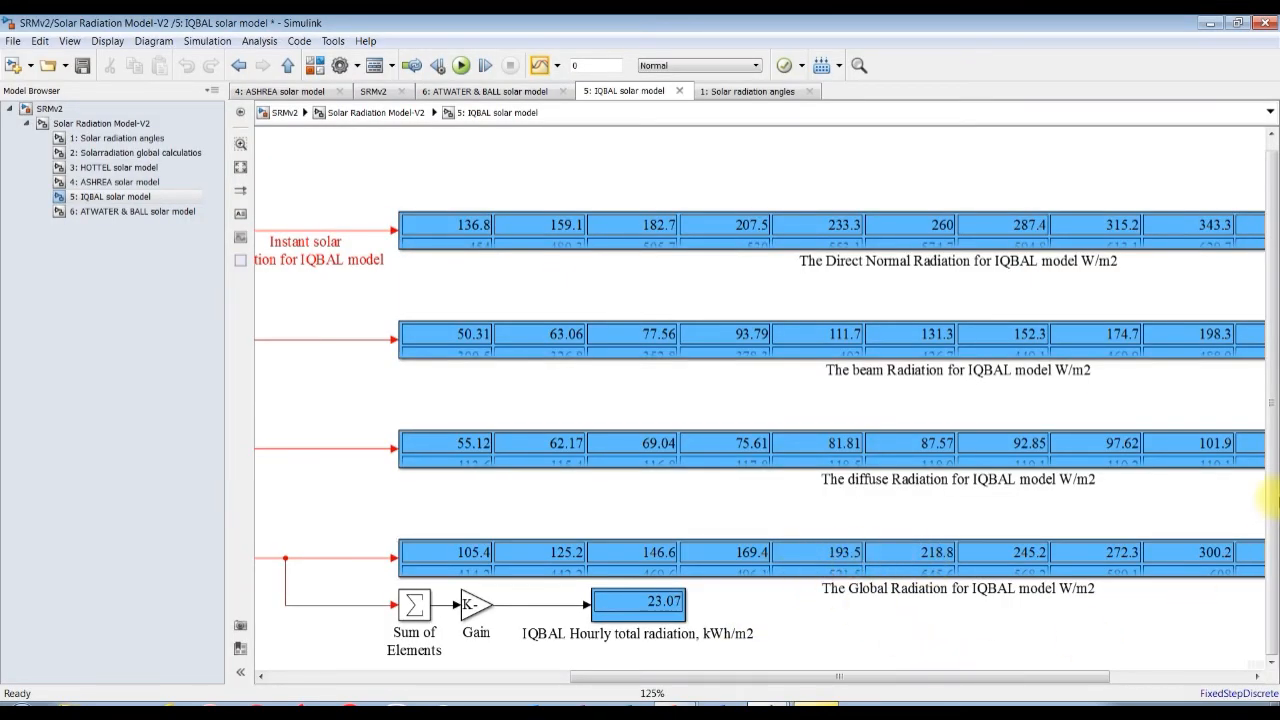
pyautogui.moveTo(1057, 676); pyautogui.dragTo(1223, 657)
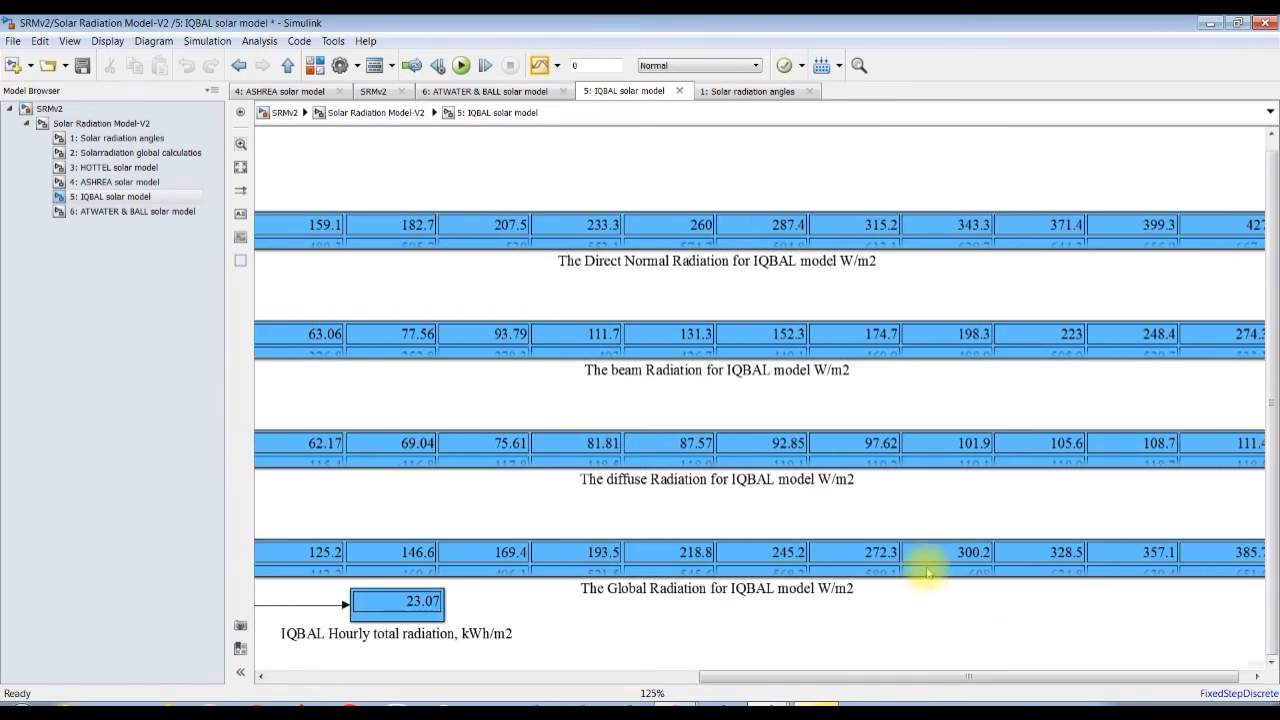
pyautogui.moveTo(1125, 677); pyautogui.dragTo(1228, 665)
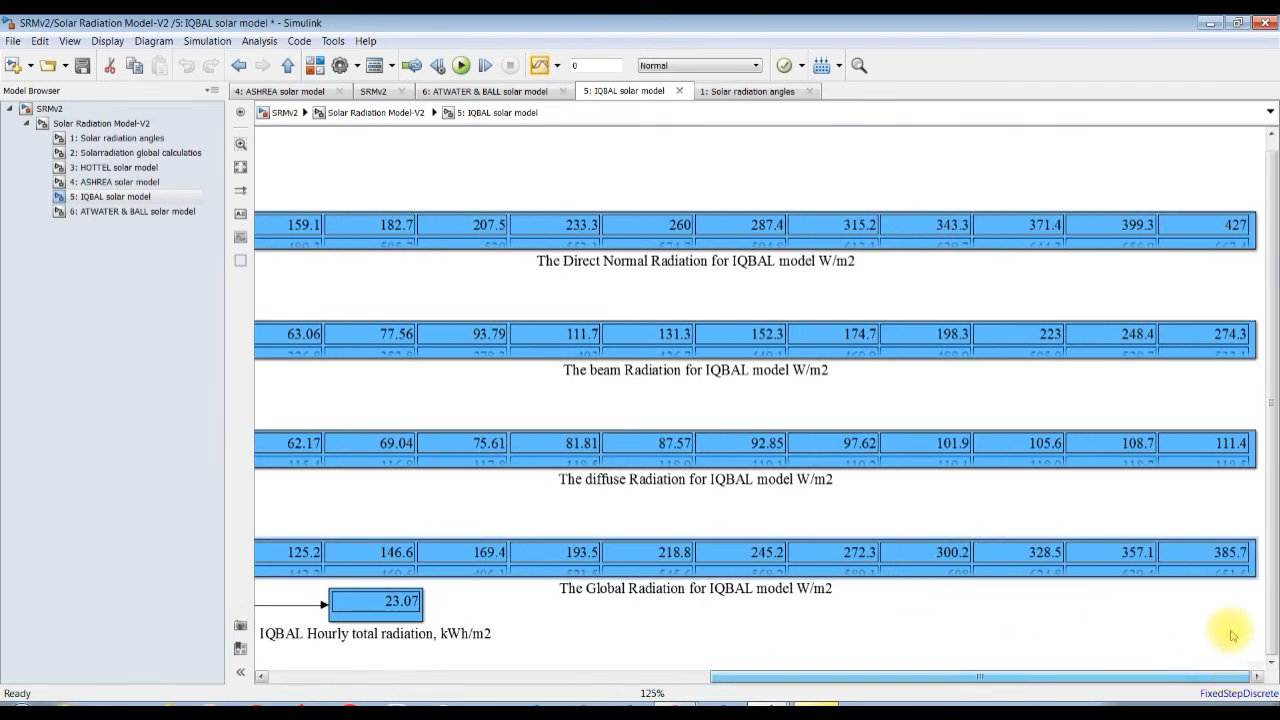
pyautogui.scroll(-1, 740, 495)
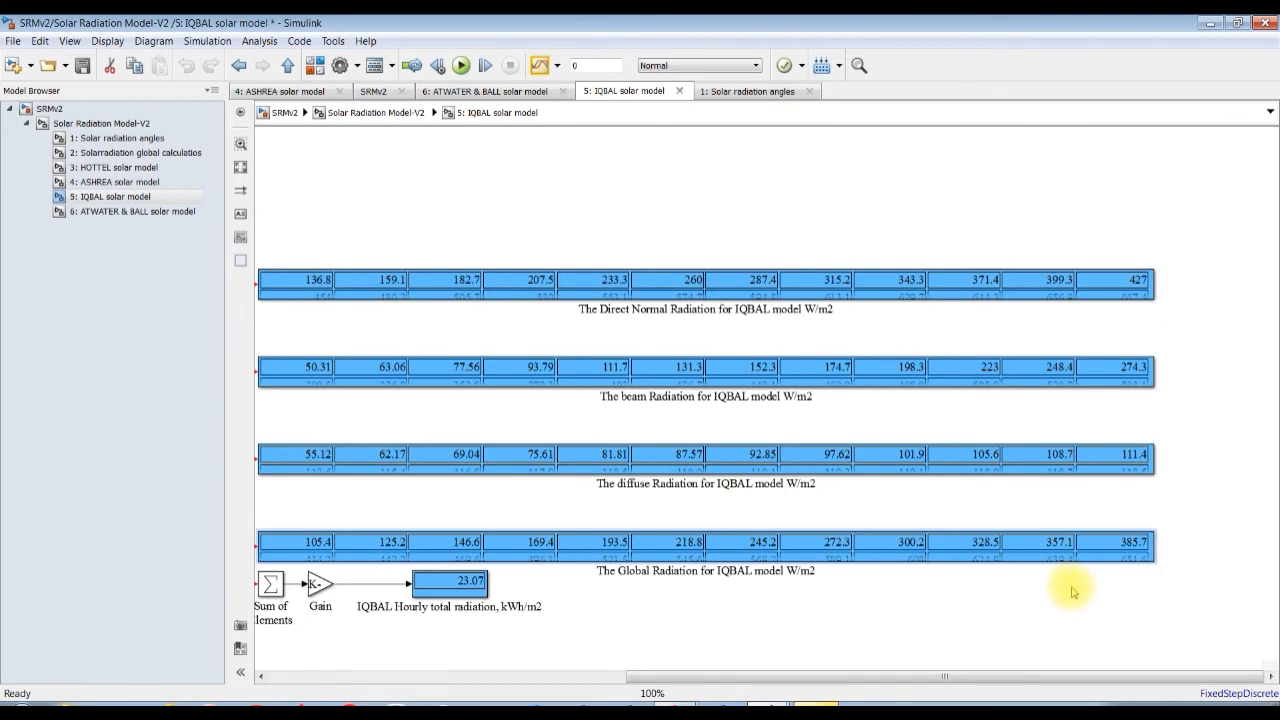
# Temporarily enlarge the Global Radiation display of the IQBAL model to read all its values, restoring its compact height.
pyautogui.moveTo(1153, 560); pyautogui.dragTo(1185, 622)
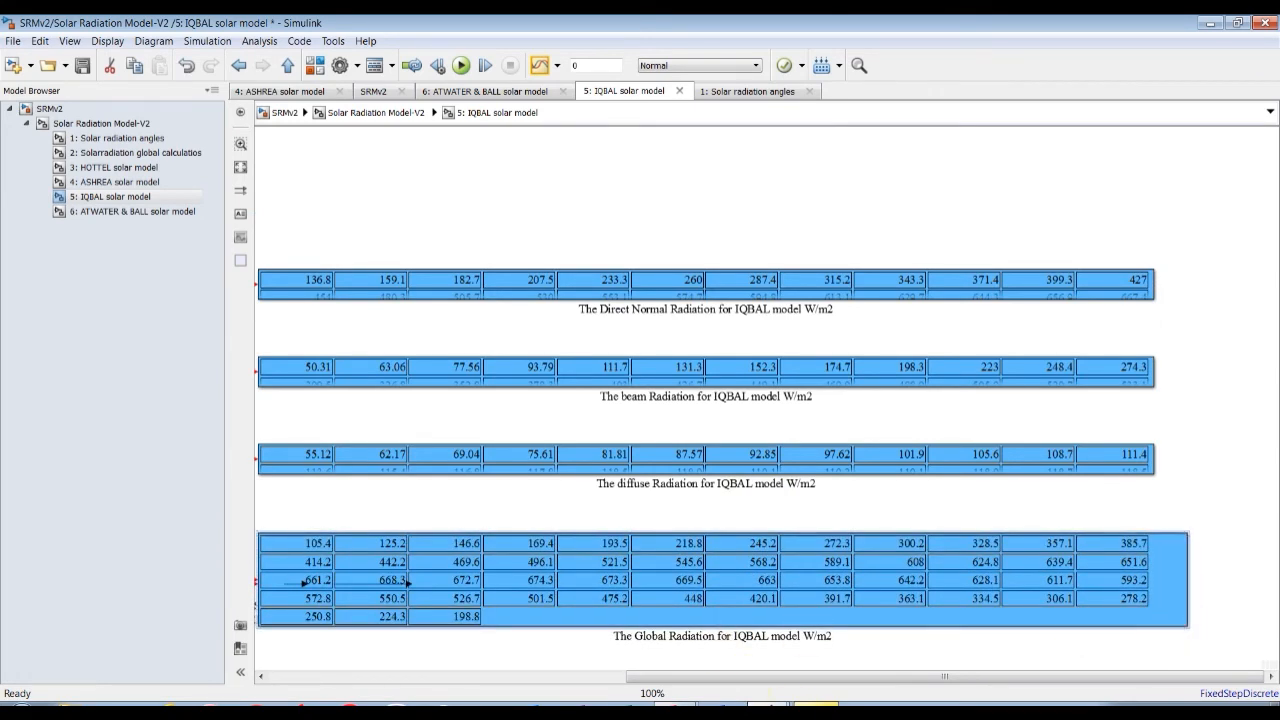
pyautogui.moveTo(829, 680); pyautogui.dragTo(638, 665)
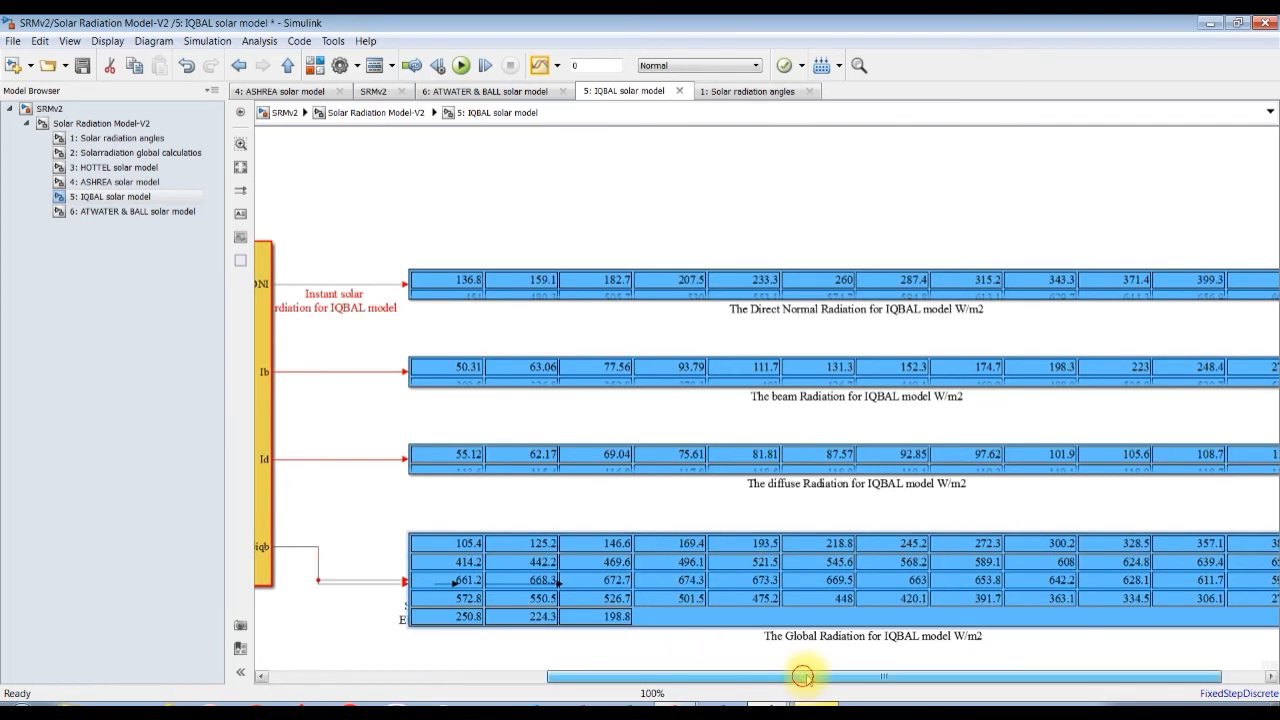
pyautogui.moveTo(808, 677); pyautogui.dragTo(908, 677)
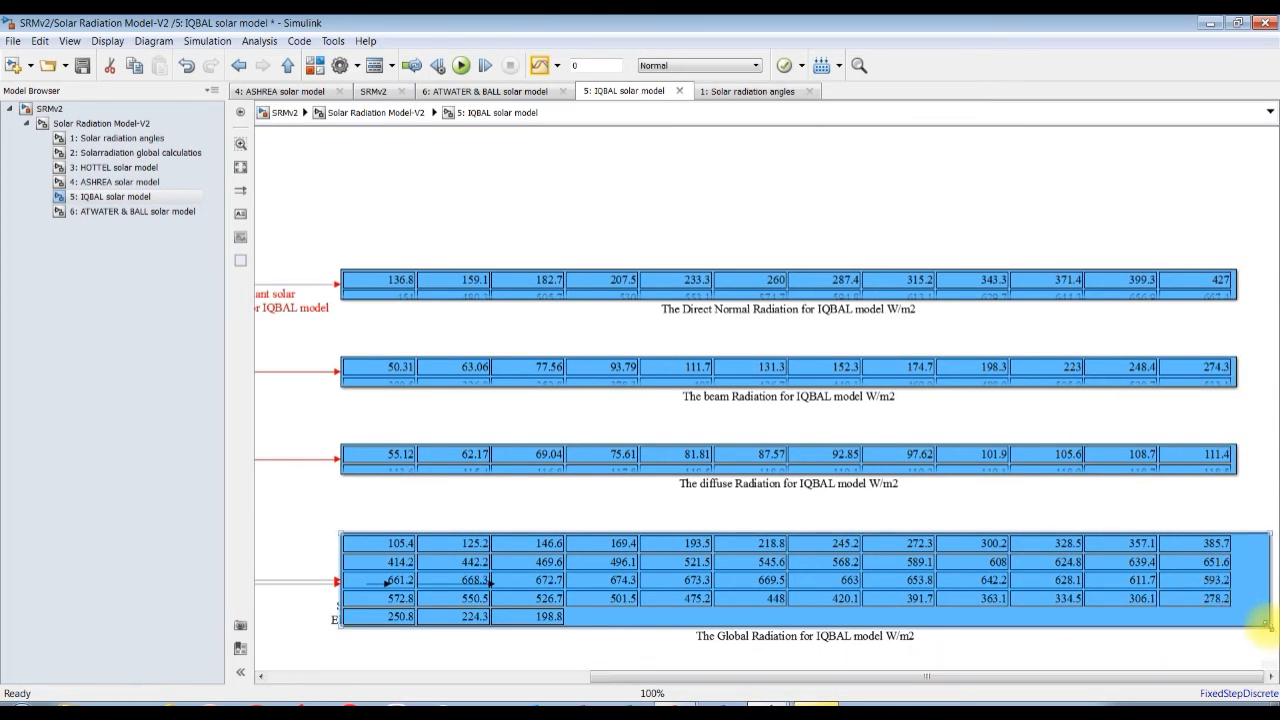
pyautogui.moveTo(1265, 623); pyautogui.dragTo(1249, 557)
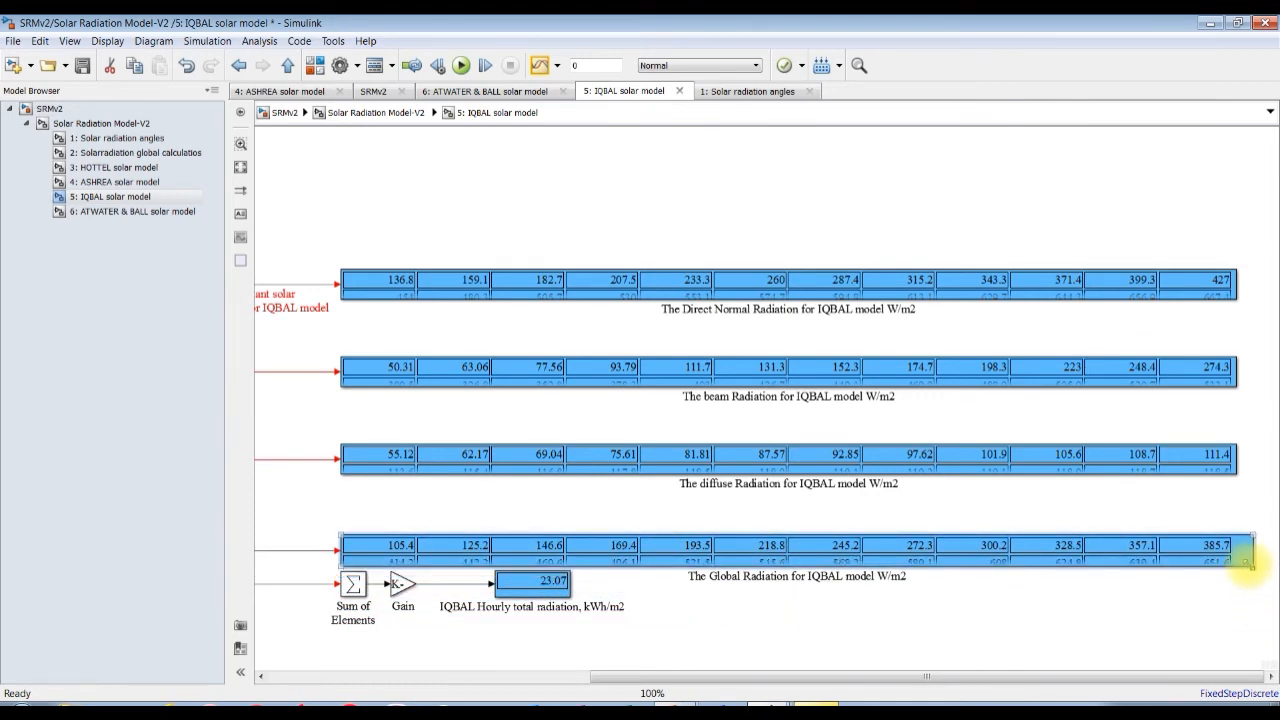
pyautogui.moveTo(1044, 680); pyautogui.dragTo(912, 677)
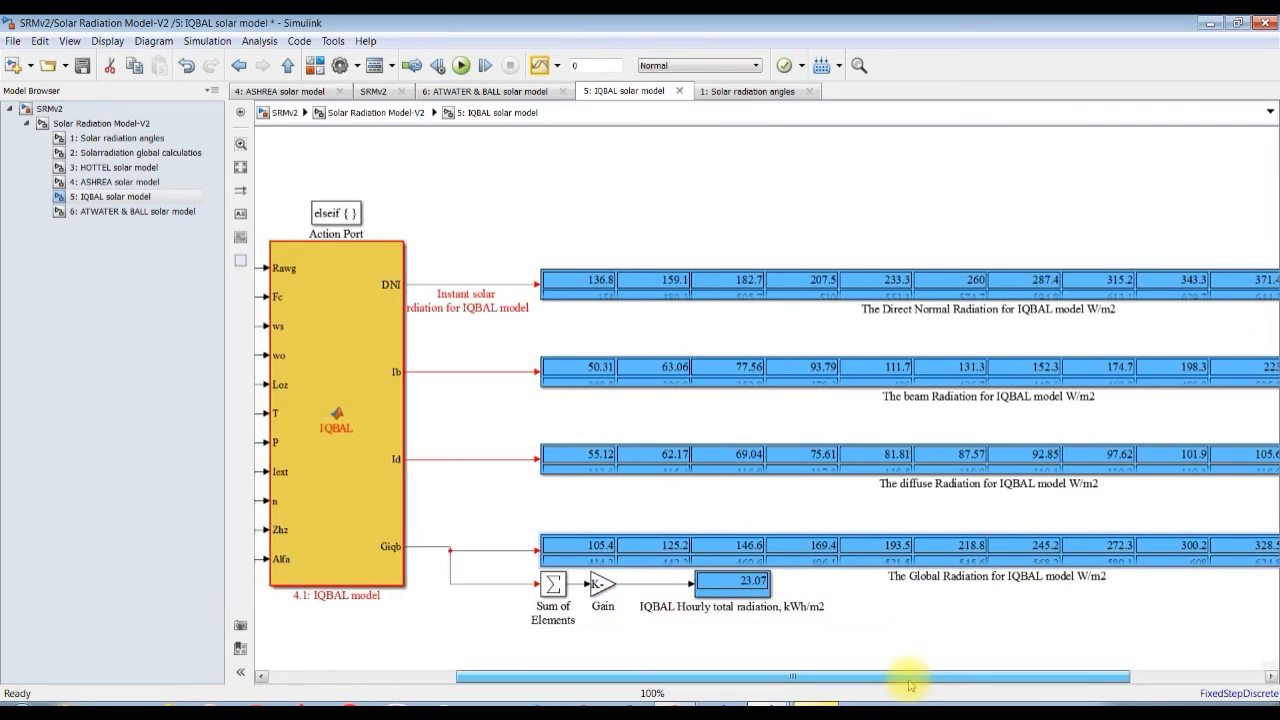
# Align the IQBAL Global Radiation display with its Giqb signal line and return to the Solar Radiation Model-V2 subsystem.
pyautogui.moveTo(833, 556); pyautogui.dragTo(830, 550)
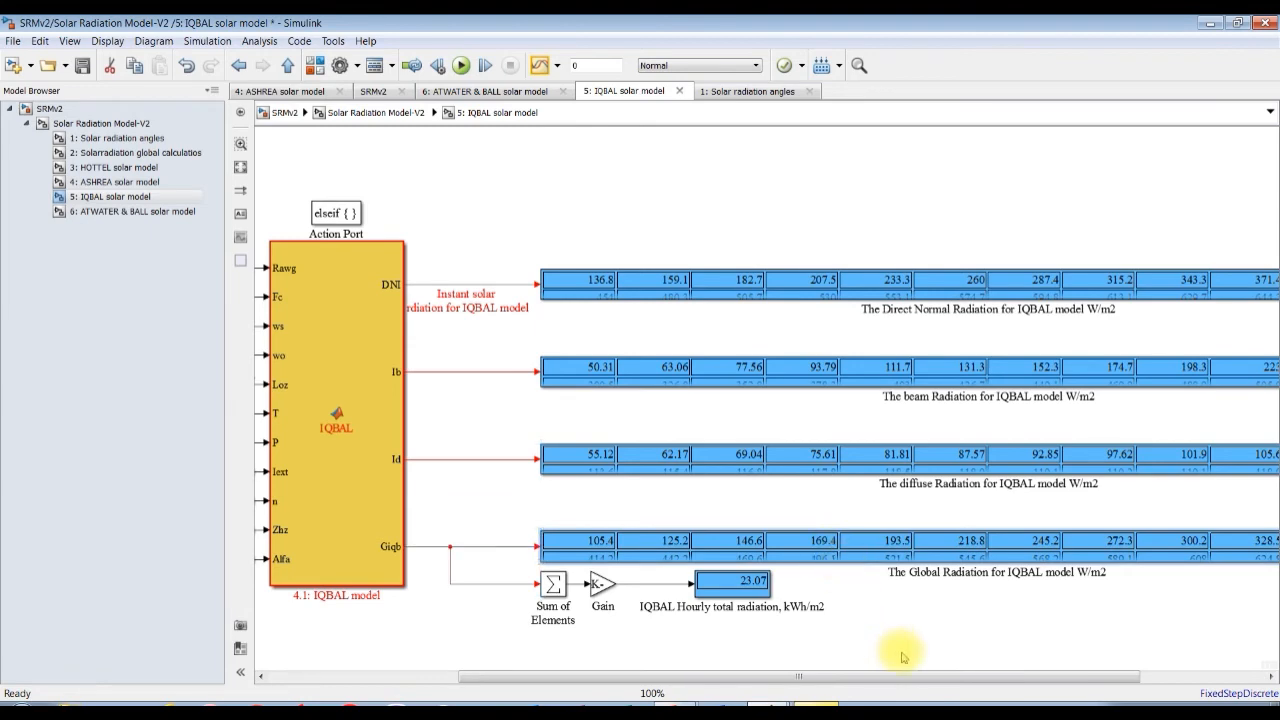
pyautogui.click(150, 212)
pyautogui.click(90, 123)
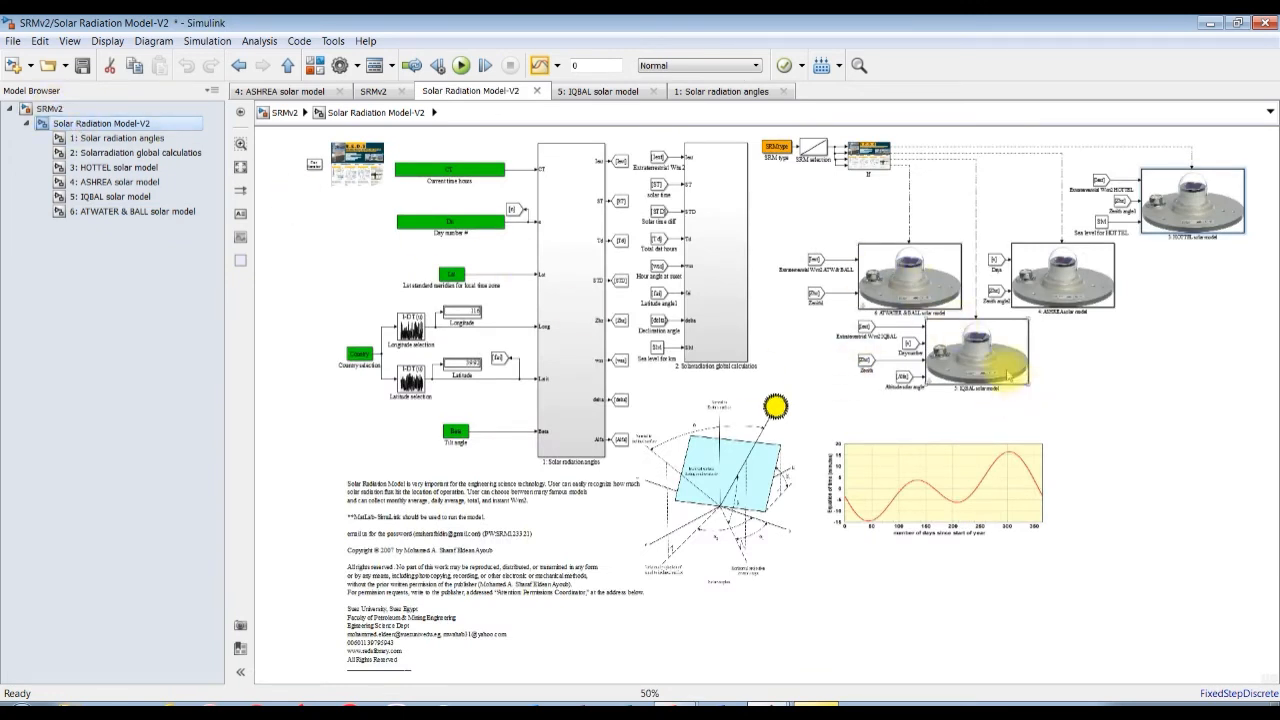
# Review the 5: IQBAL solar model block's scattering, water vapor, ozone, temperature and pressure parameters, selecting Green grass 0.25 as ground albedo.
pyautogui.doubleClick(988, 352)
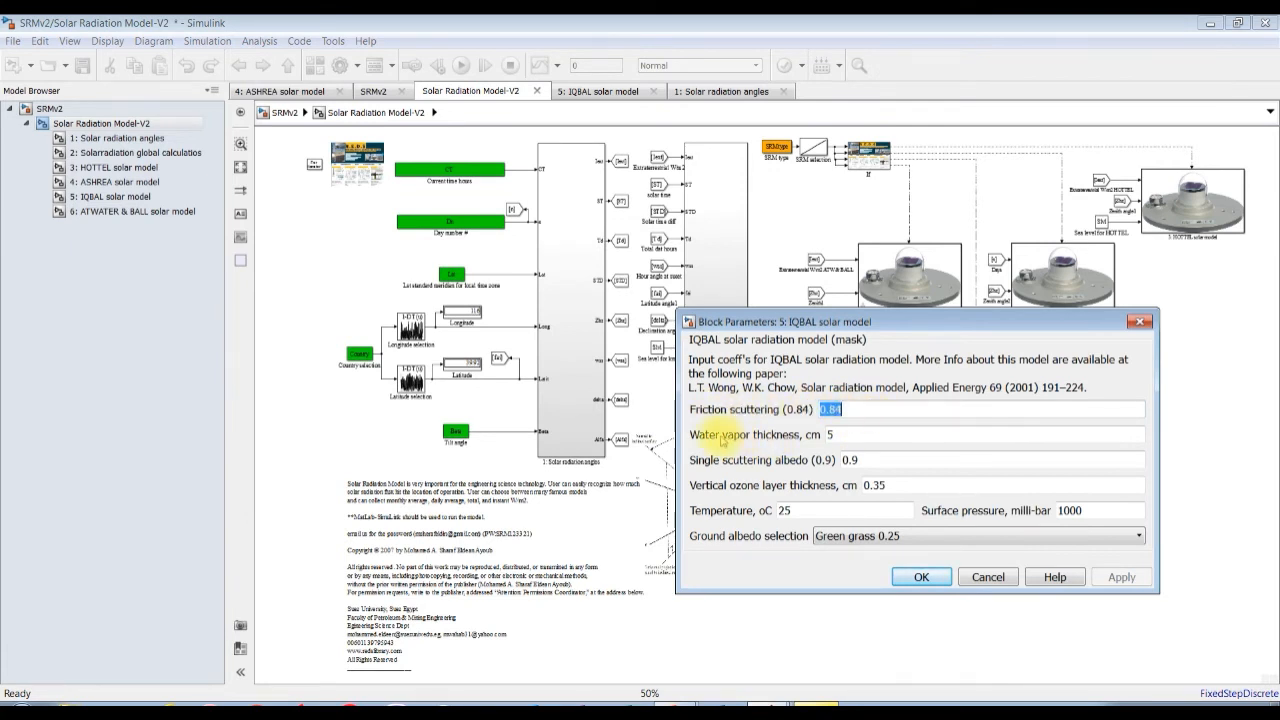
pyautogui.doubleClick(855, 434)
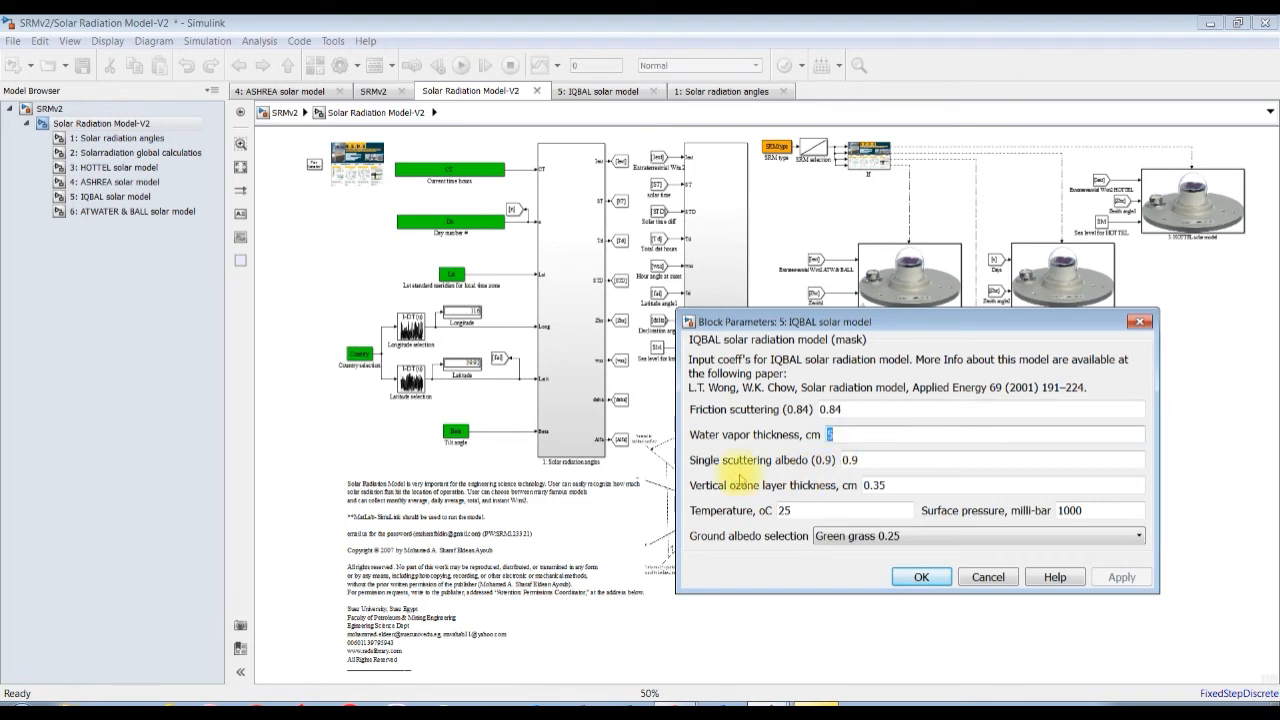
pyautogui.press('Tab')
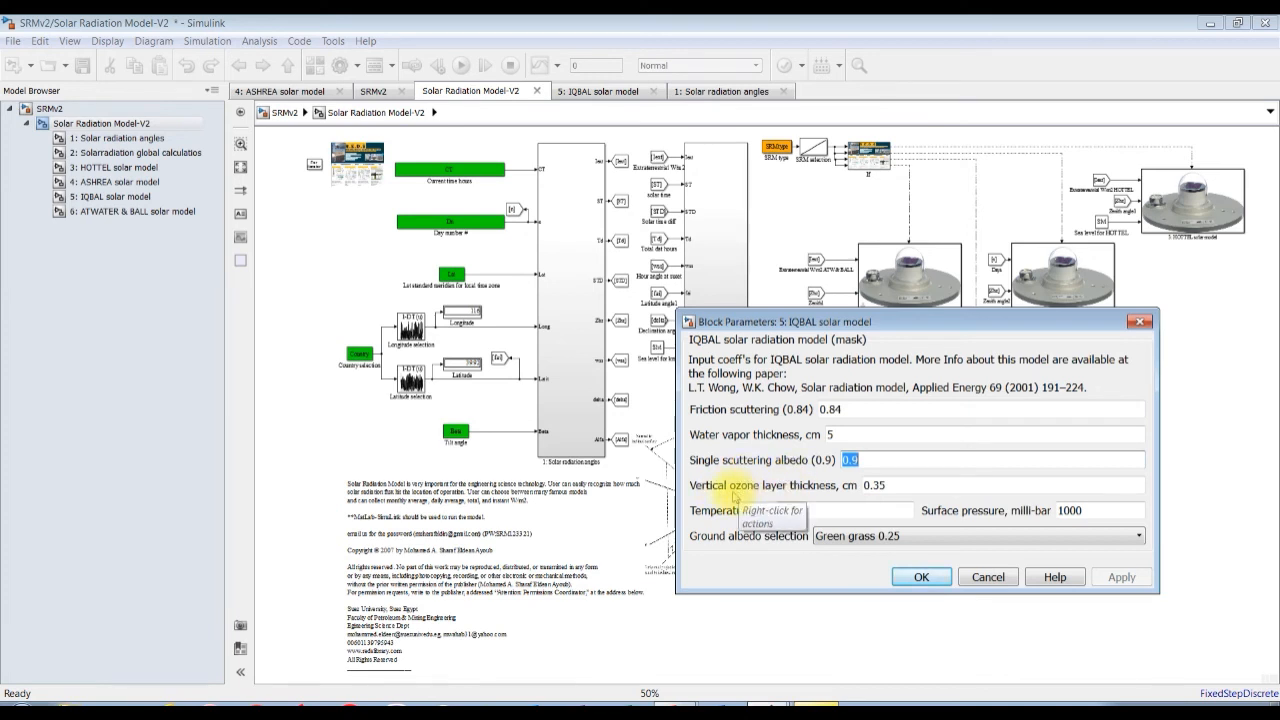
pyautogui.doubleClick(889, 484)
pyautogui.doubleClick(795, 510)
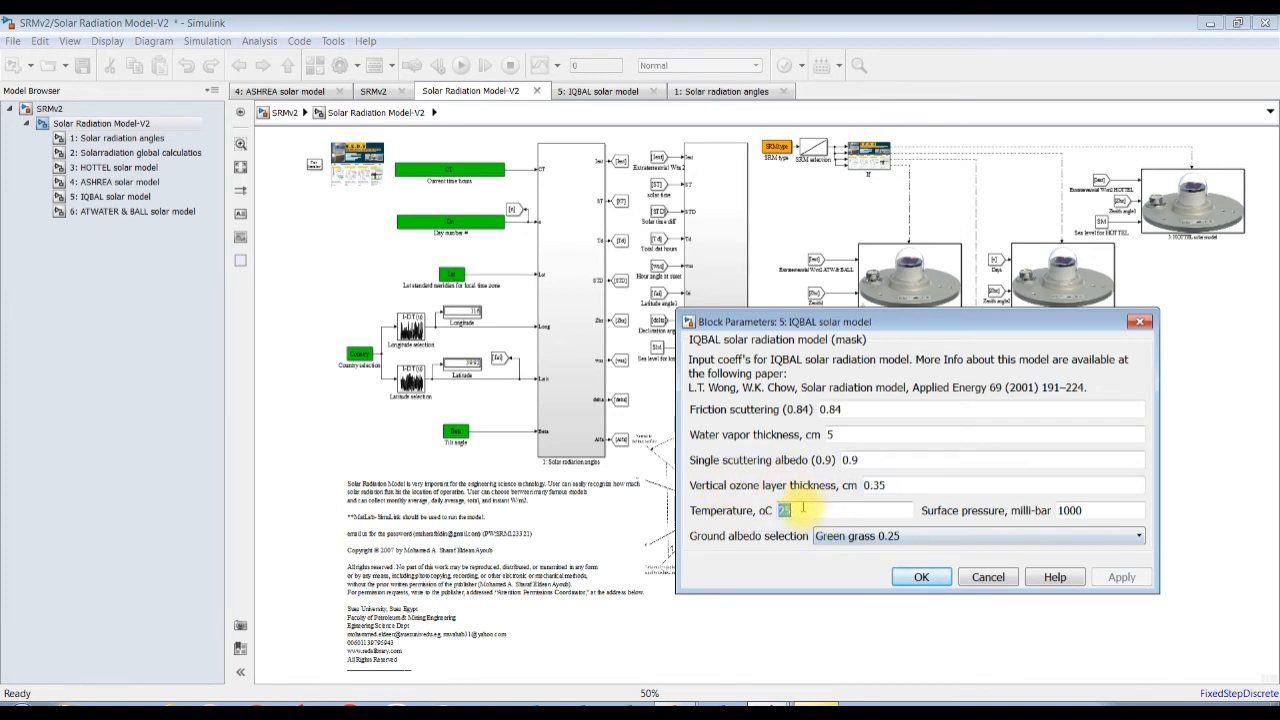
pyautogui.doubleClick(1095, 510)
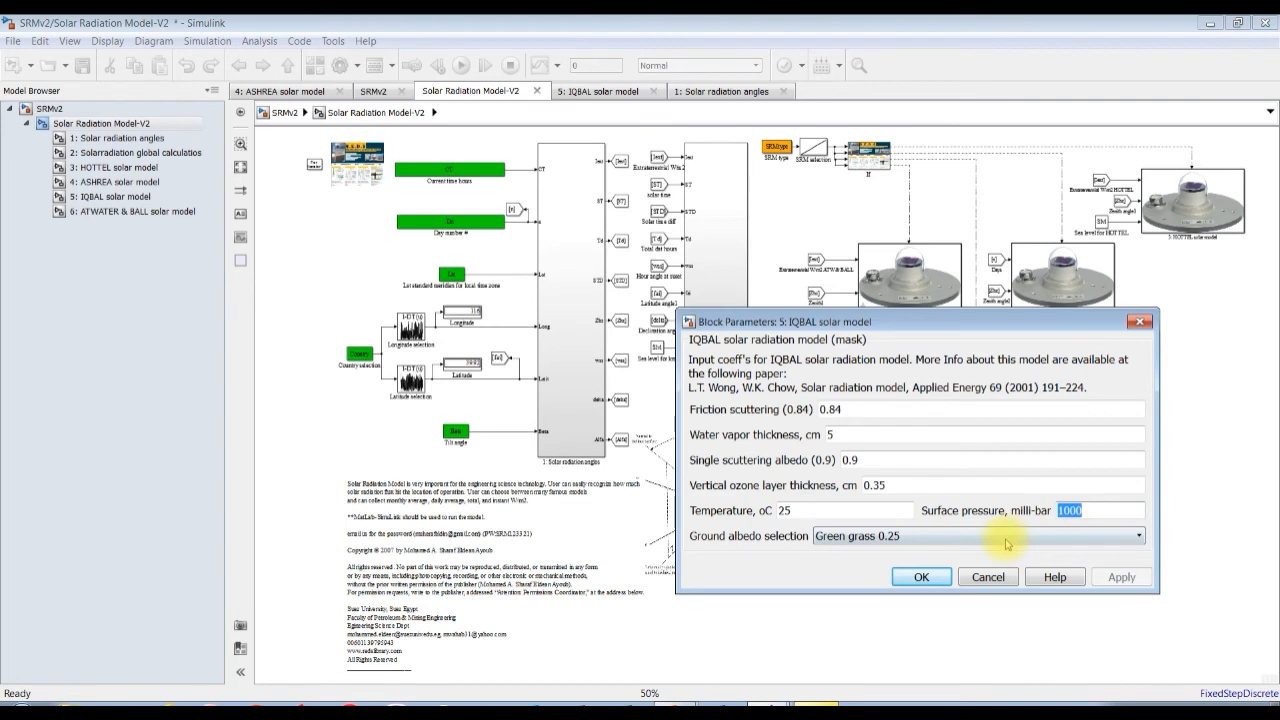
pyautogui.click(946, 540)
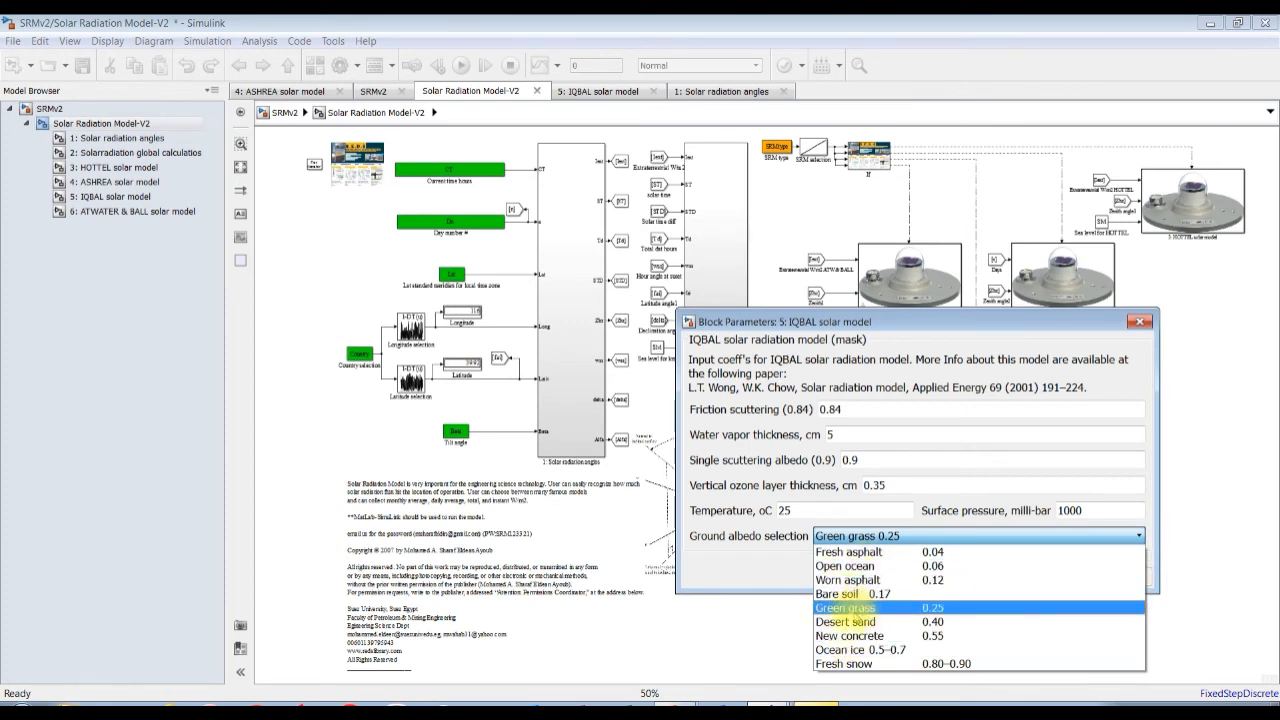
pyautogui.click(848, 610)
pyautogui.click(1122, 578)
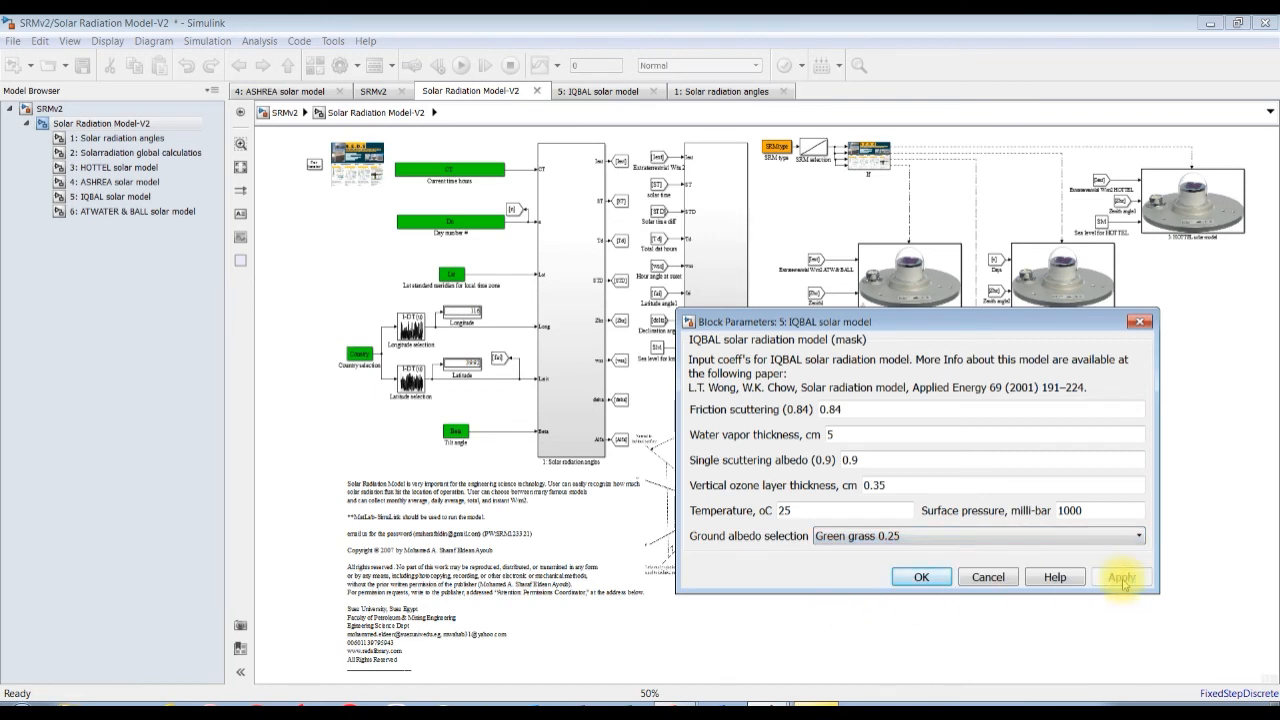
pyautogui.click(918, 578)
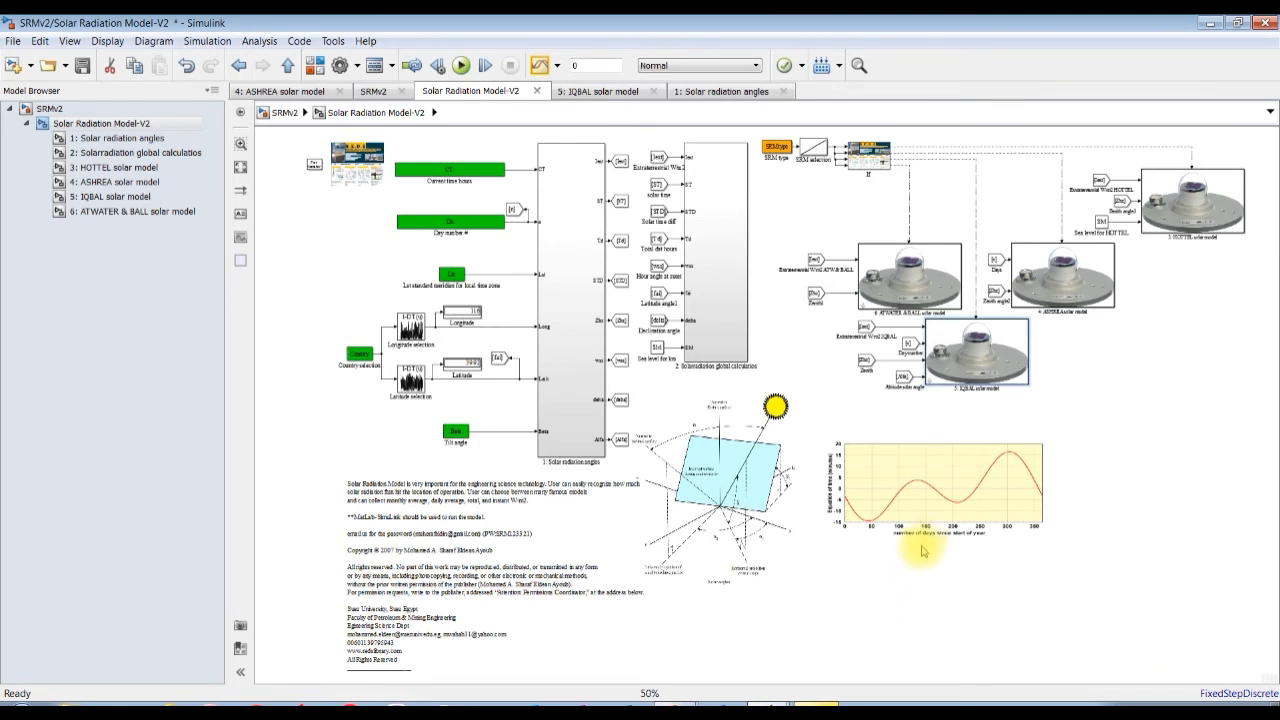
# Review the 6: ATWATER & BALL solar model block's surface pressure and water amount, selecting Green grass 0.25 as ground albedo.
pyautogui.doubleClick(901, 281)
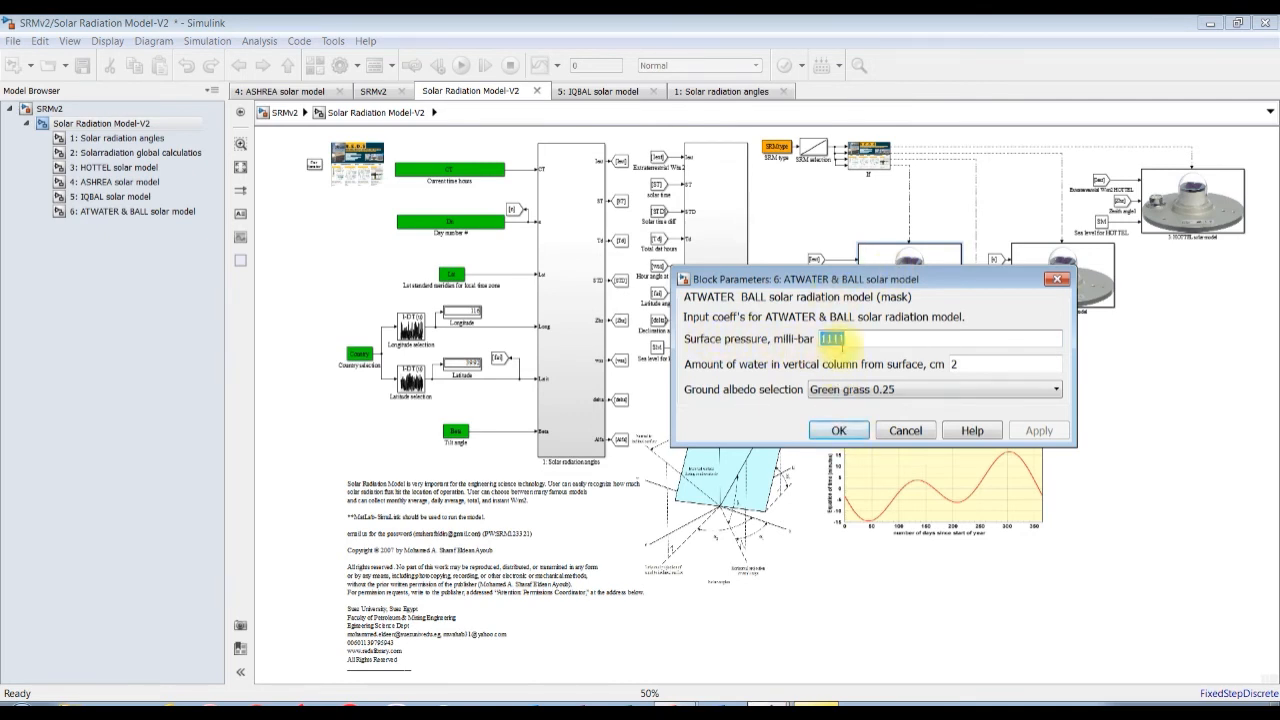
pyautogui.doubleClick(971, 366)
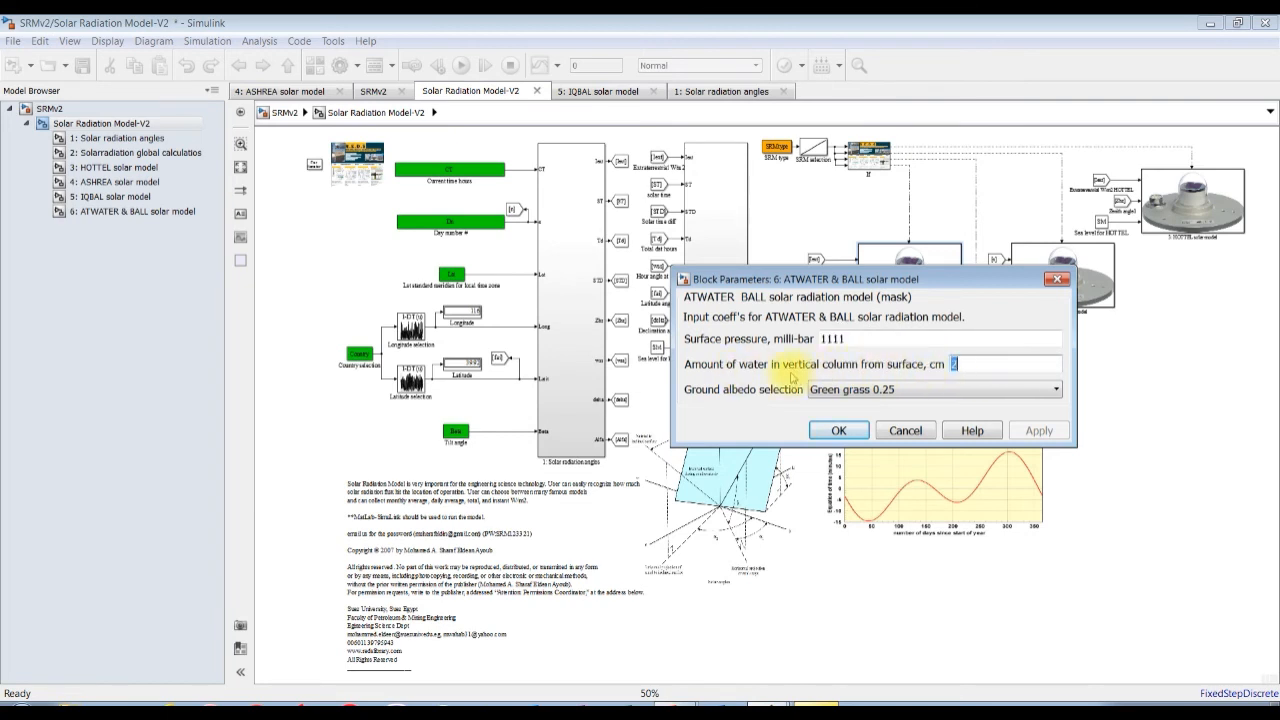
pyautogui.click(946, 389)
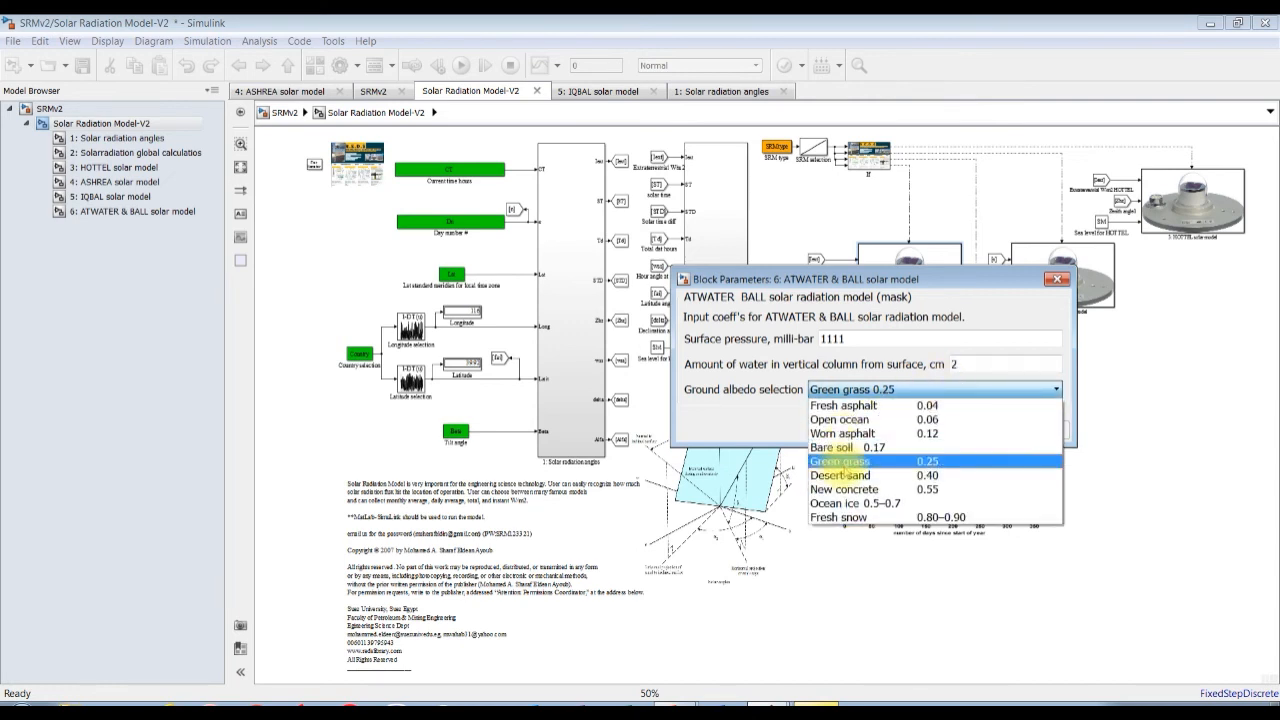
pyautogui.click(842, 462)
pyautogui.click(1039, 430)
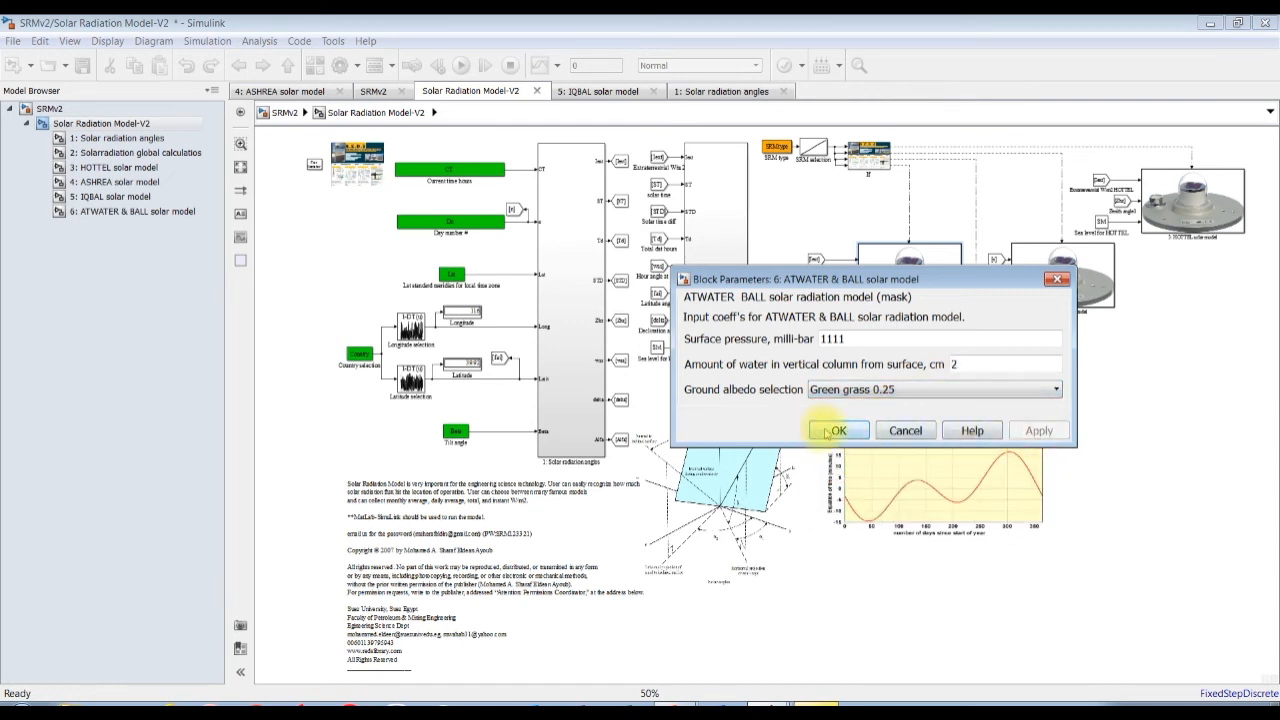
pyautogui.click(830, 431)
# Set the top-level Solar Radiation Model-V2 block's model selection to 4: ATWATER & BALL solar radiation model.
pyautogui.click(40, 108)
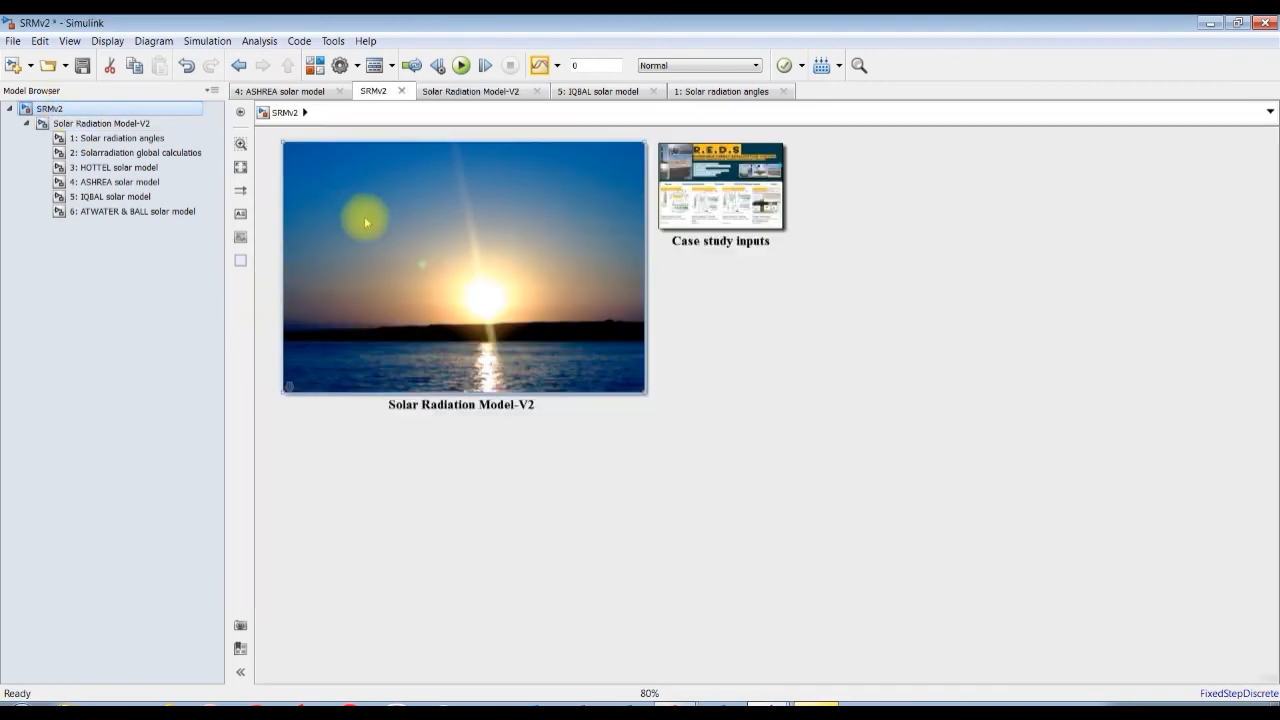
pyautogui.doubleClick(366, 218)
pyautogui.moveTo(753, 375); pyautogui.dragTo(740, 464)
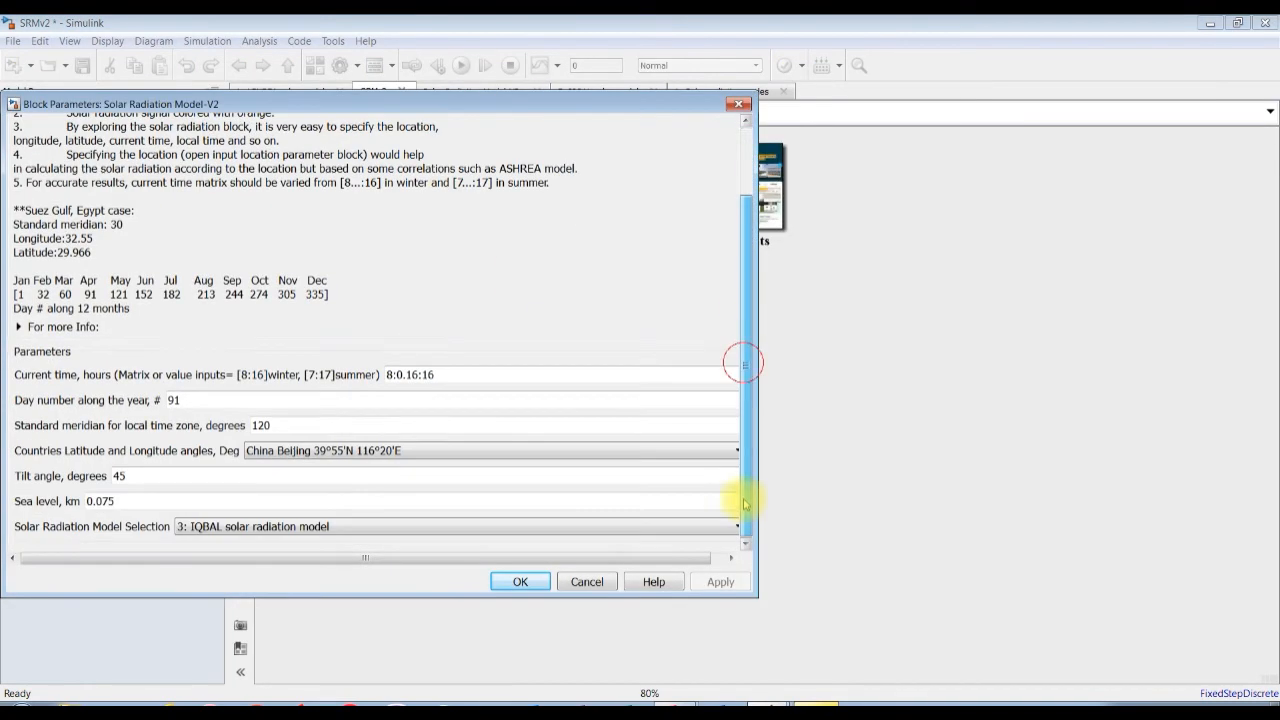
pyautogui.click(243, 527)
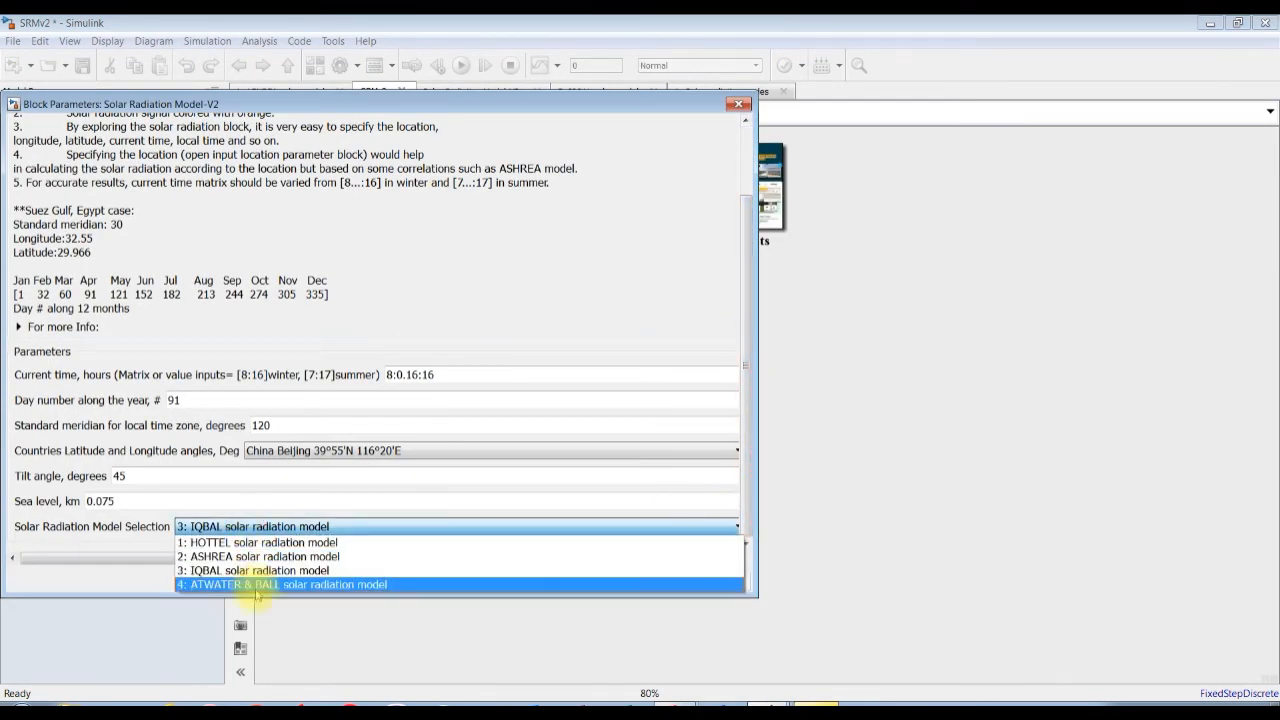
pyautogui.click(251, 584)
pyautogui.click(720, 582)
pyautogui.click(534, 581)
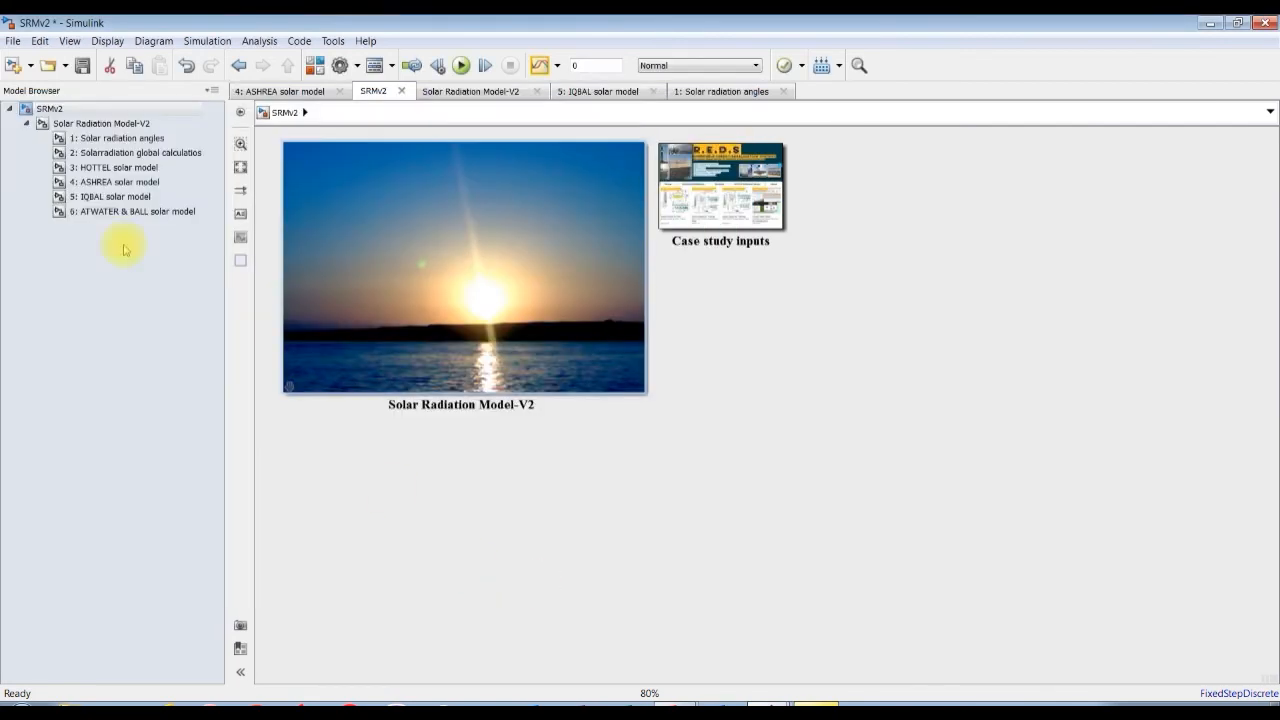
# Run the simulation from the 6: ATWATER & BALL solar model subsystem and view the direct normal, global and total radiation outputs.
pyautogui.click(116, 213)
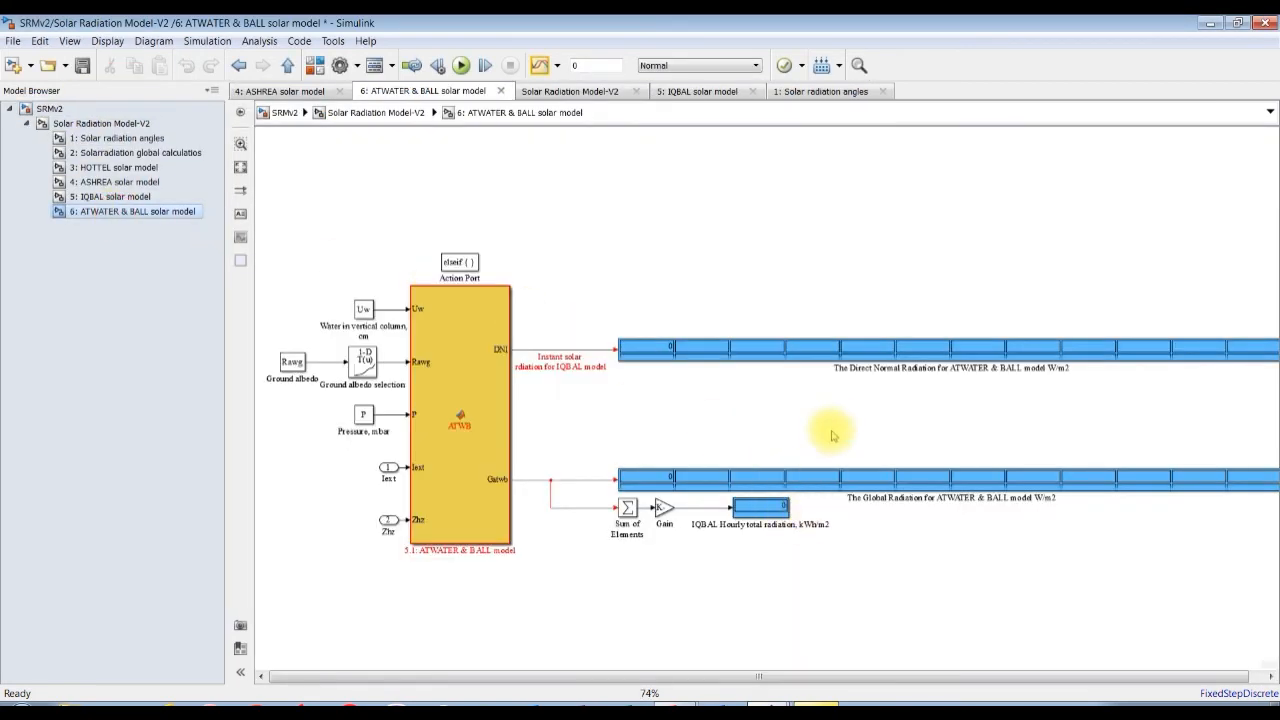
pyautogui.scroll(2, 834, 414)
pyautogui.click(461, 65)
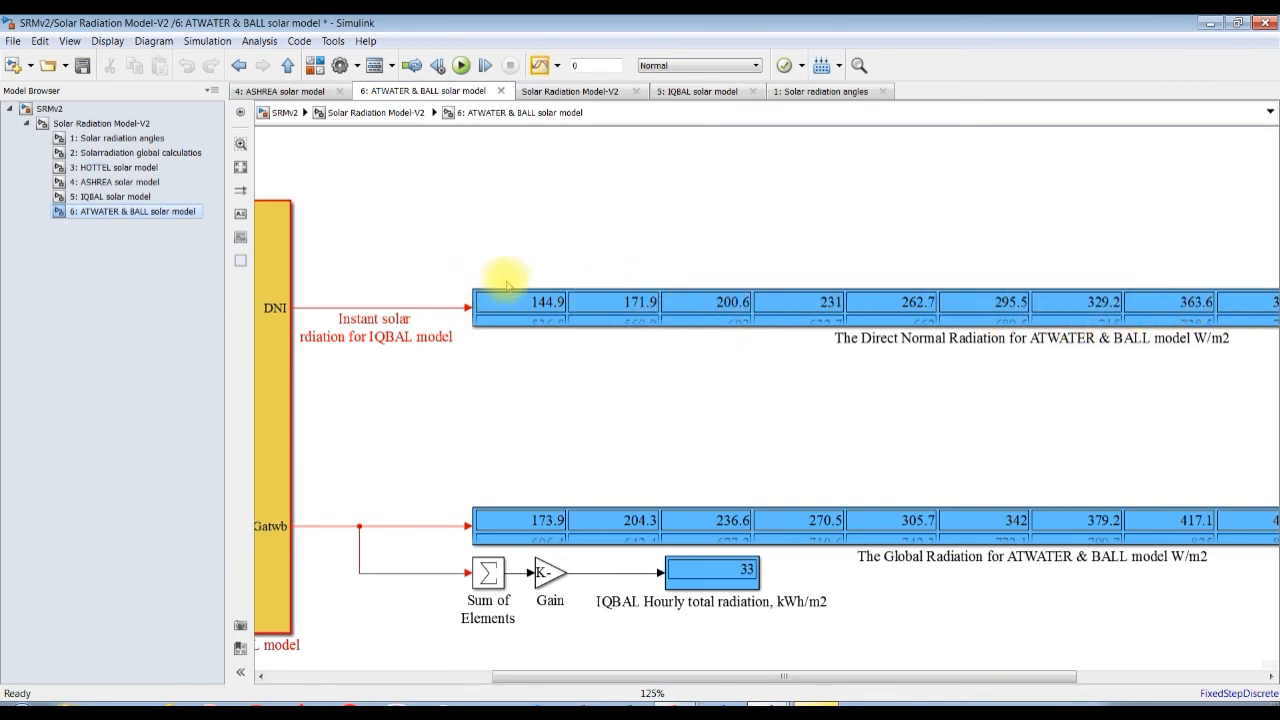
pyautogui.moveTo(934, 672); pyautogui.dragTo(975, 676)
# Switch to the MATLAB main window and plot the workspace variable Gatwb against CT as a line plot.
pyautogui.click(815, 708)
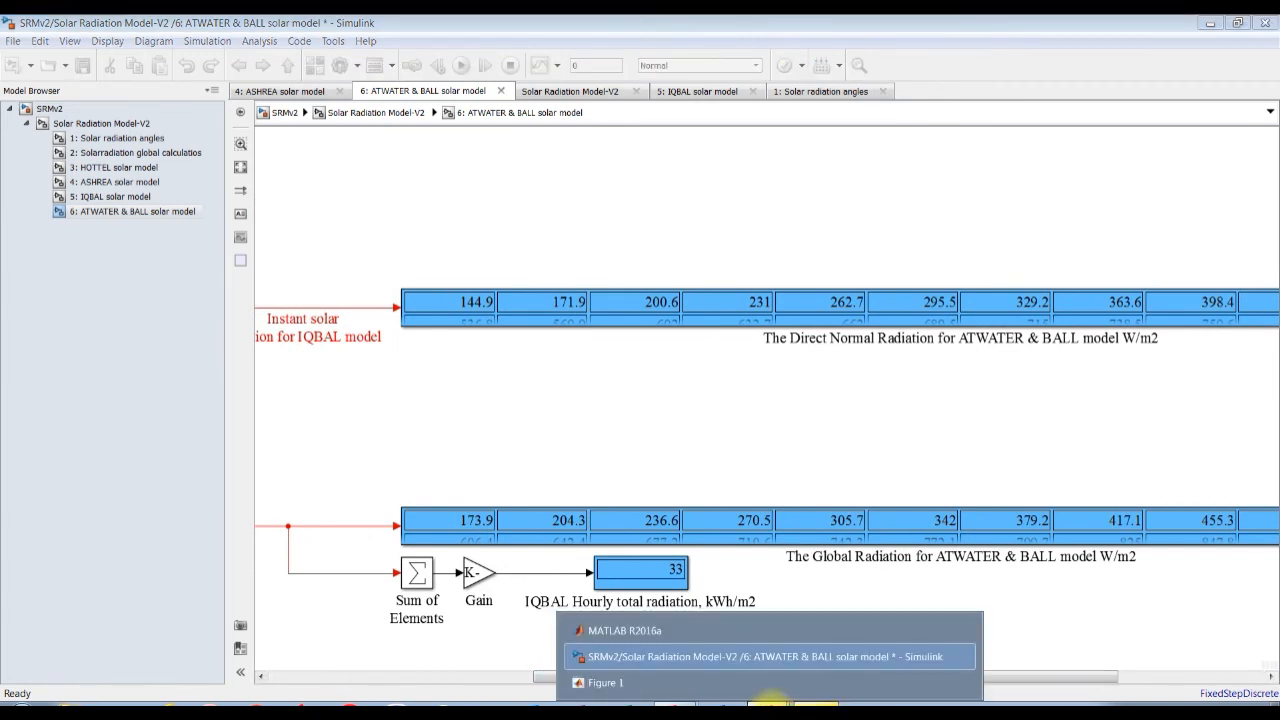
pyautogui.click(668, 632)
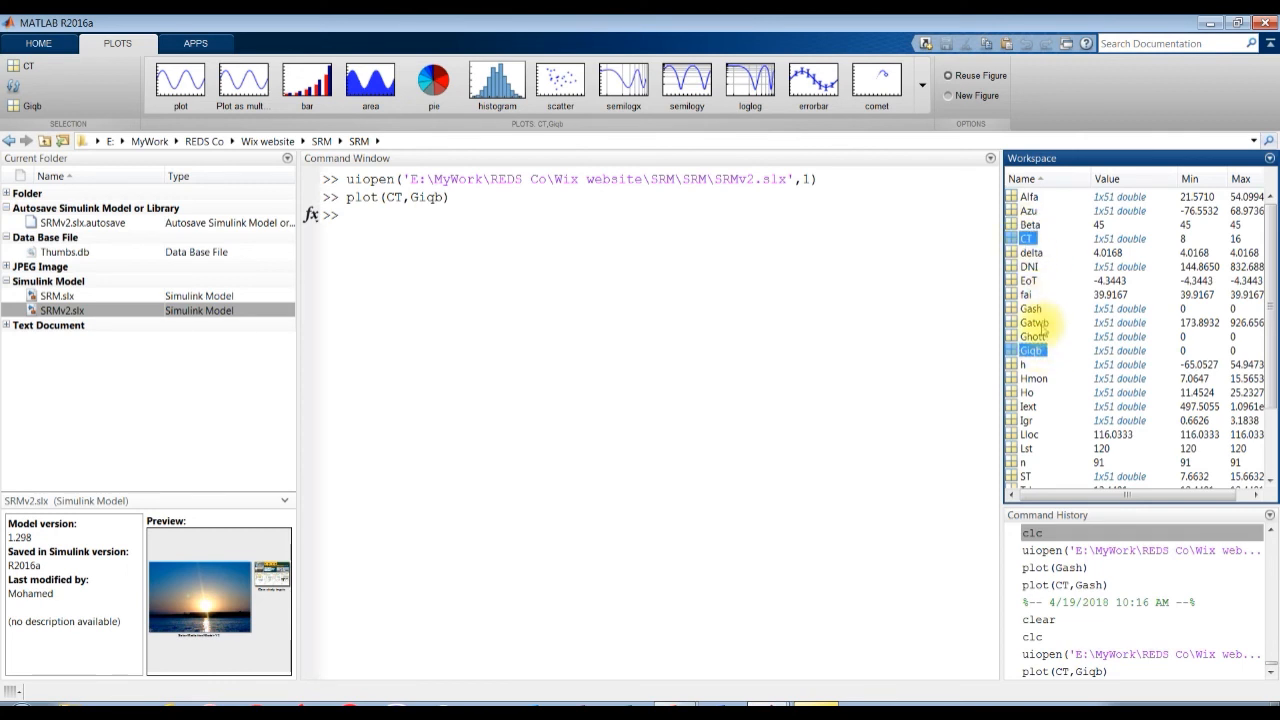
pyautogui.click(1027, 238)
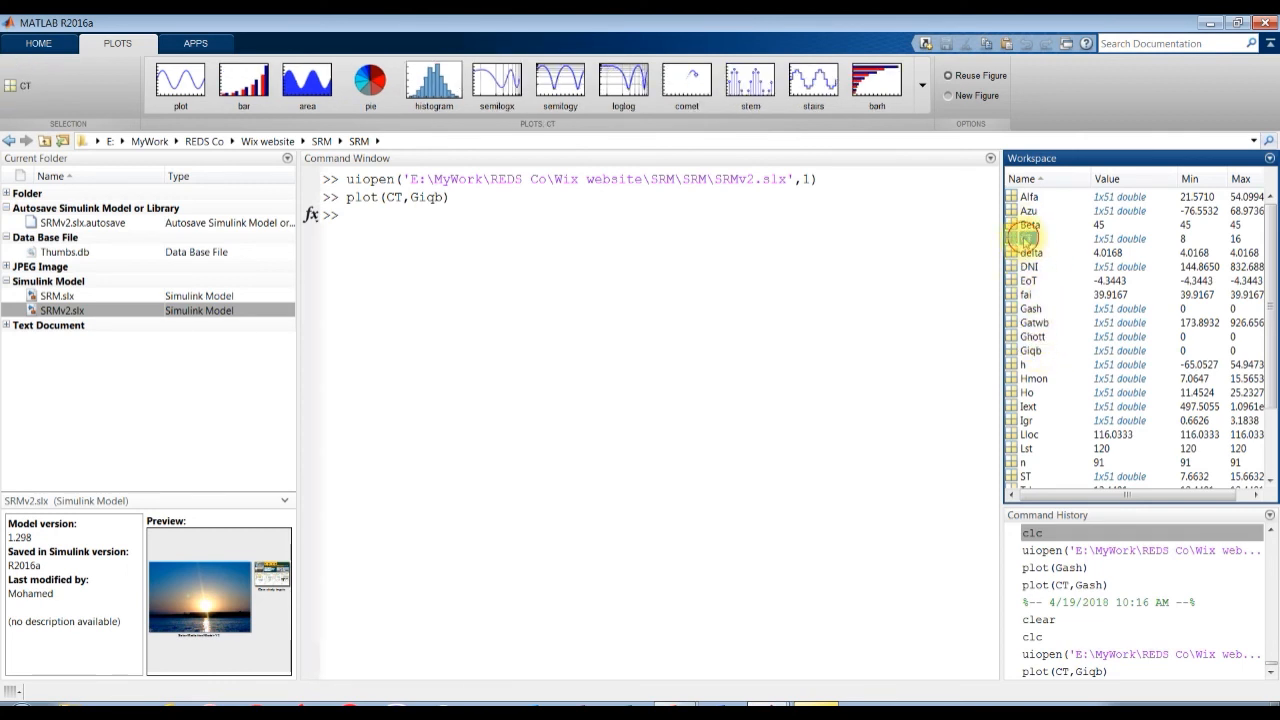
pyautogui.keyDown('ctrl'); pyautogui.click(1036, 323); pyautogui.keyUp('ctrl')
pyautogui.click(181, 82)
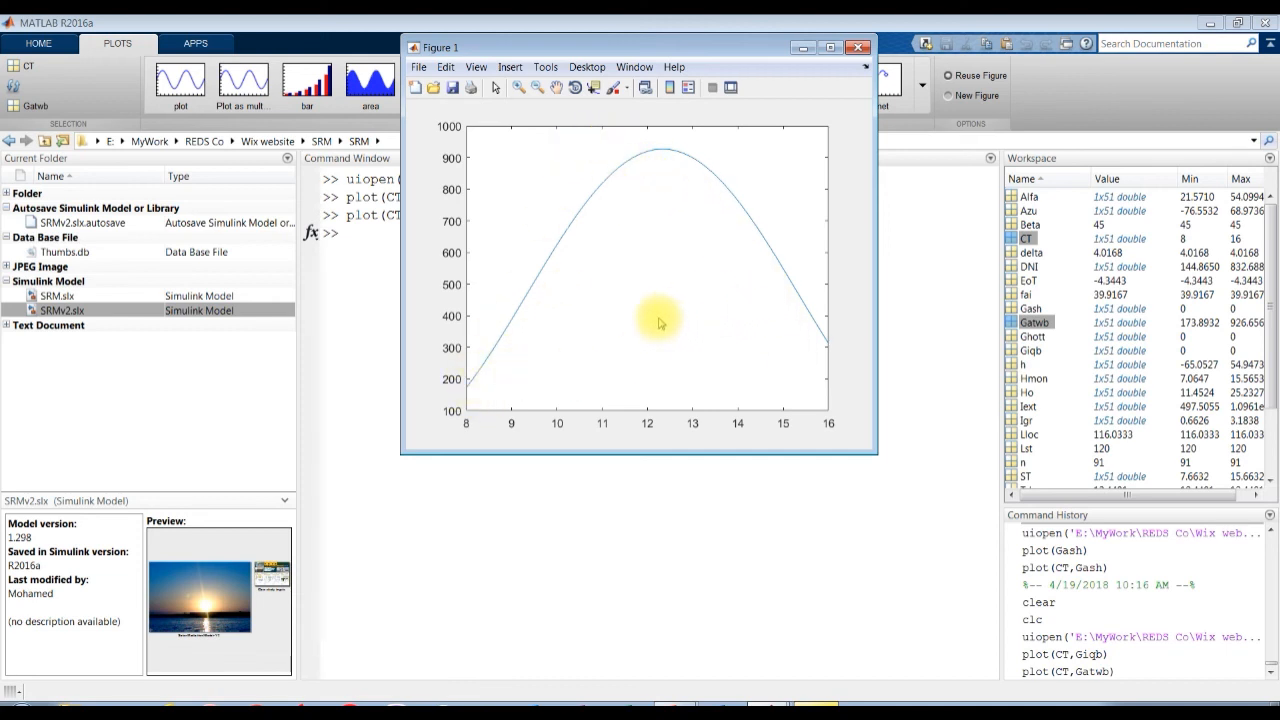
# Switch back to the Simulink ATWATER & BALL solar model and examine its input blocks and radiation displays.
pyautogui.moveTo(770, 705)
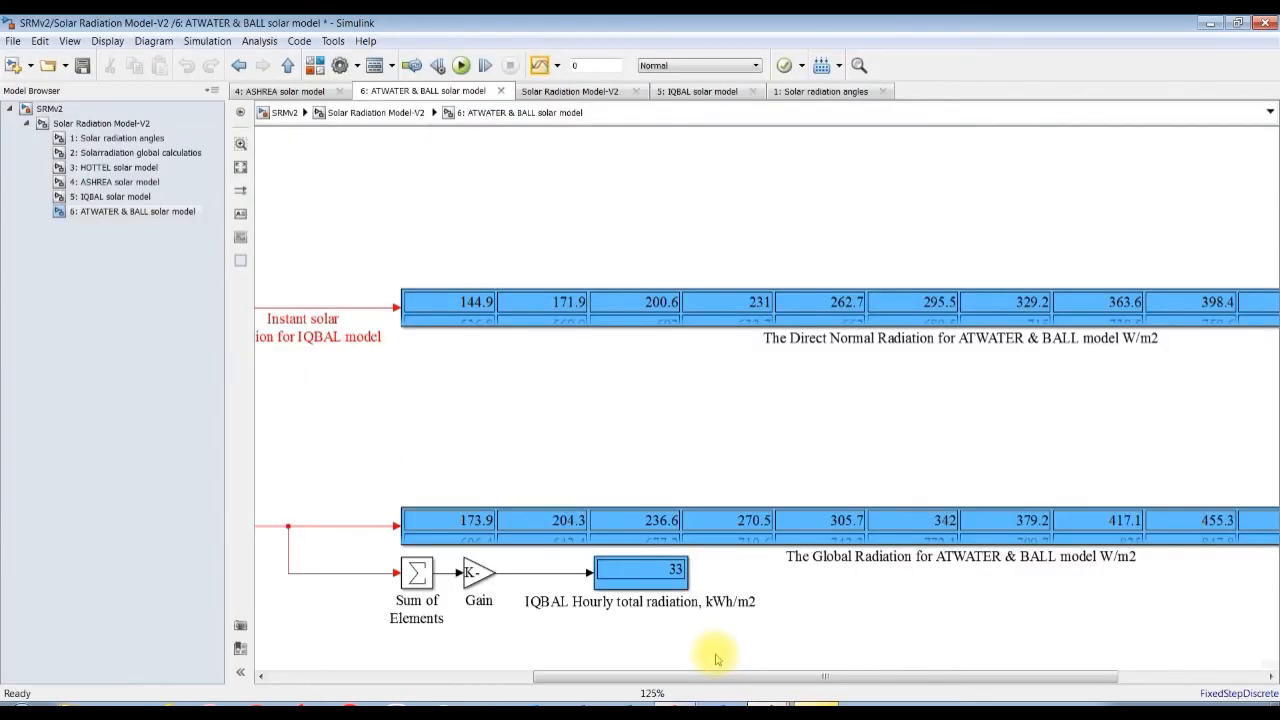
pyautogui.click(724, 655)
pyautogui.moveTo(766, 676); pyautogui.dragTo(409, 676)
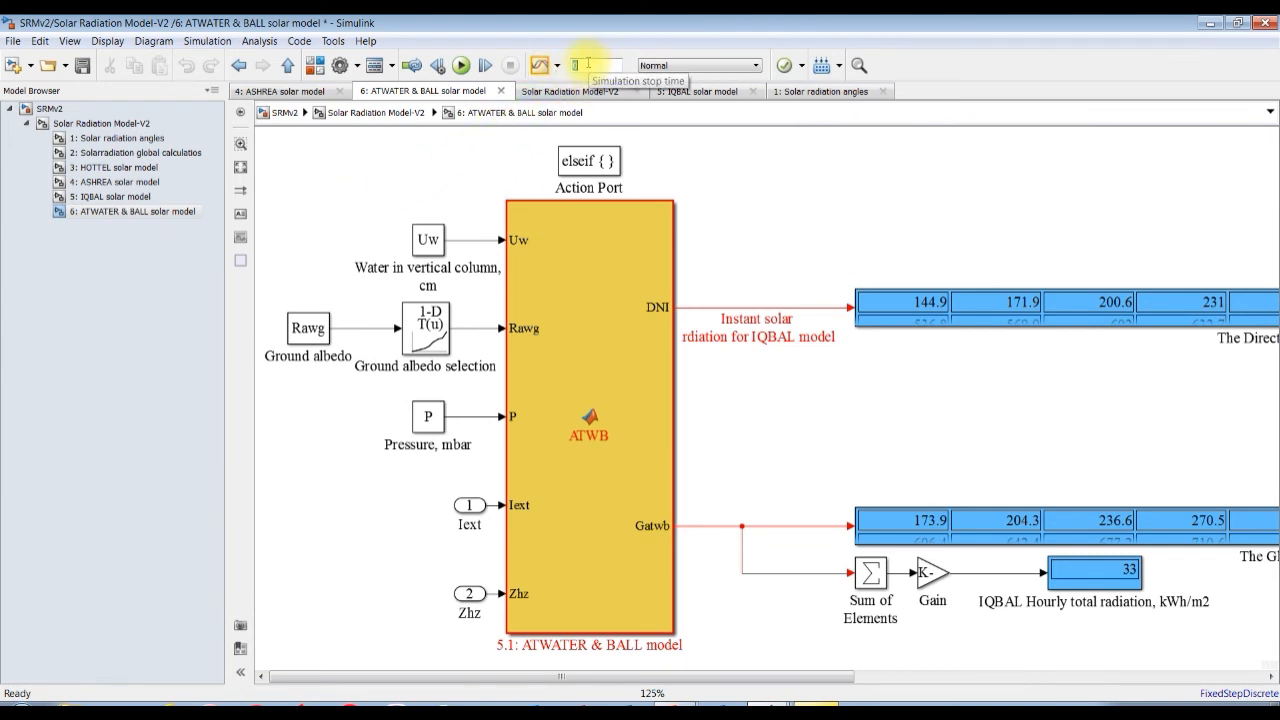
# Return to the top level of SRMv2 and open the Solar Radiation Model-V2 block's parameters.
pyautogui.click(115, 124)
pyautogui.click(50, 108)
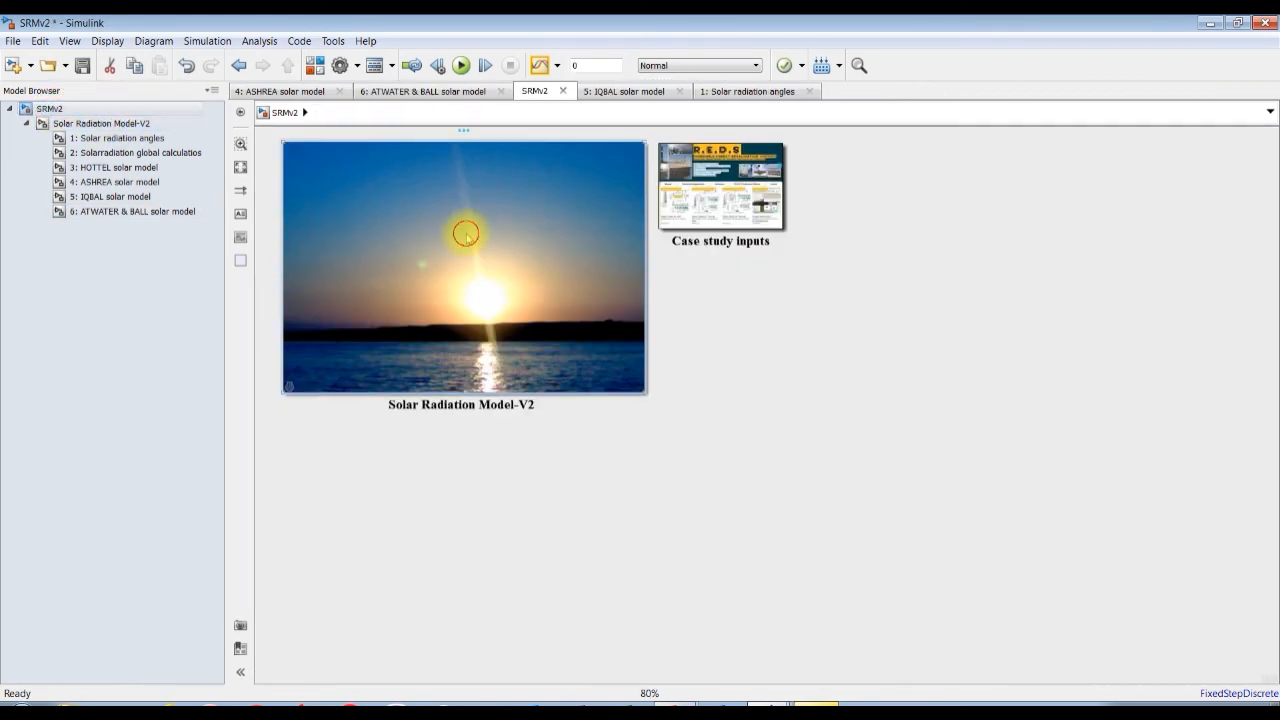
pyautogui.doubleClick(466, 234)
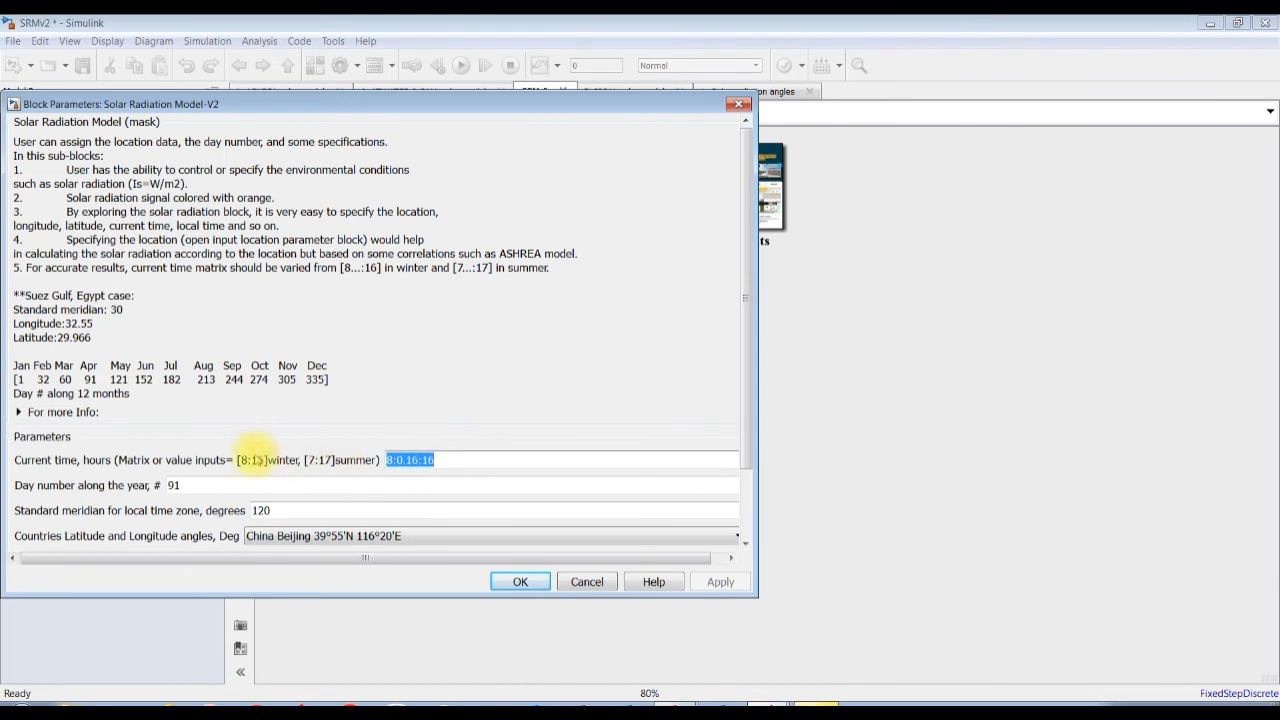